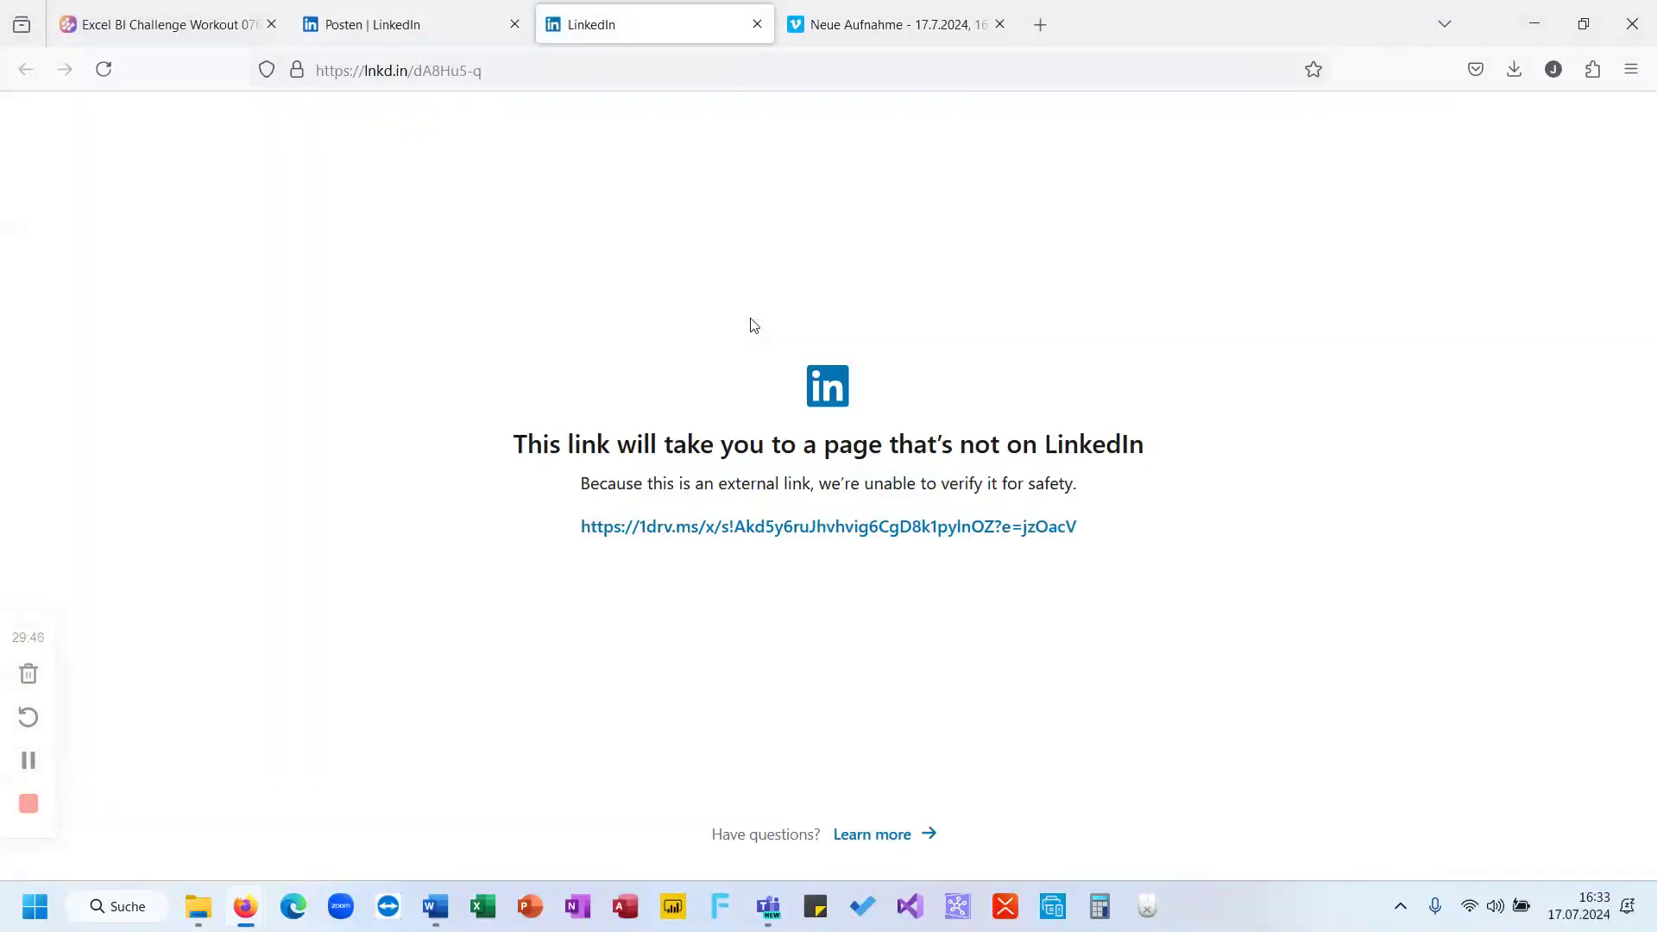
Download a copy of the linked Newcomers.xlsx workbook and open it in desktop Excel.
click(747, 533)
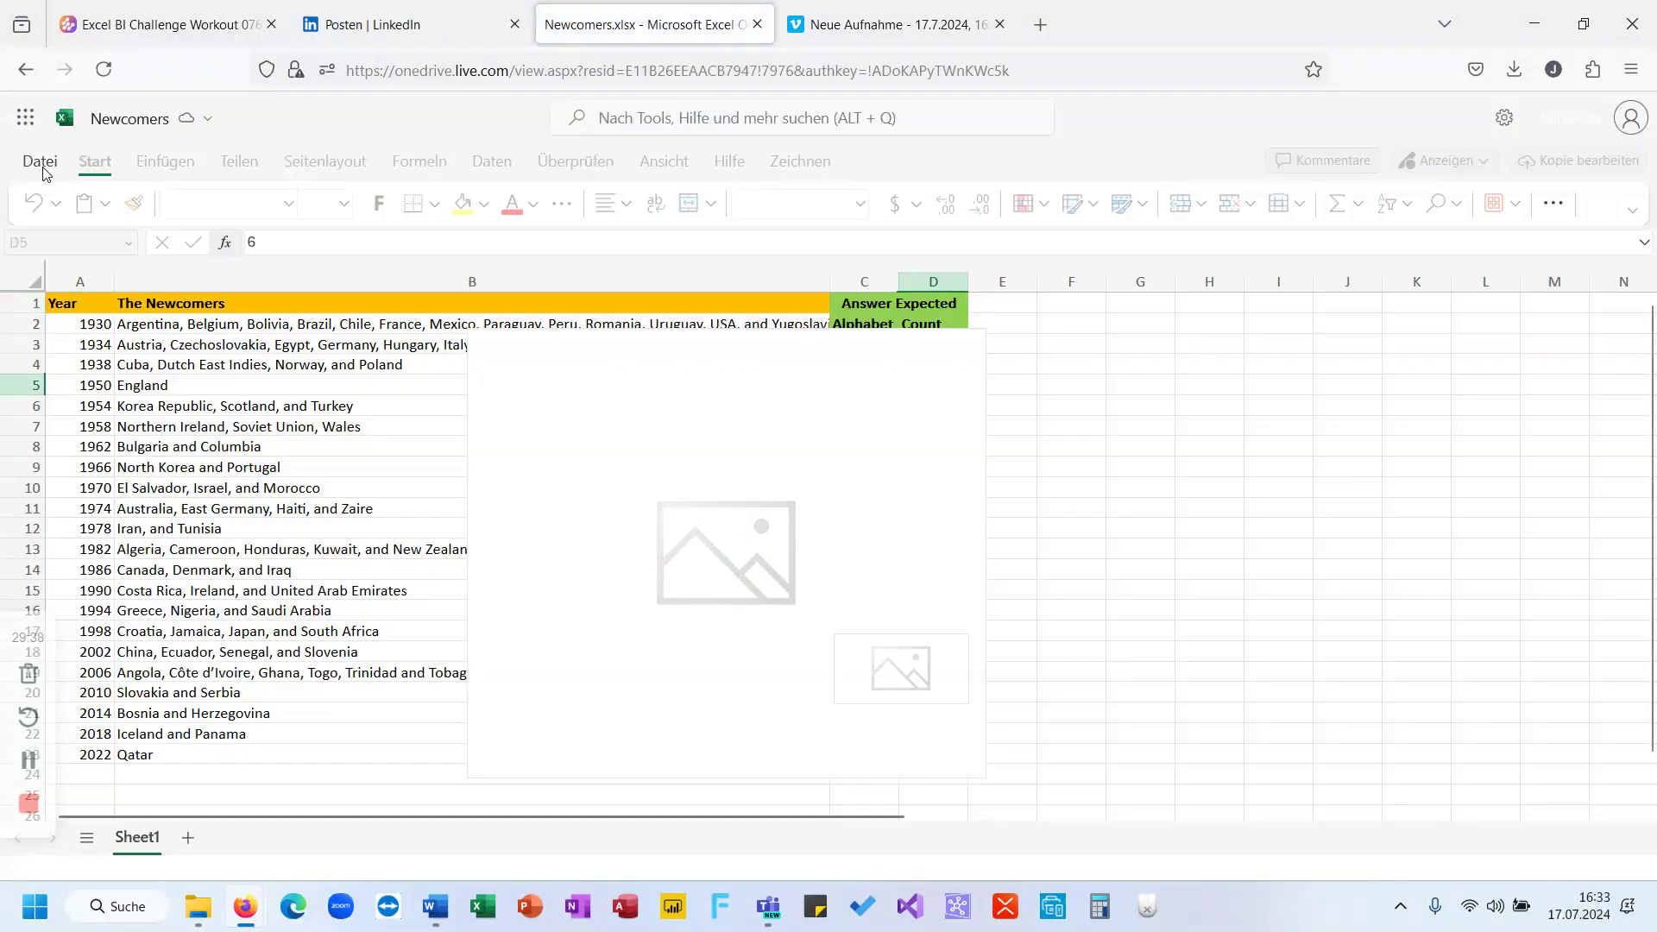
click(42, 165)
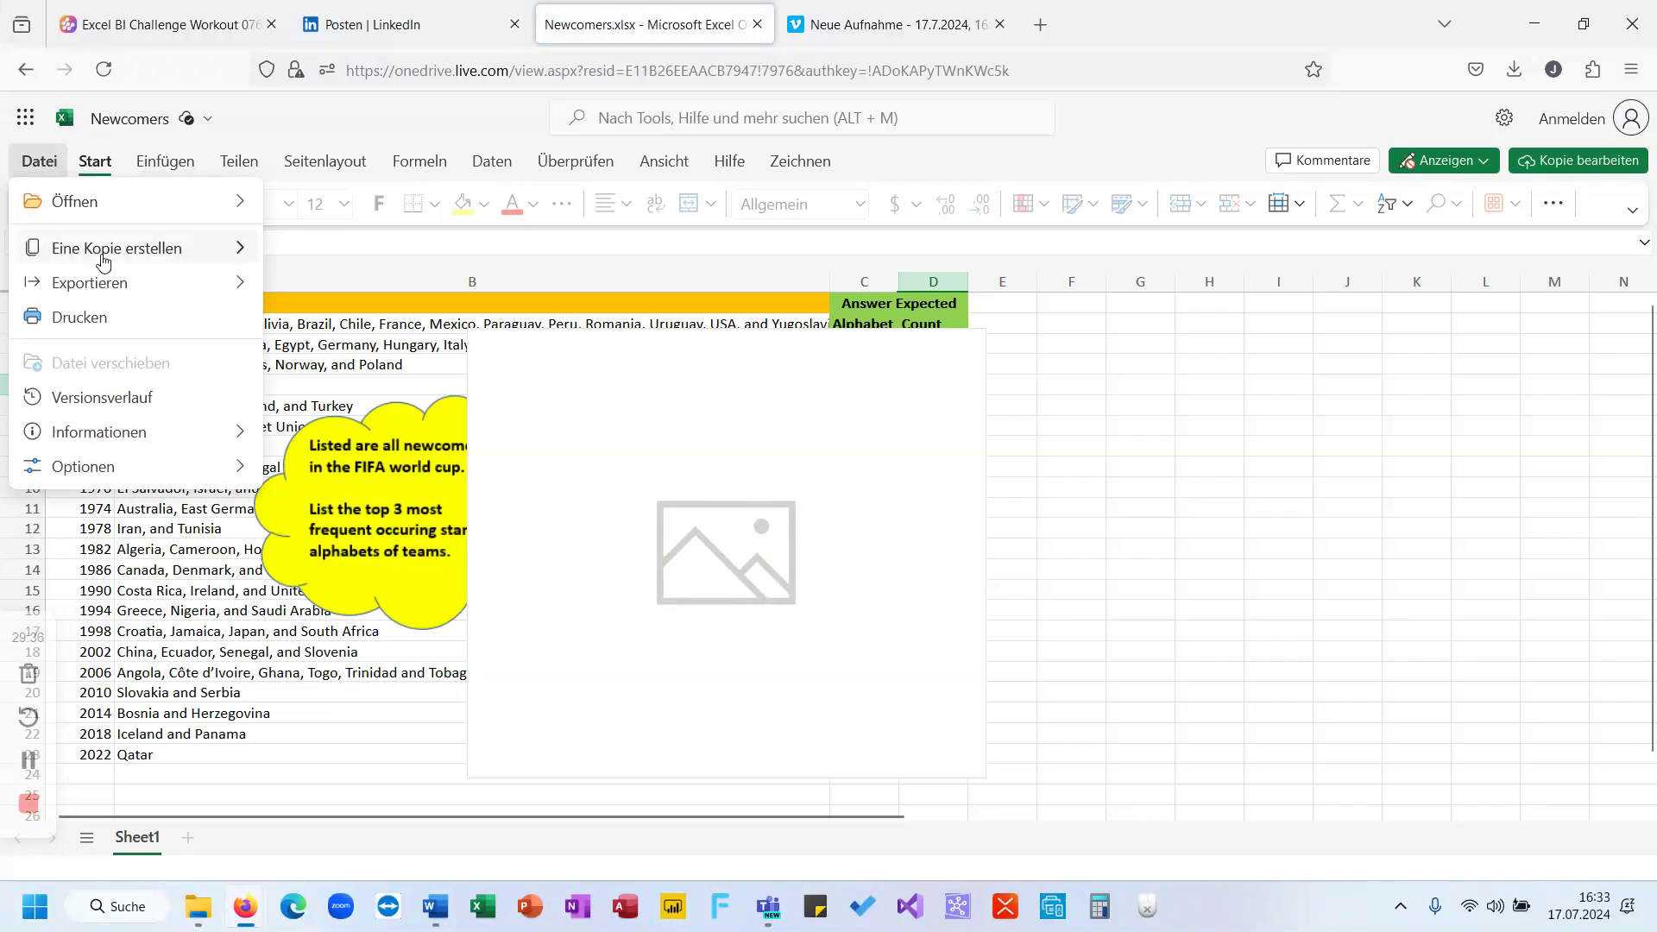
mouse_move(117, 251)
click(354, 286)
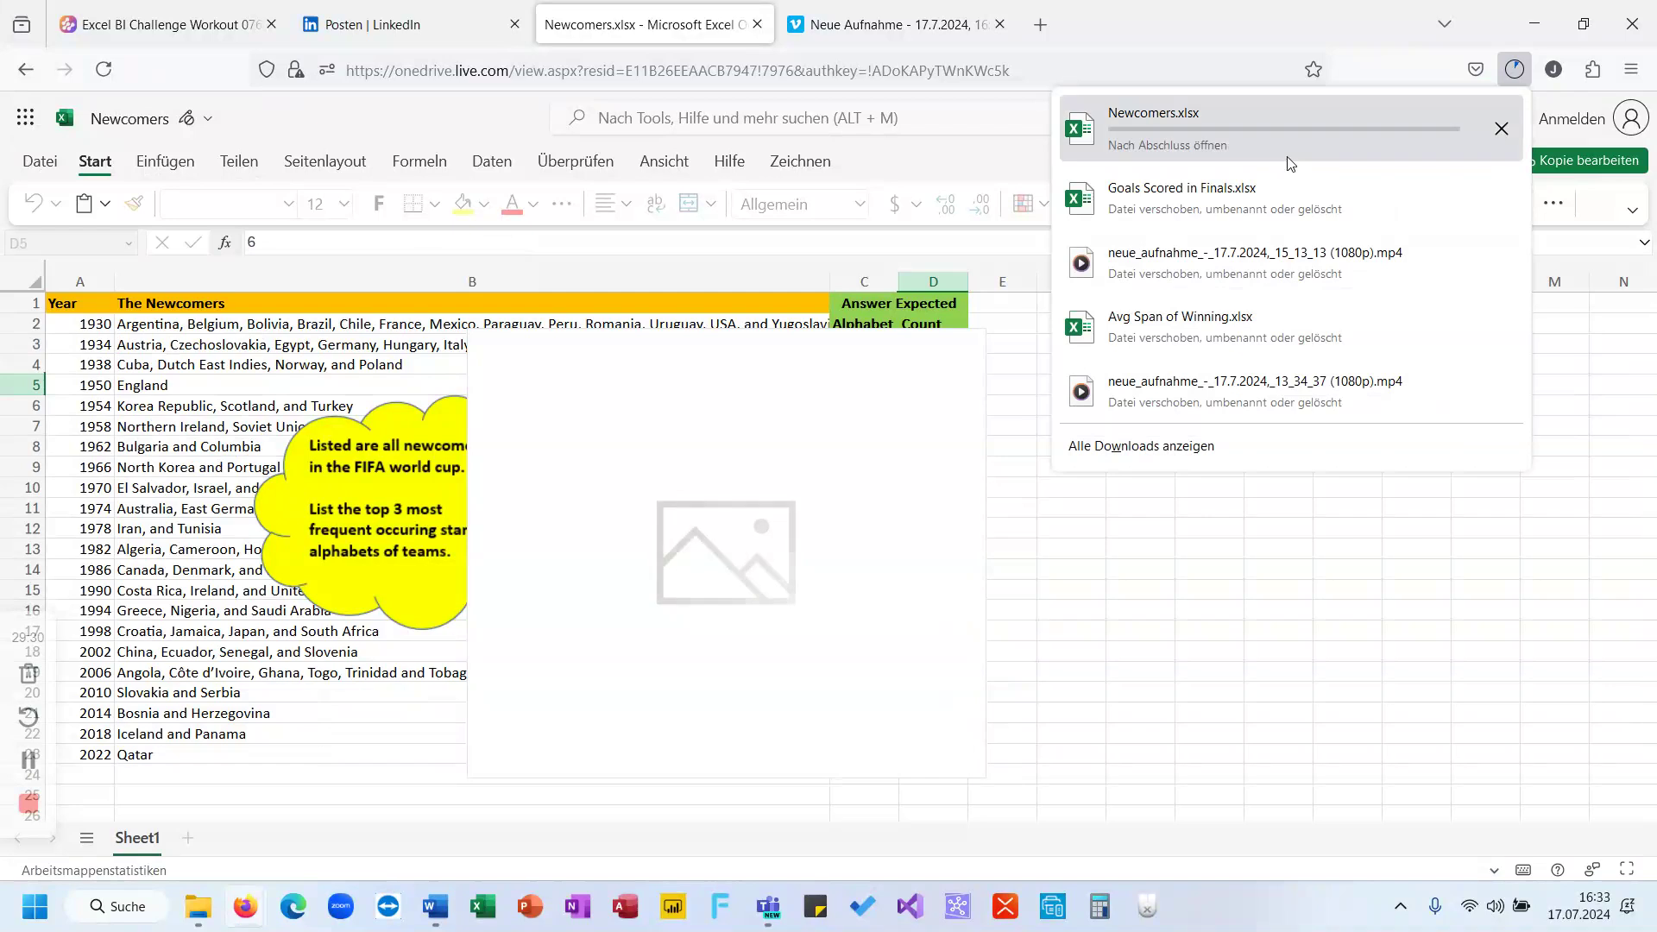
click(1166, 131)
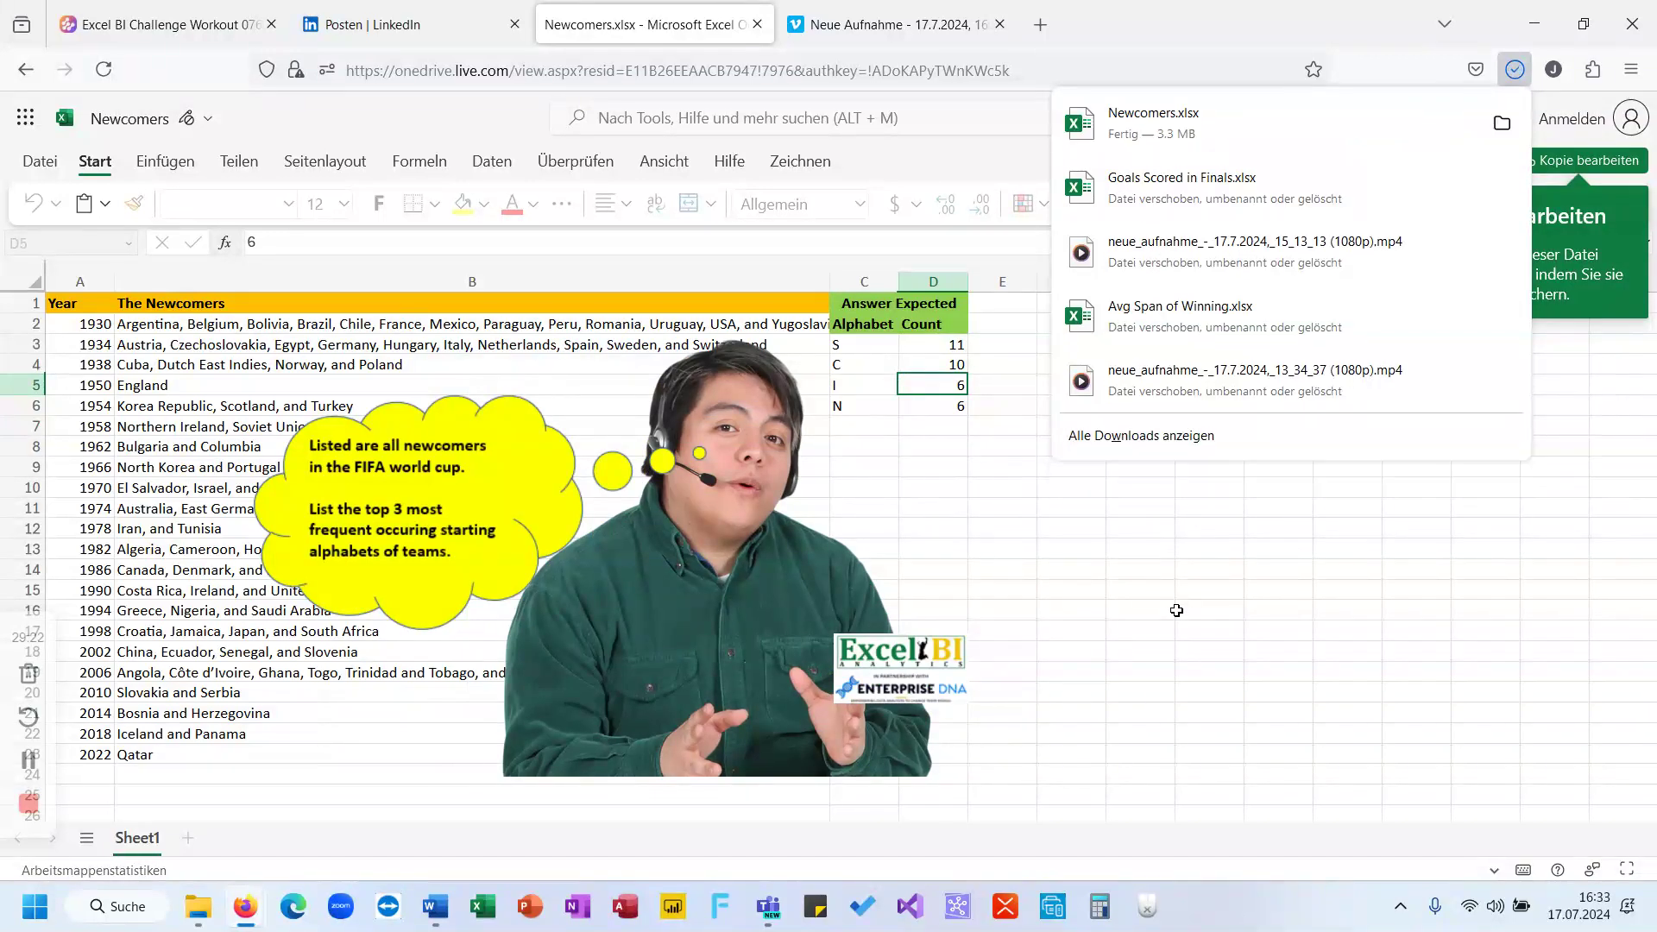
click(1140, 576)
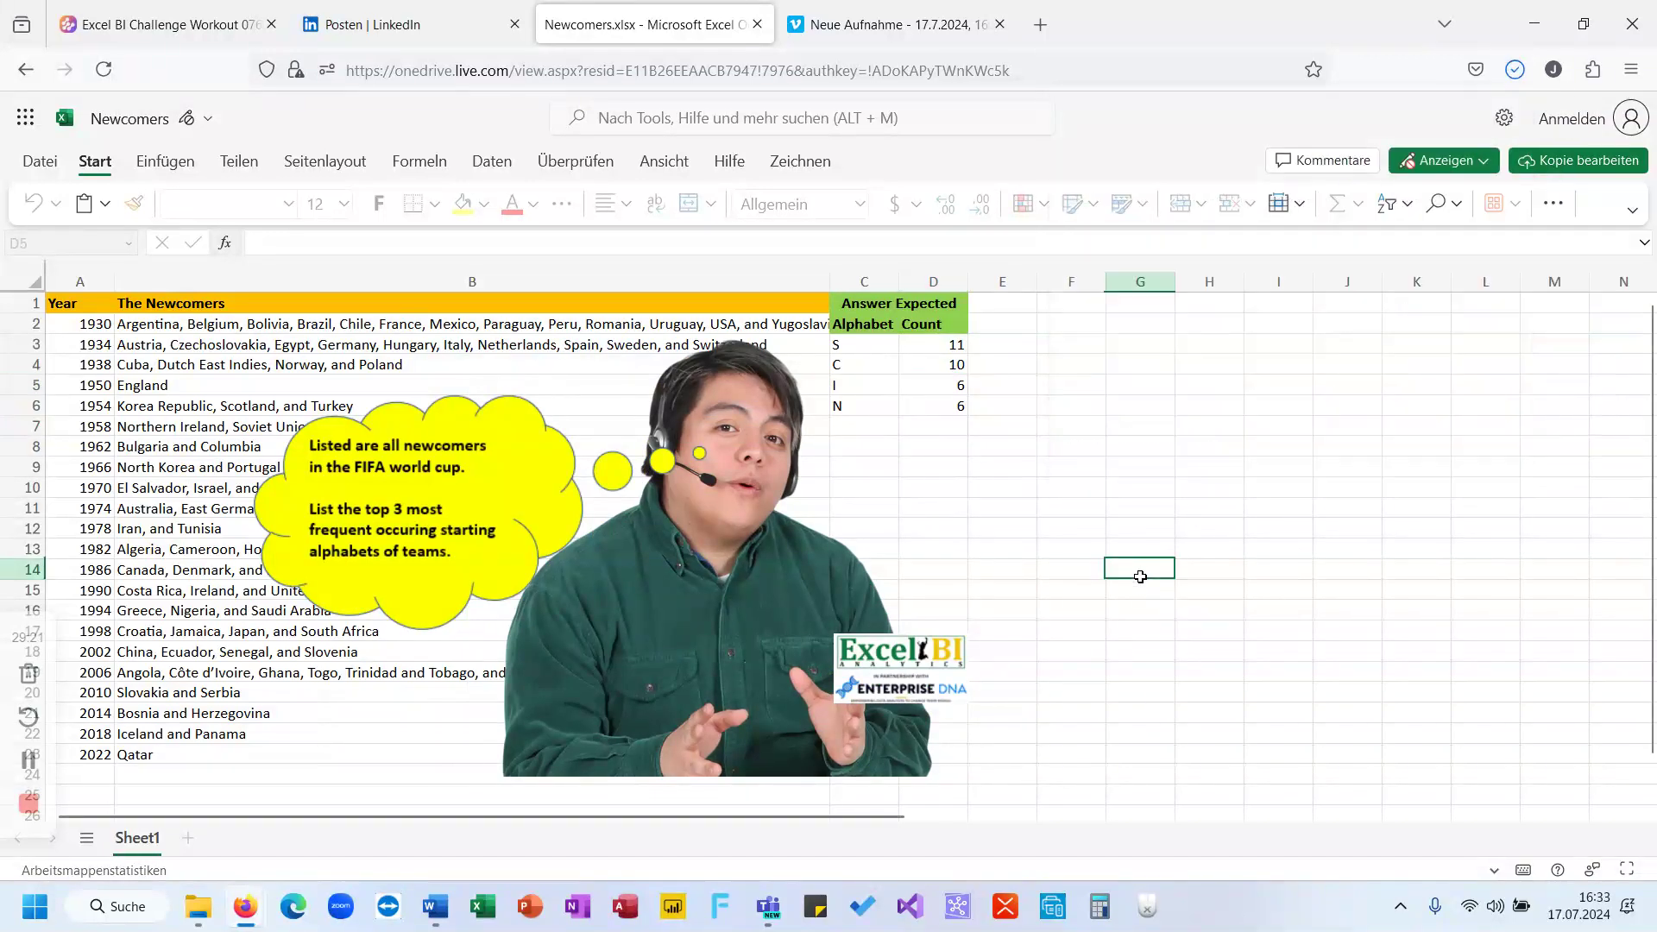
click(1069, 563)
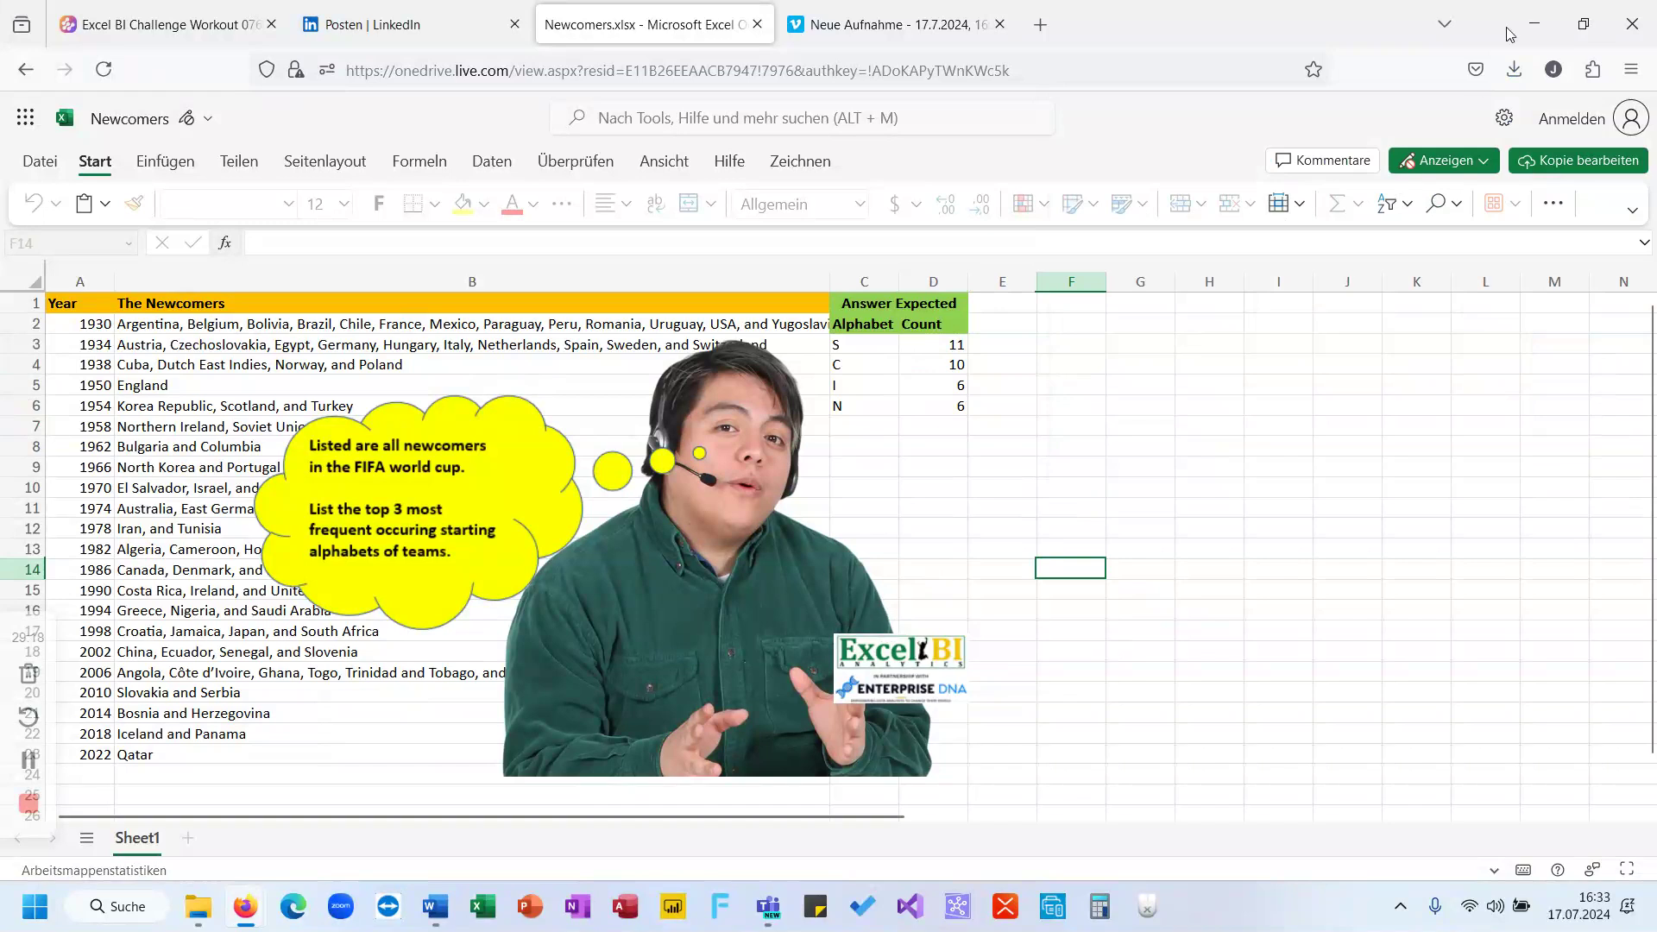
click(1516, 72)
key(Escape)
click(1045, 403)
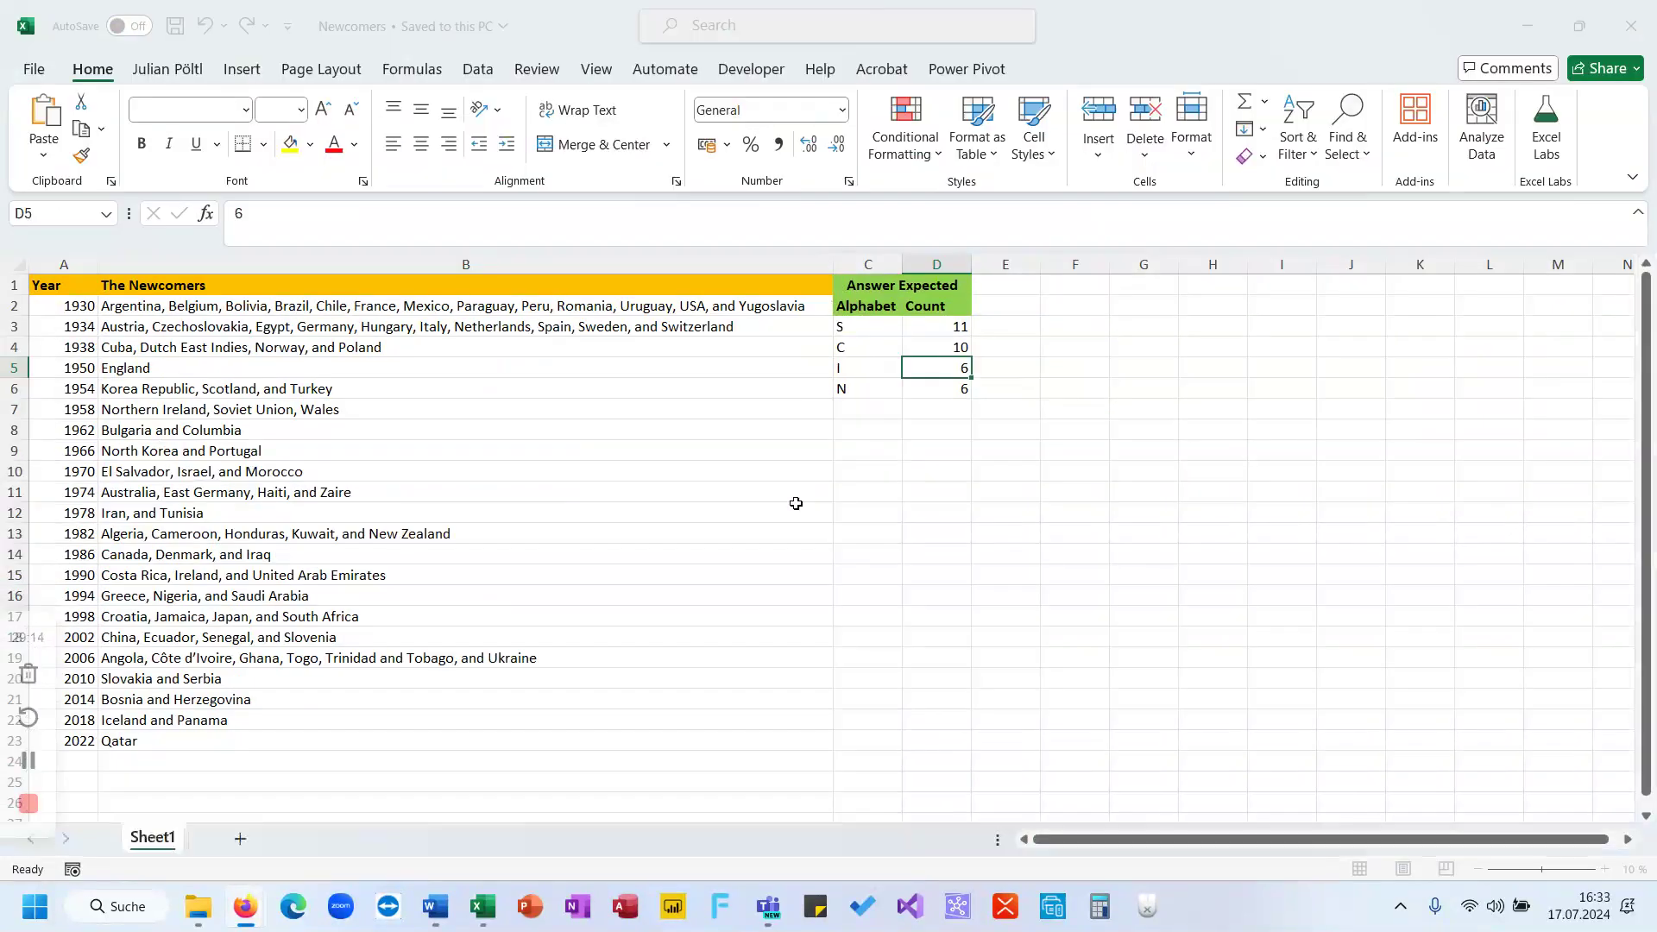
Delete the presenter picture and the Excel BI logo, move the yellow thought bubble over columns F to J, and select cell C9.
click(777, 515)
key(Delete)
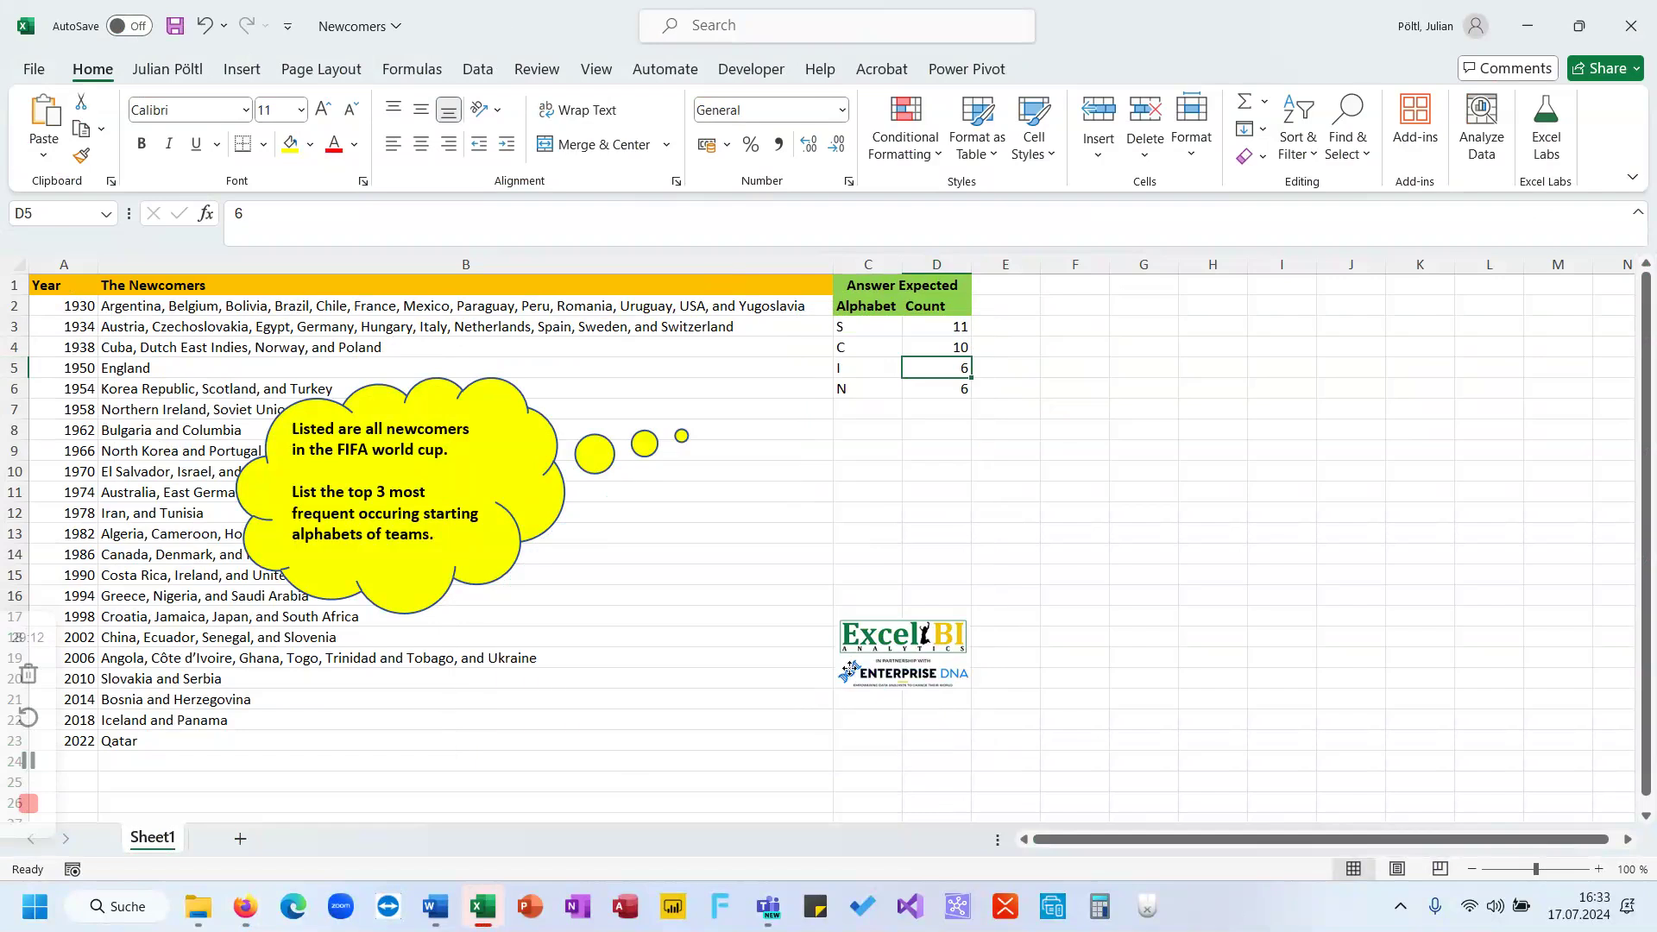
click(853, 666)
key(Delete)
drag(565, 486, 1391, 427)
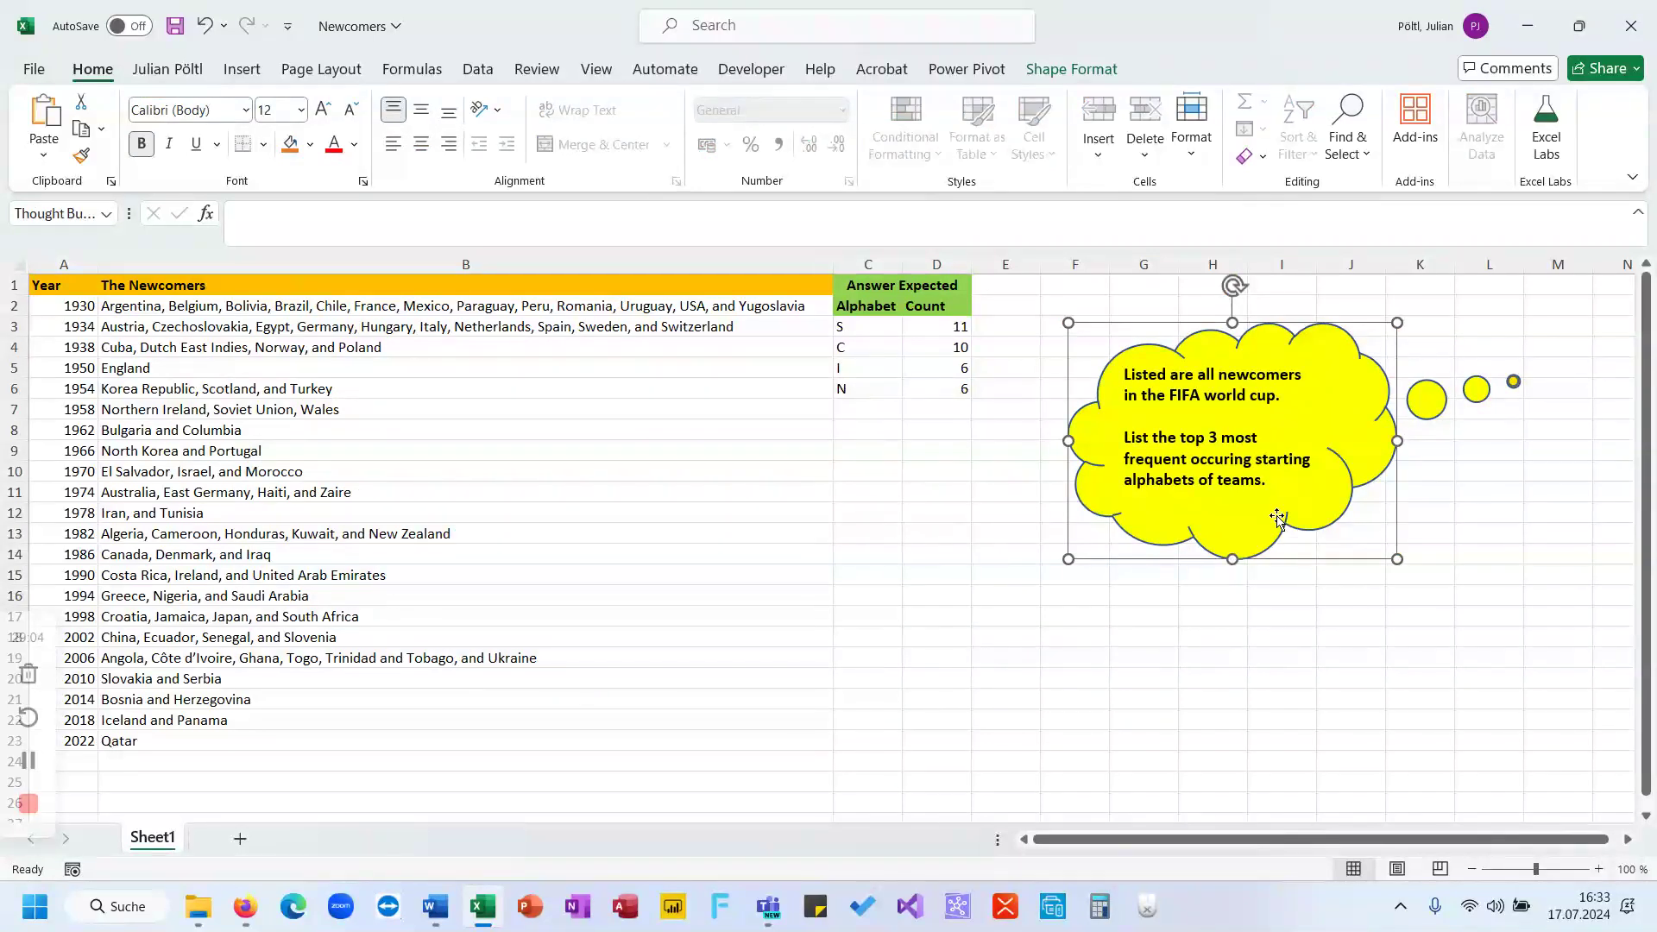
drag(740, 309, 674, 751)
click(877, 459)
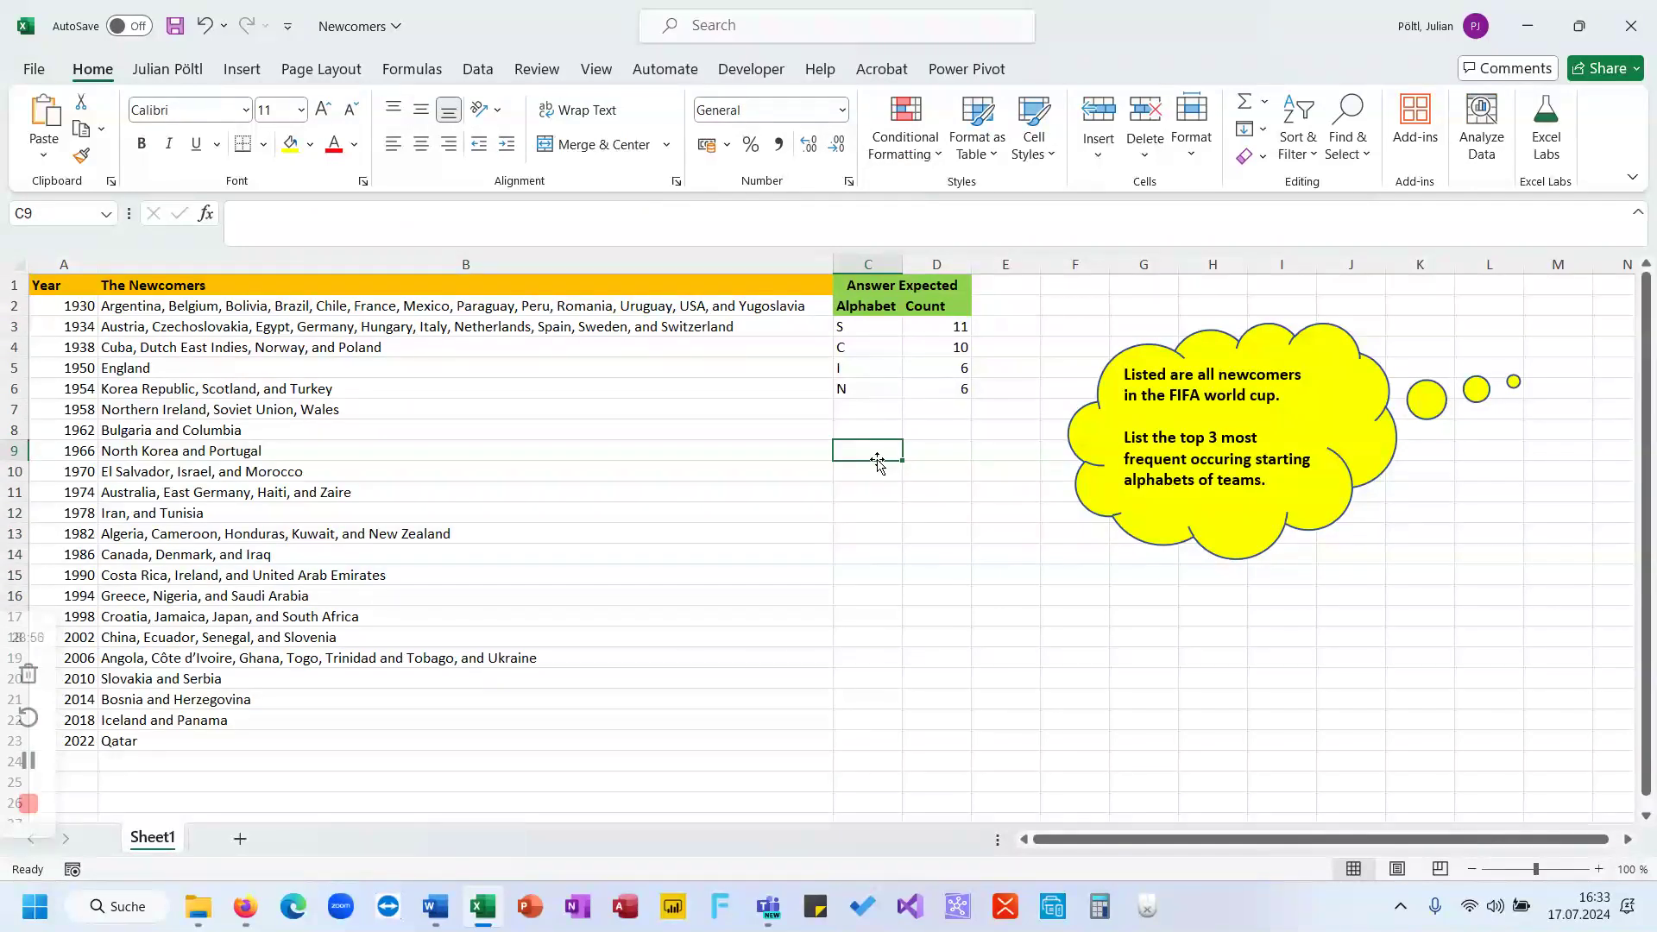
text(=)
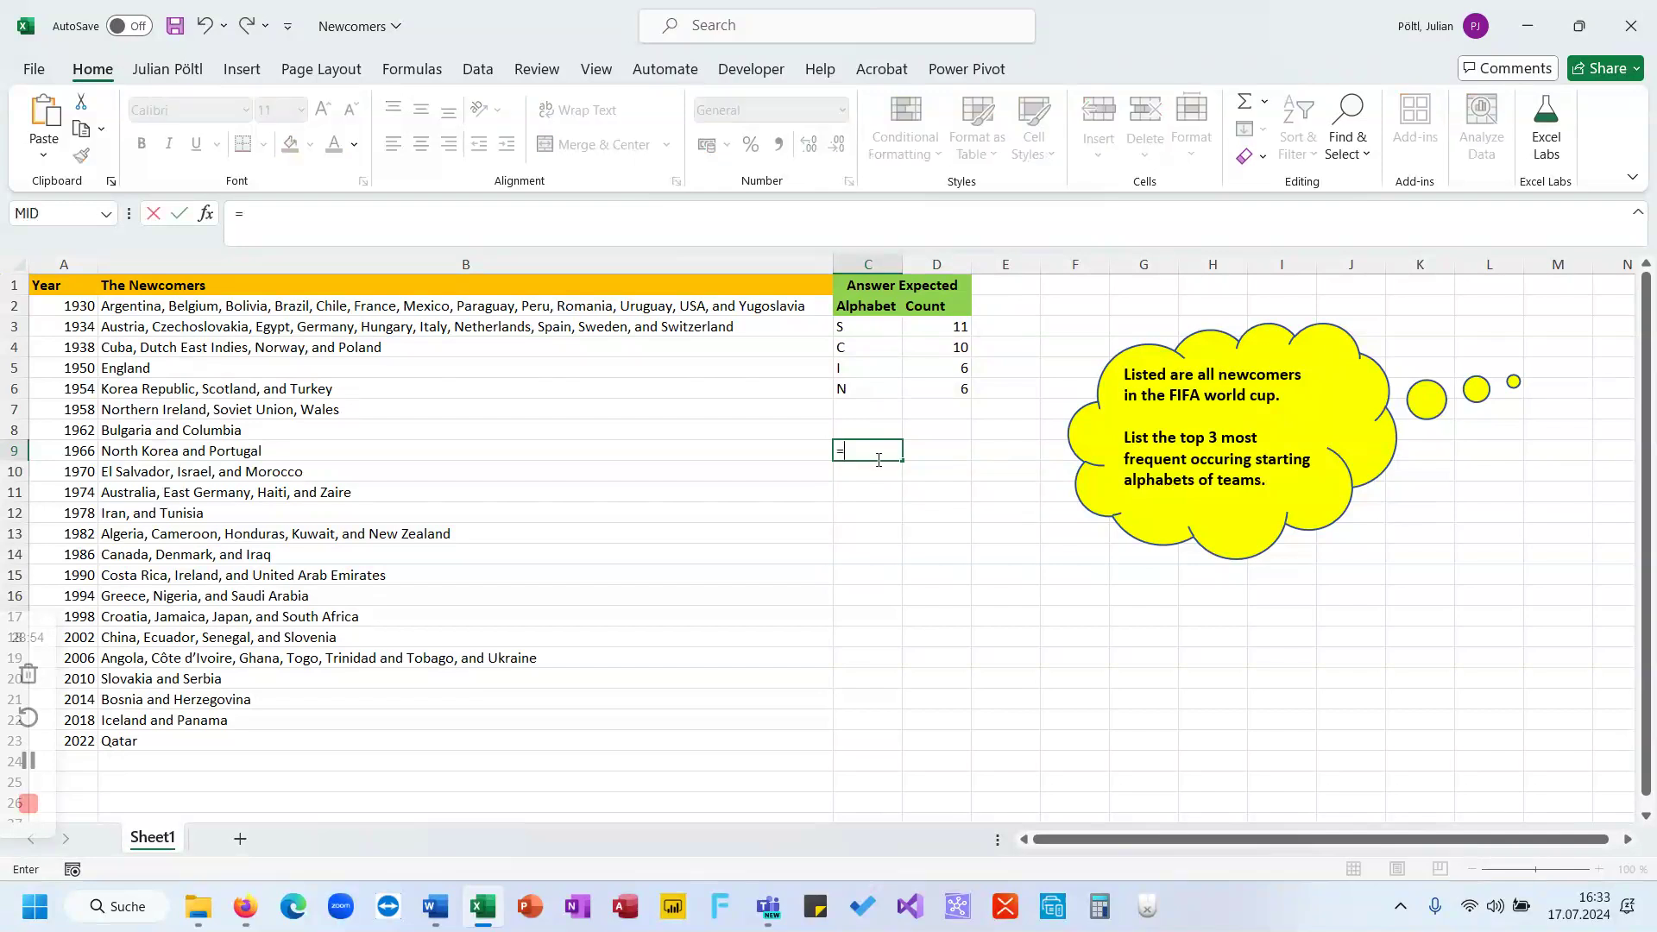
text(Conc)
key(Tab)
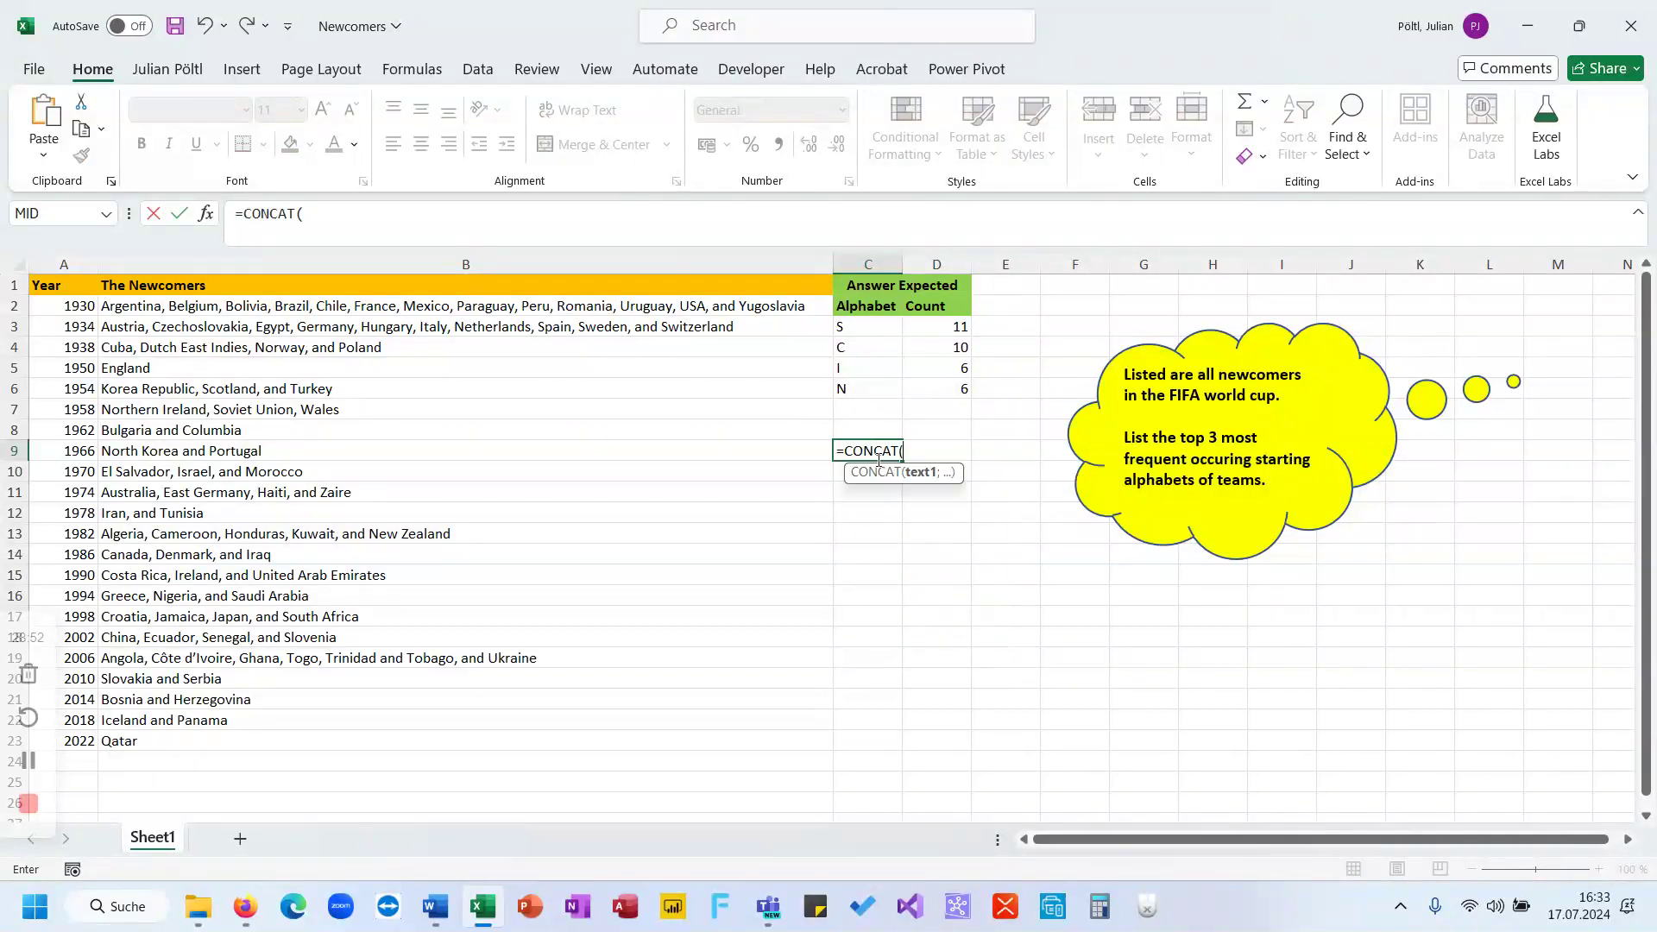
key(Escape)
In C9, join the newcomers in B2:B23 with TEXTJOIN, using ", " as delimiter and leaving the ignore-empty argument blank.
text(=textk)
key(BackSpace)
text(j)
key(Tab)
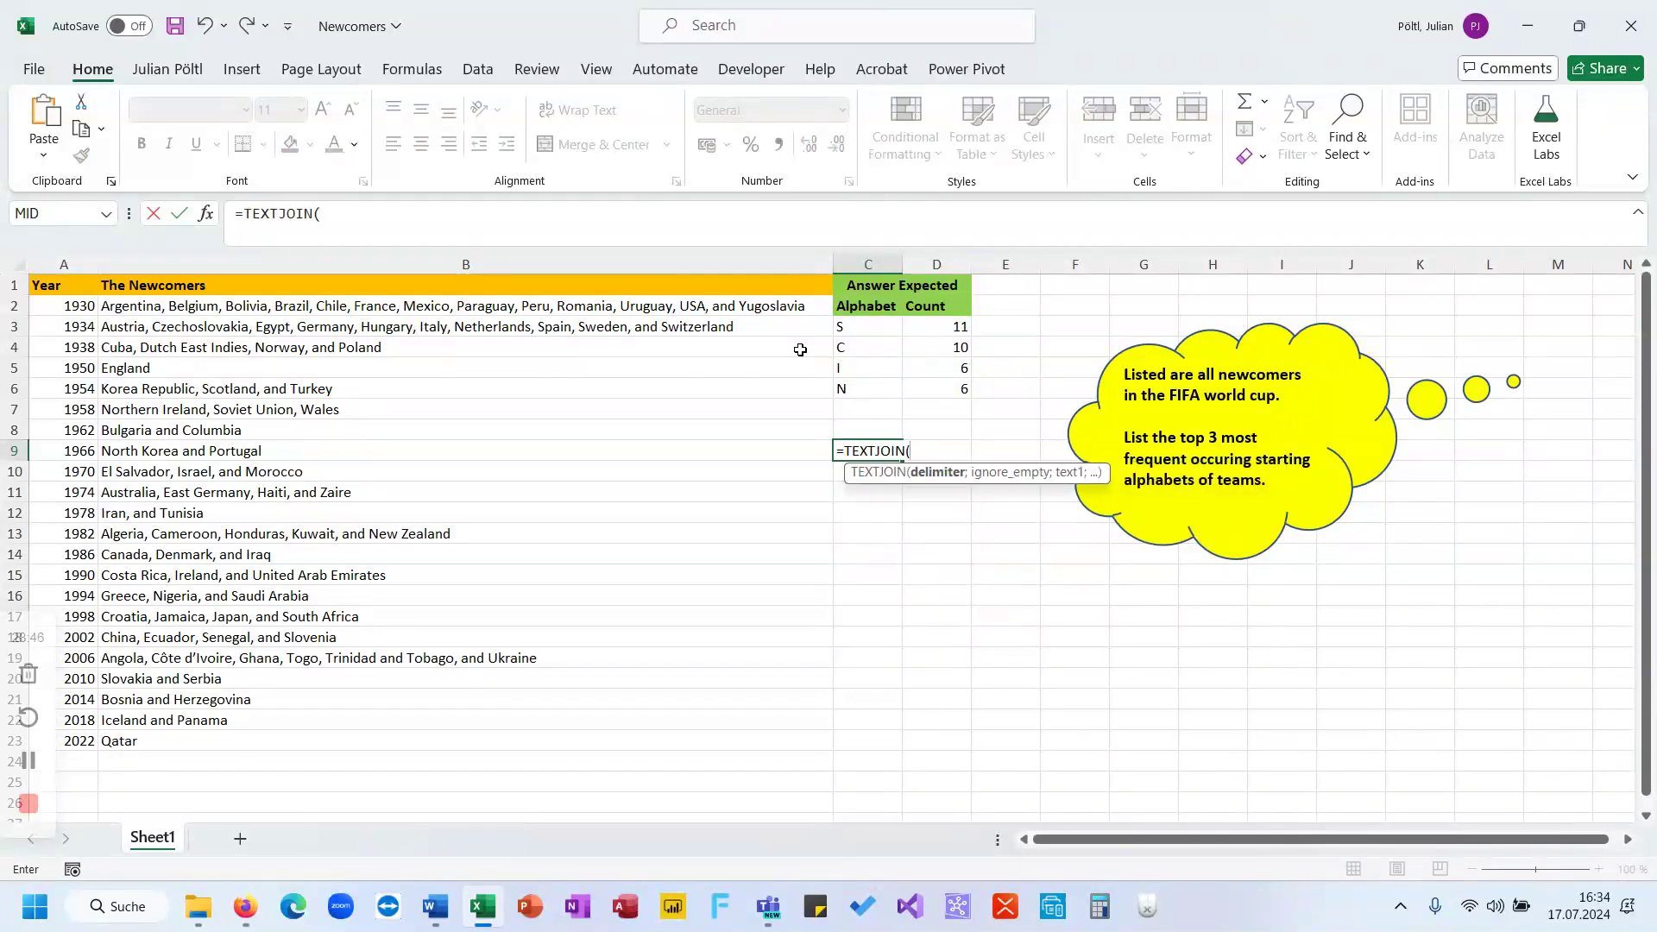
click(700, 303)
key(BackSpace)
key(BackSpace)
text(", ";)
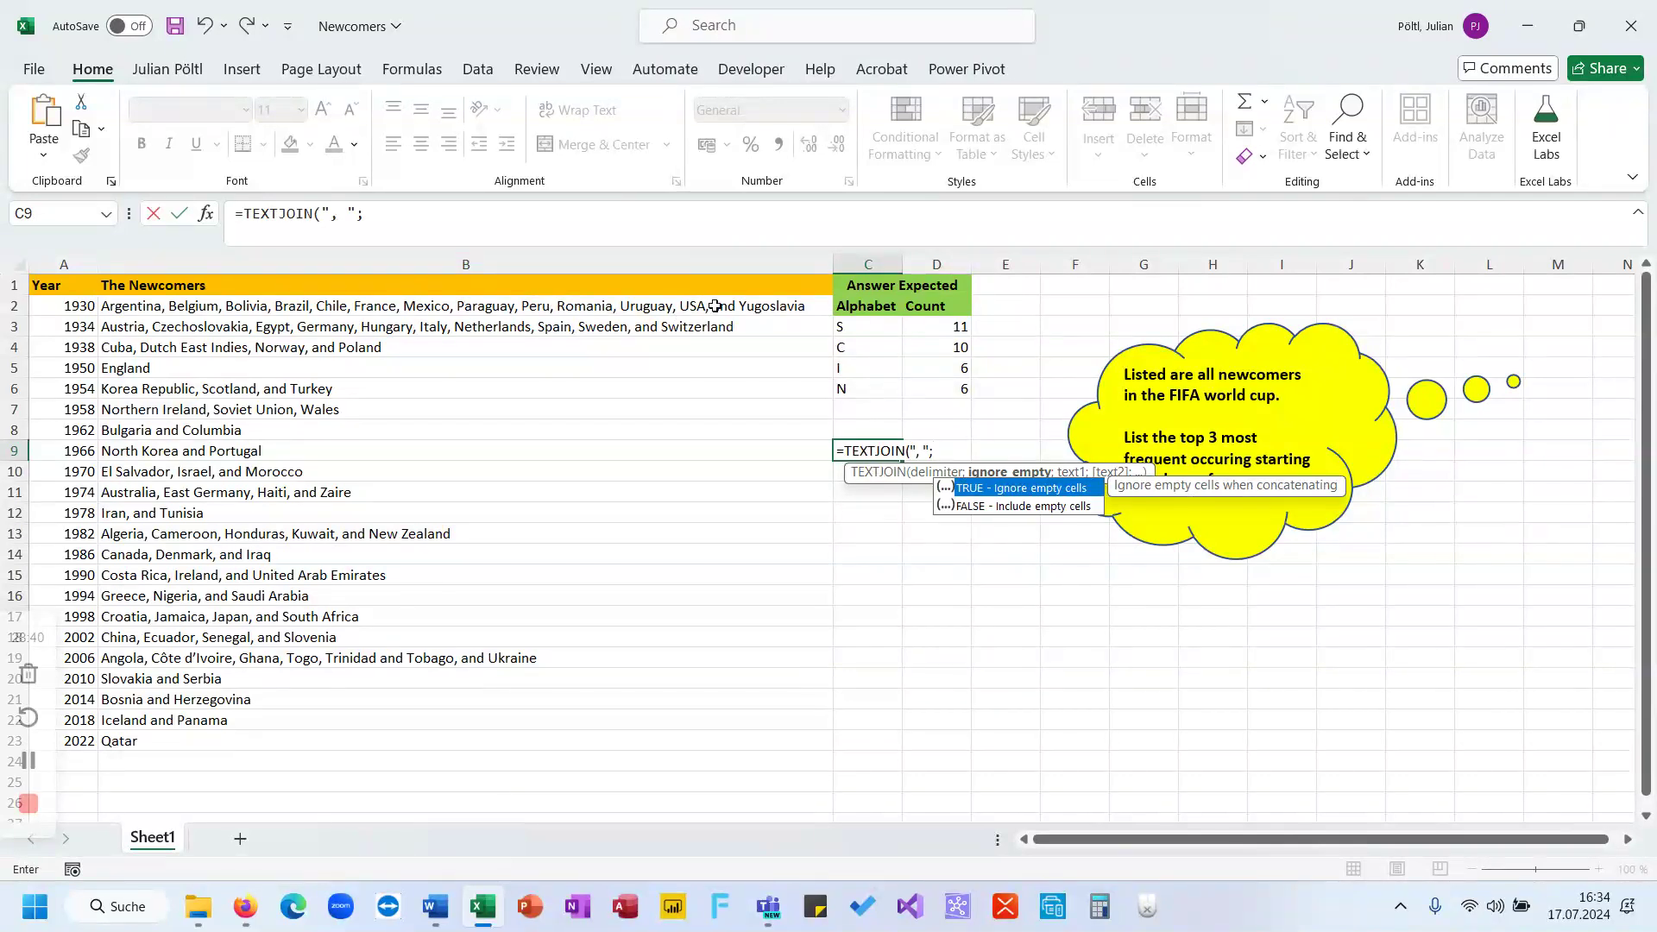
text(;)
drag(714, 305, 667, 732)
text())
key(Return)
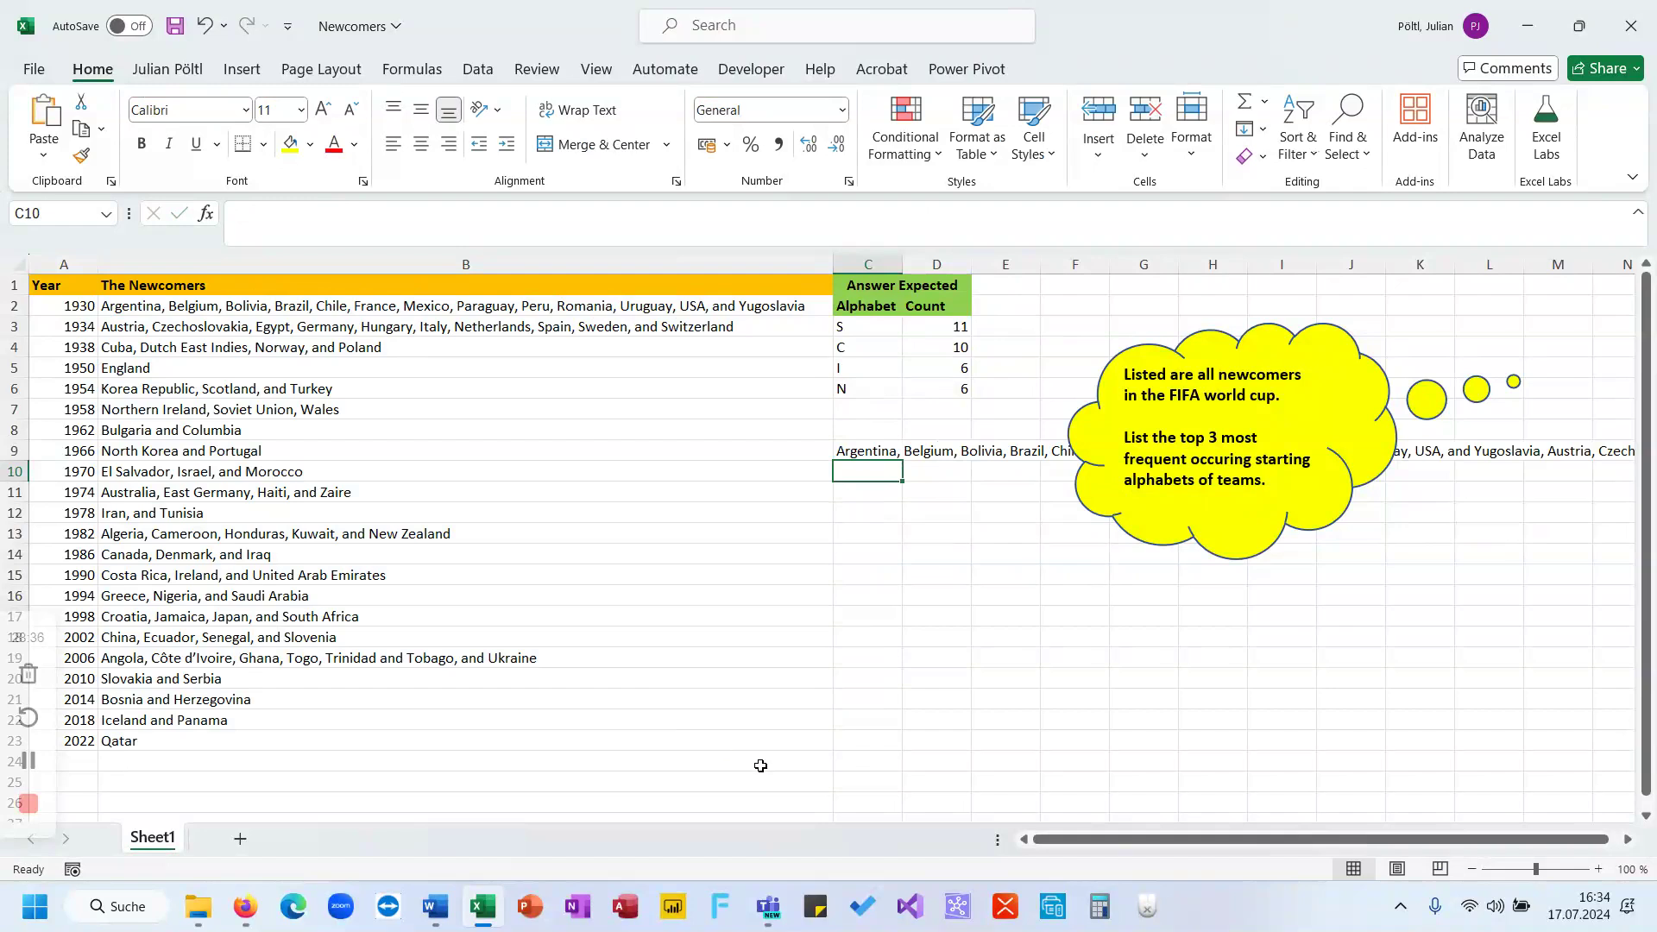
Start wrapping the TEXTJOIN formula in C9 in a TEXTSPLIT function.
scroll(760, 766, right, 5)
scroll(760, 766, right, 3)
scroll(758, 766, left, 8)
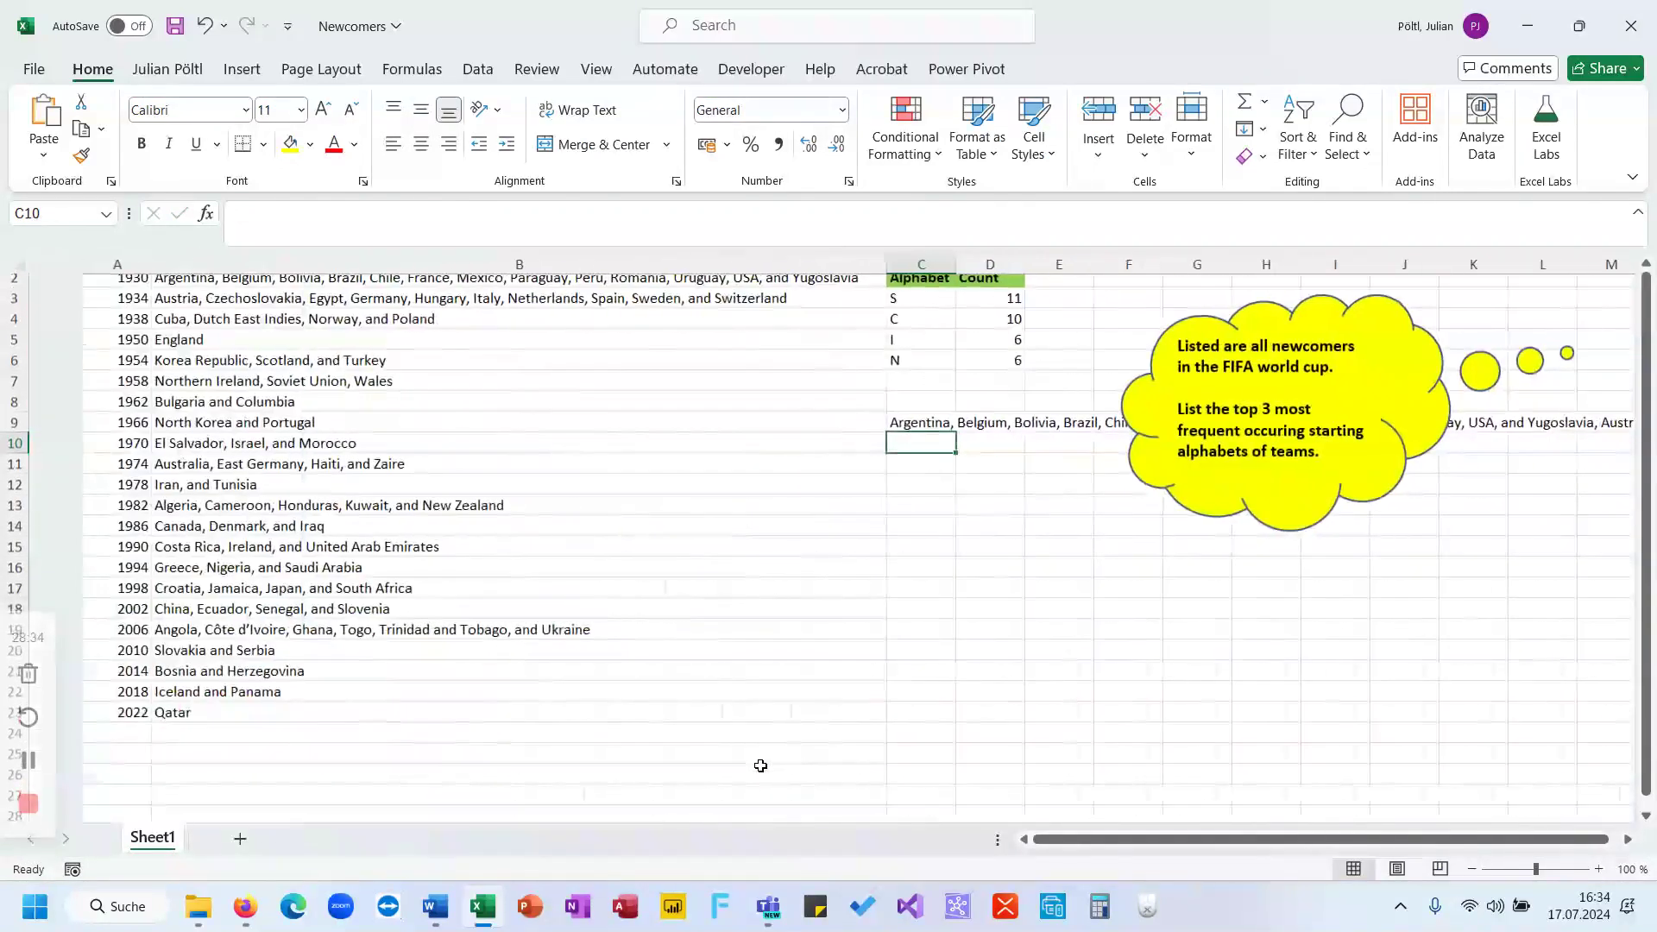
scroll(783, 639, up, 1)
key(Up)
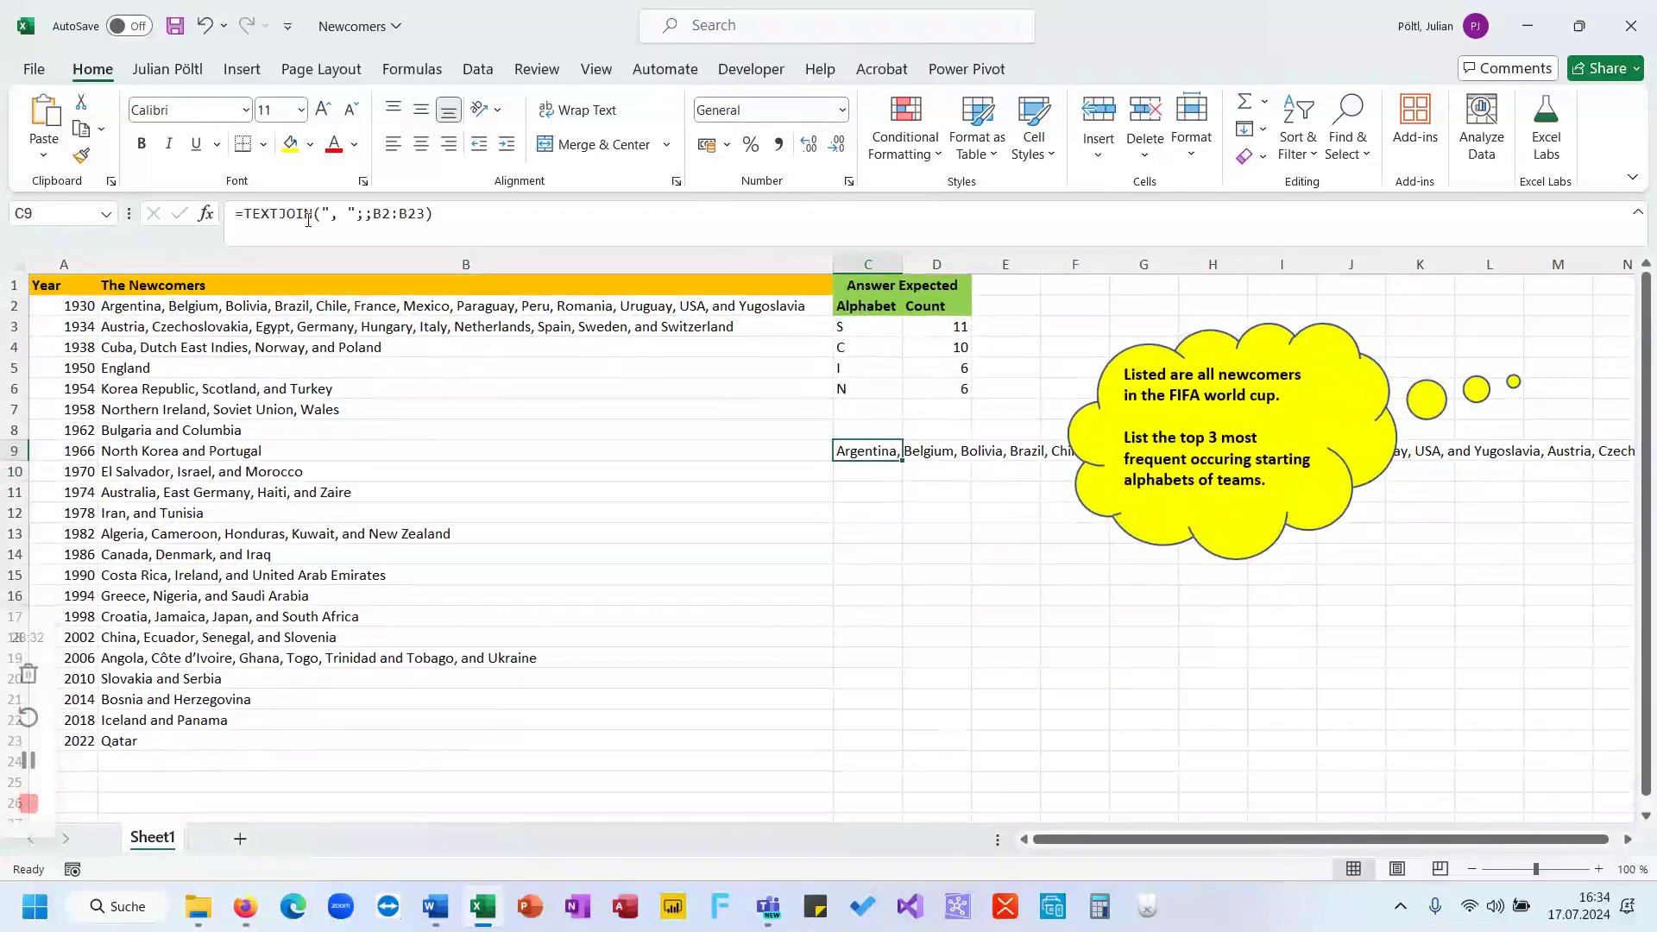
click(244, 216)
text(text)
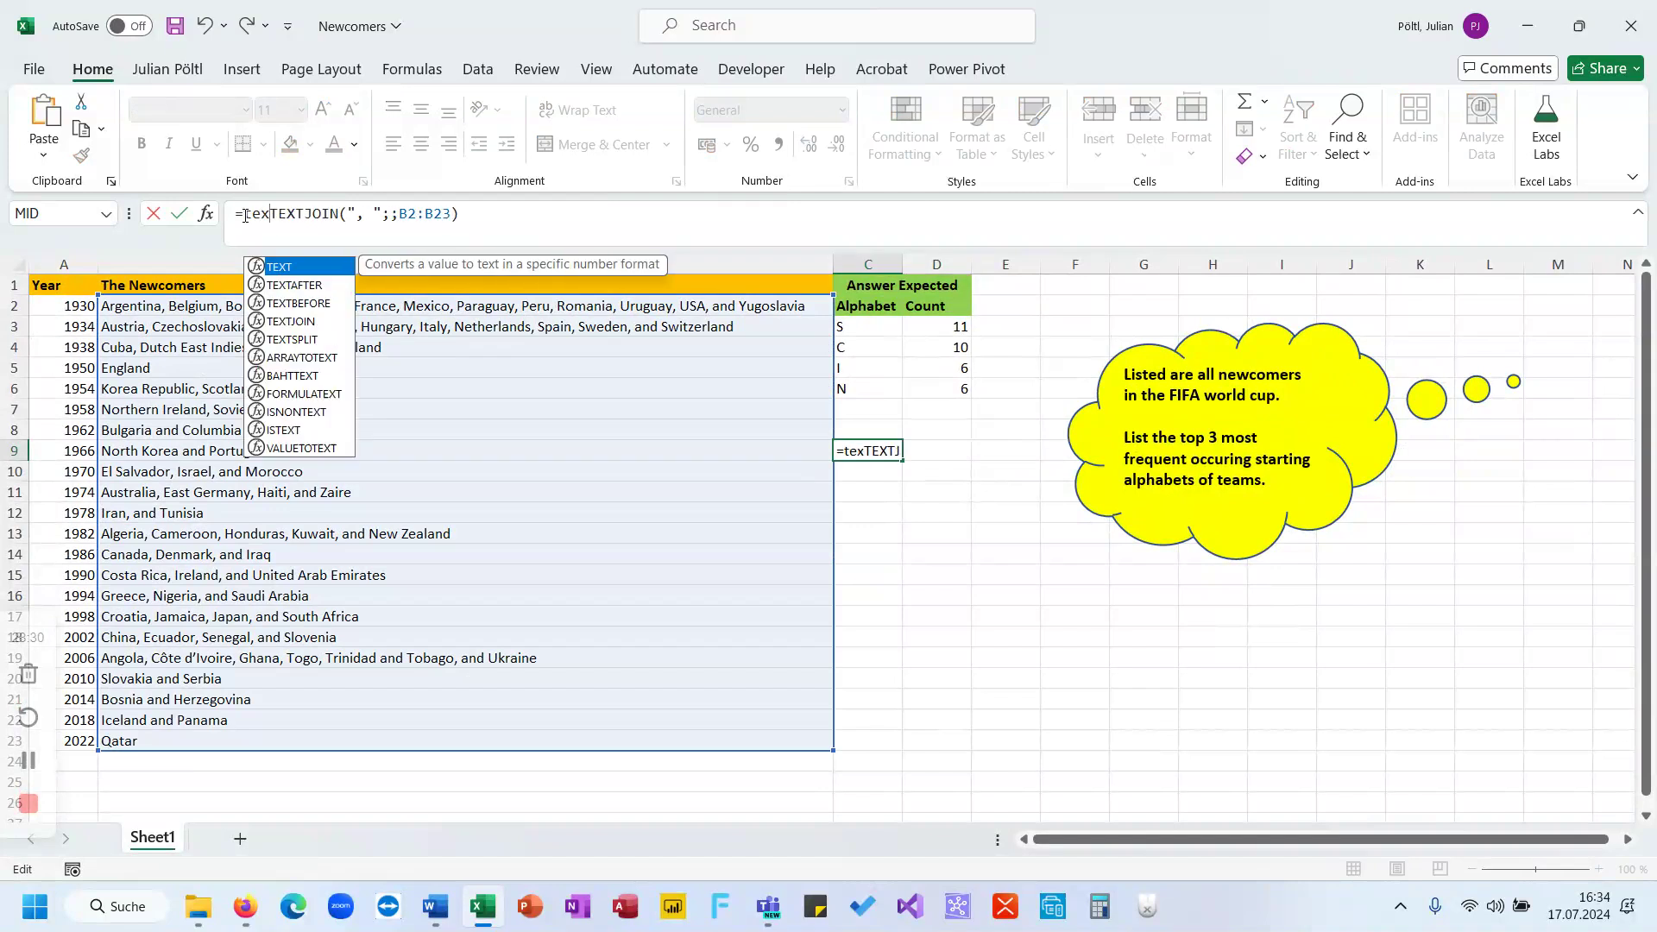
text(split()
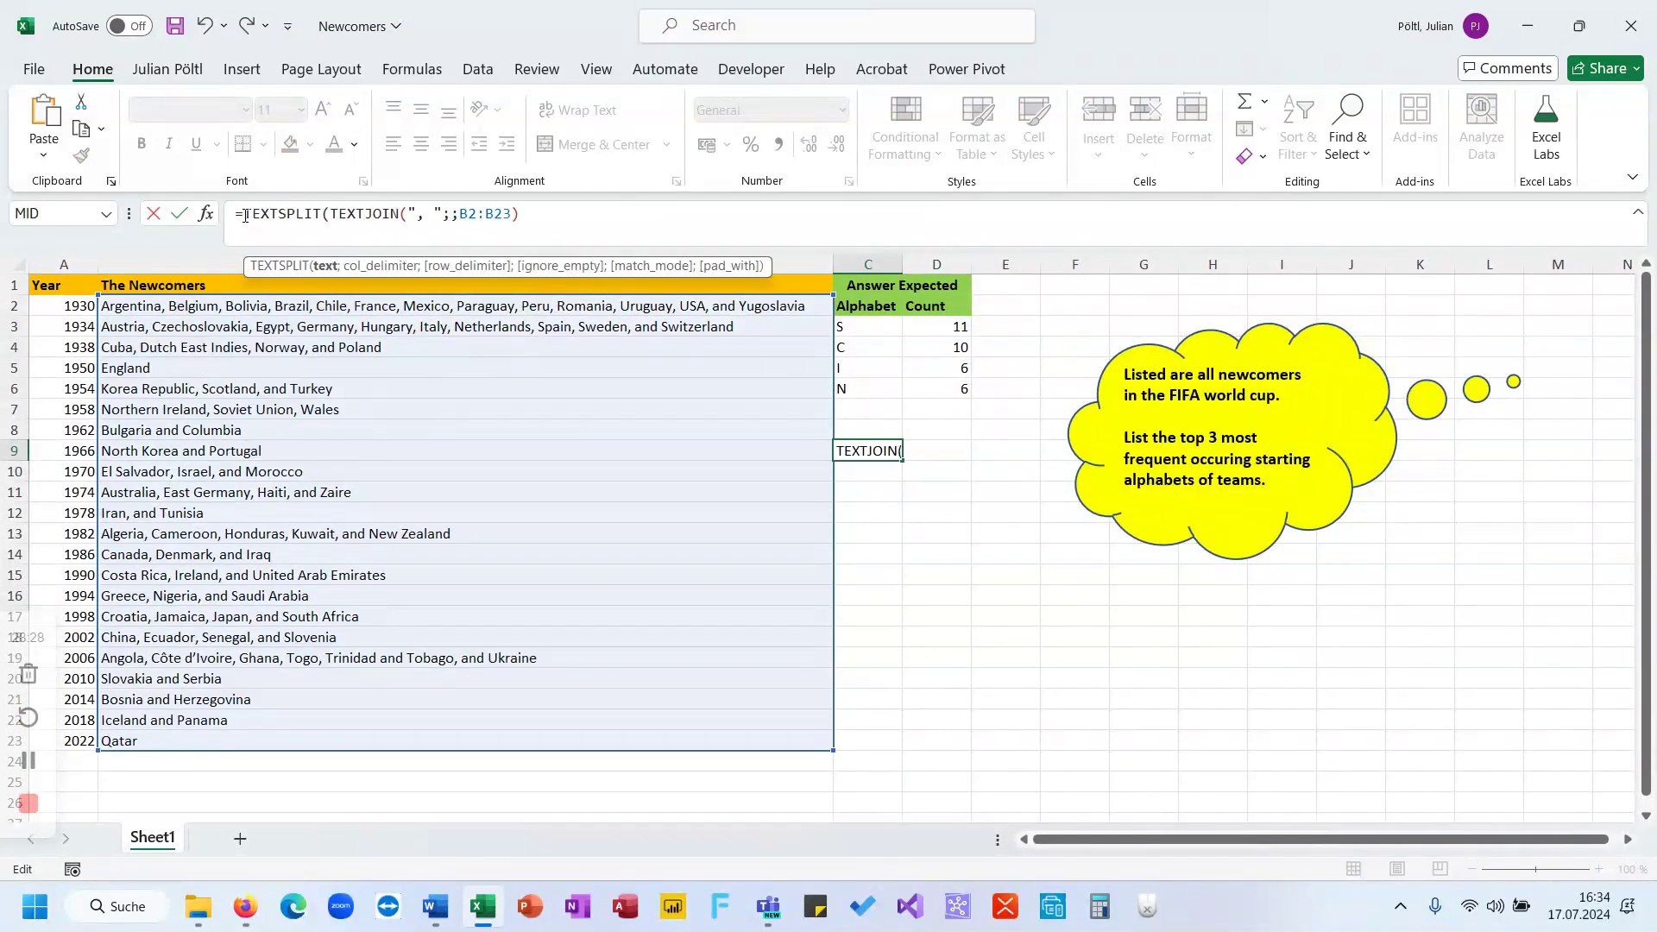
Give TEXTSPLIT a column-delimiter array containing ", " and ", and".
click(636, 217)
text(;)
text(;")
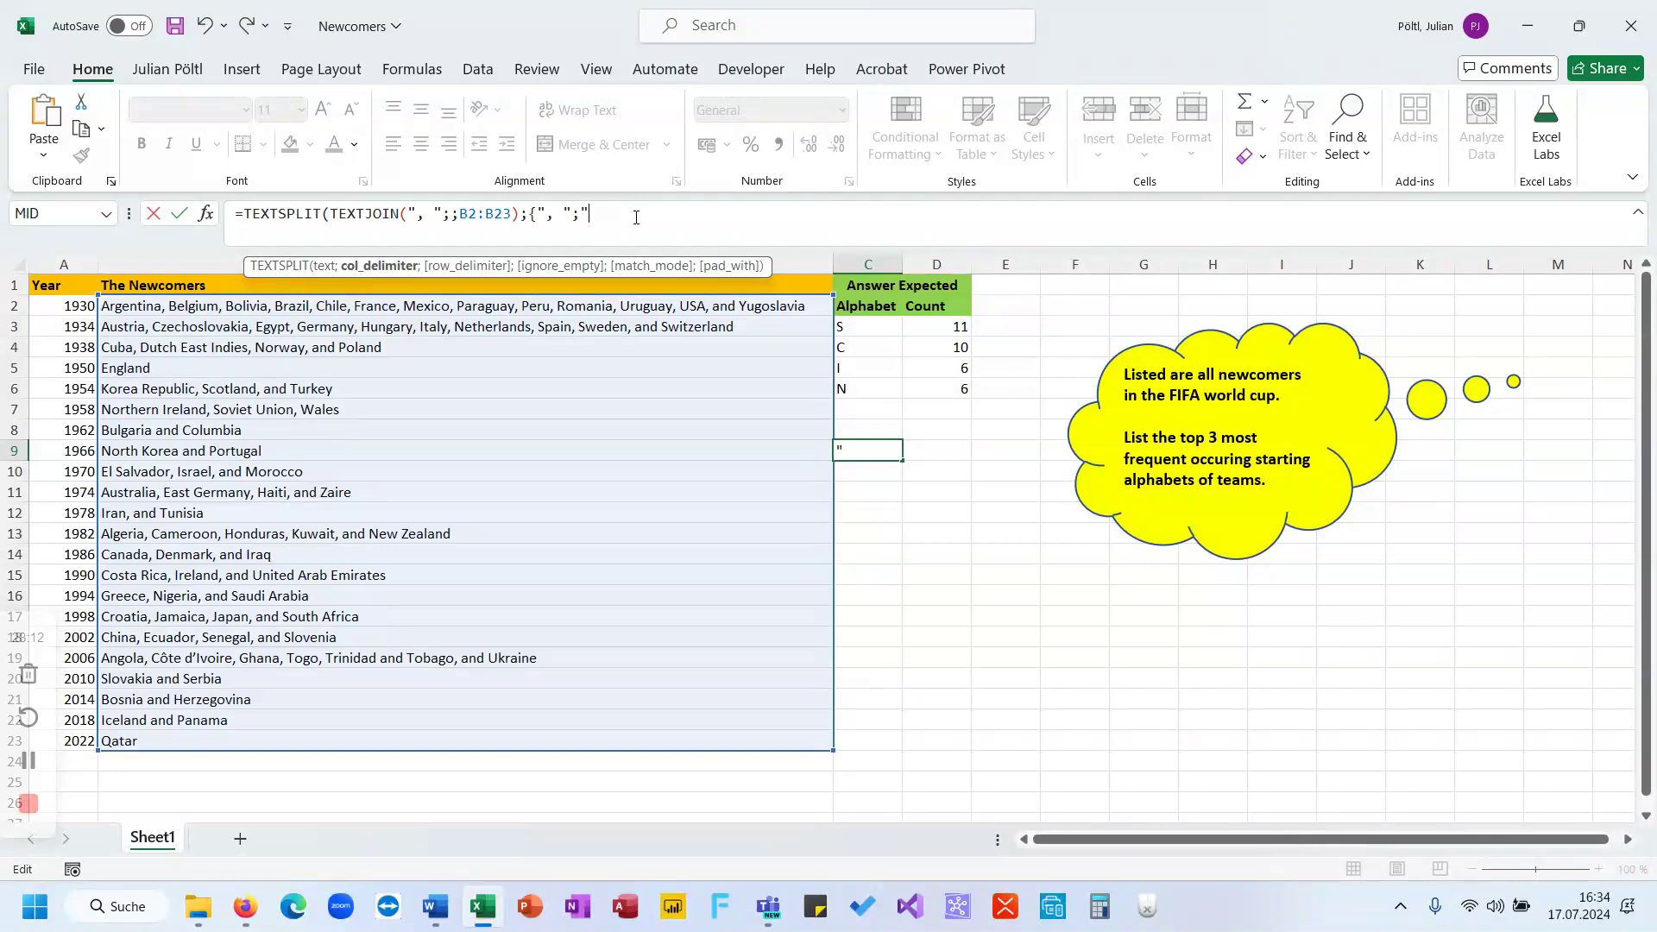
text(, and")
Reorder the delimiter array to {", and";", "}, close the TEXTSPLIT function and enter the formula in C9.
drag(635, 216, 580, 217)
key(ctrl+x)
click(539, 216)
key(ctrl+v)
text(M)
key(BackSpace)
text(;)
click(661, 208)
key(BackSpace)
text(})
drag(528, 214, 649, 214)
click(655, 220)
text())
key(Return)
key(Up)
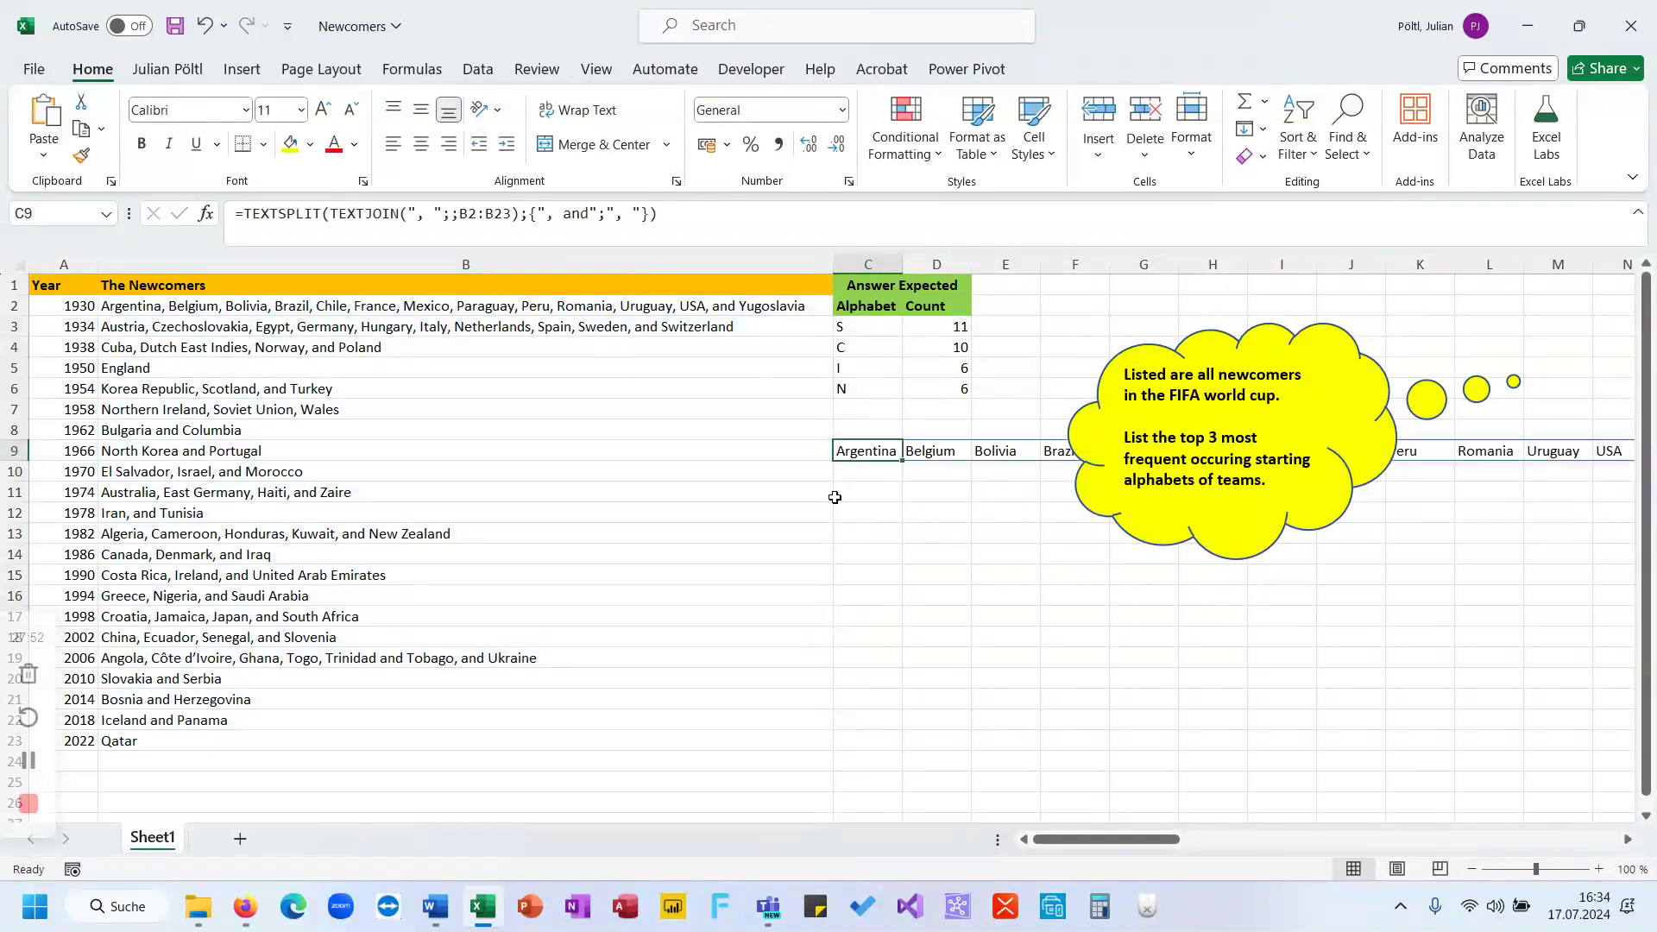
Examine the split team names along row 9 through the last column and compare them with the source text in B22.
scroll(836, 517, right, 10)
scroll(836, 518, right, 7)
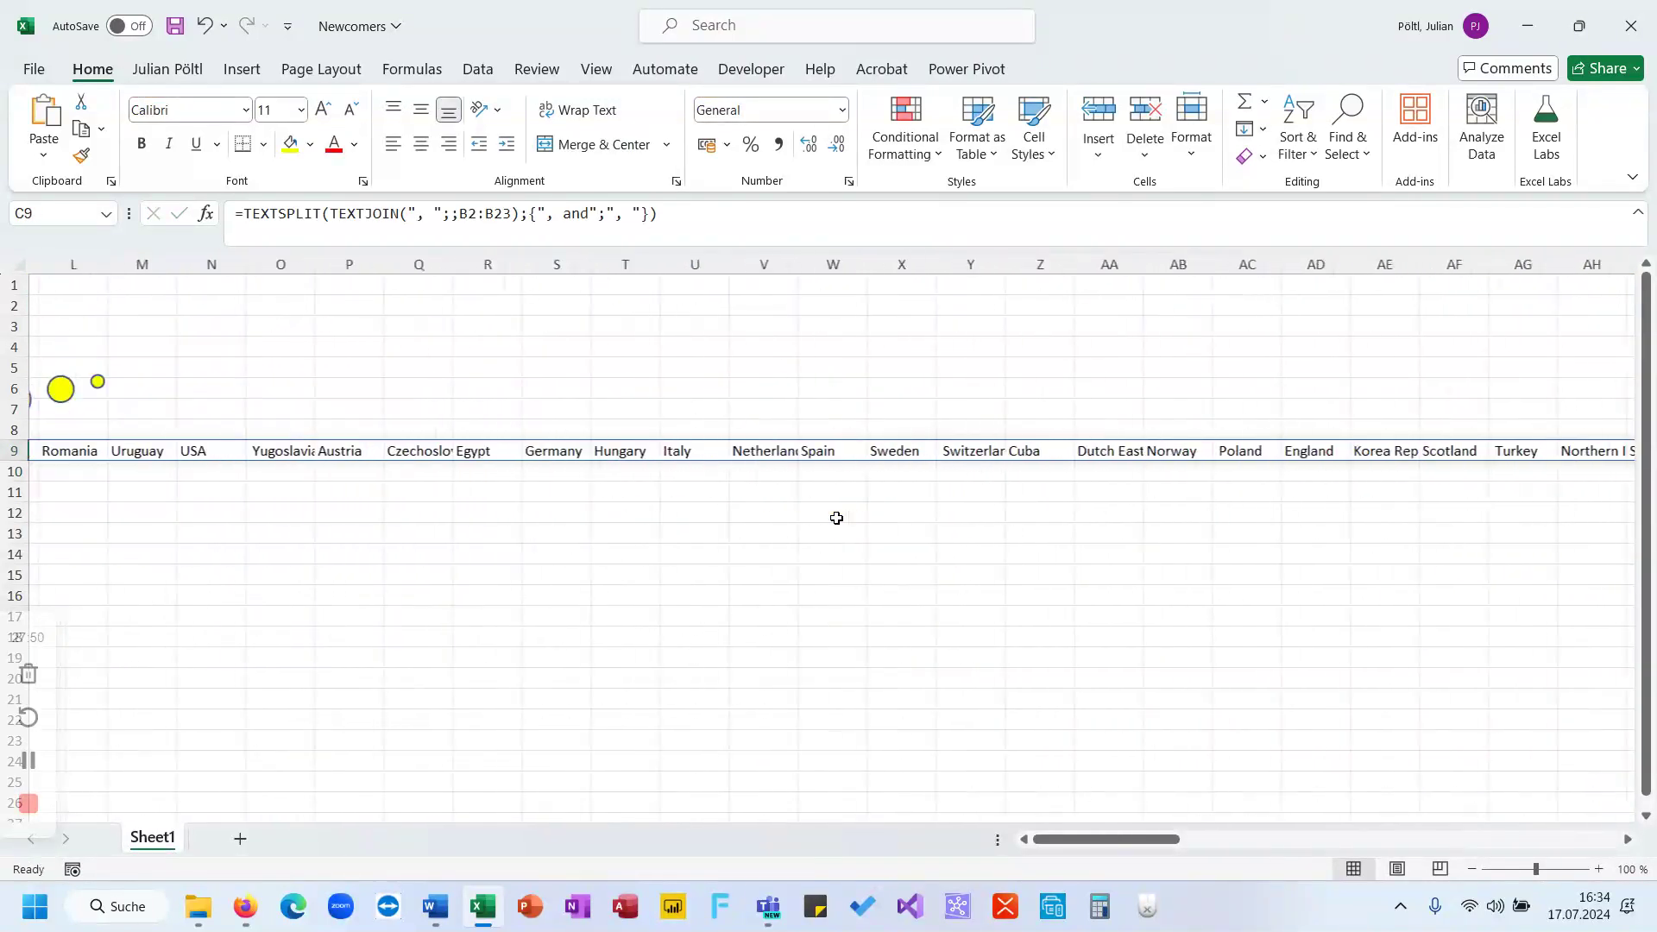
scroll(836, 518, right, 5)
scroll(836, 518, right, 10)
scroll(836, 518, right, 8)
scroll(836, 518, left, 12)
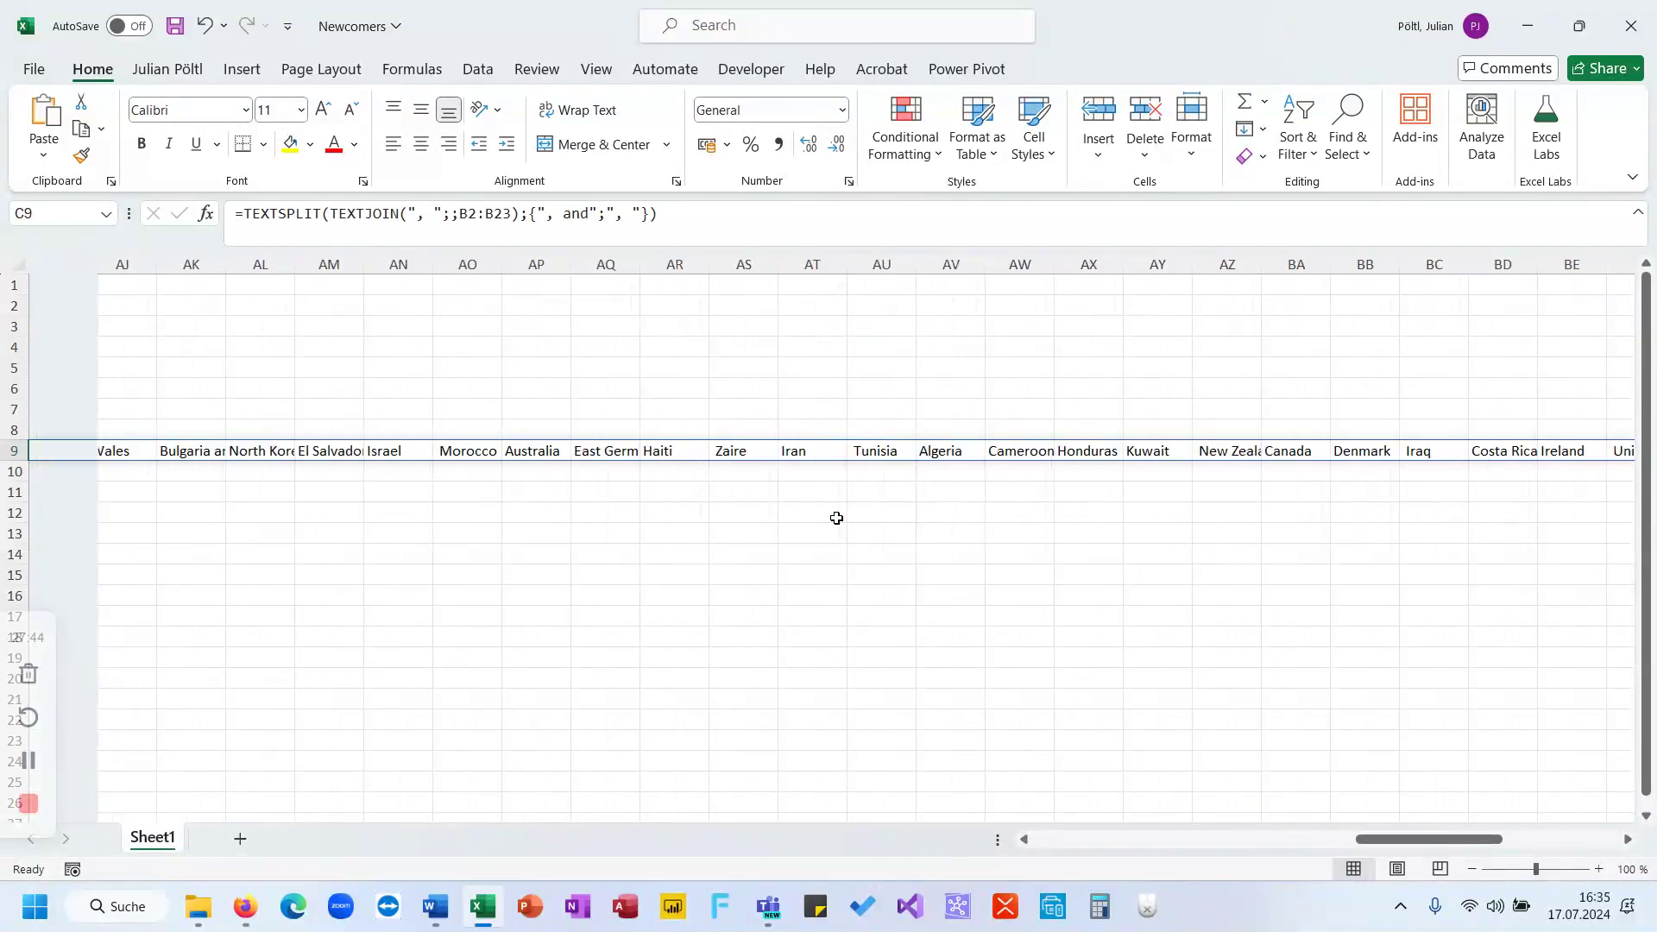
scroll(836, 517, left, 15)
scroll(836, 518, right, 20)
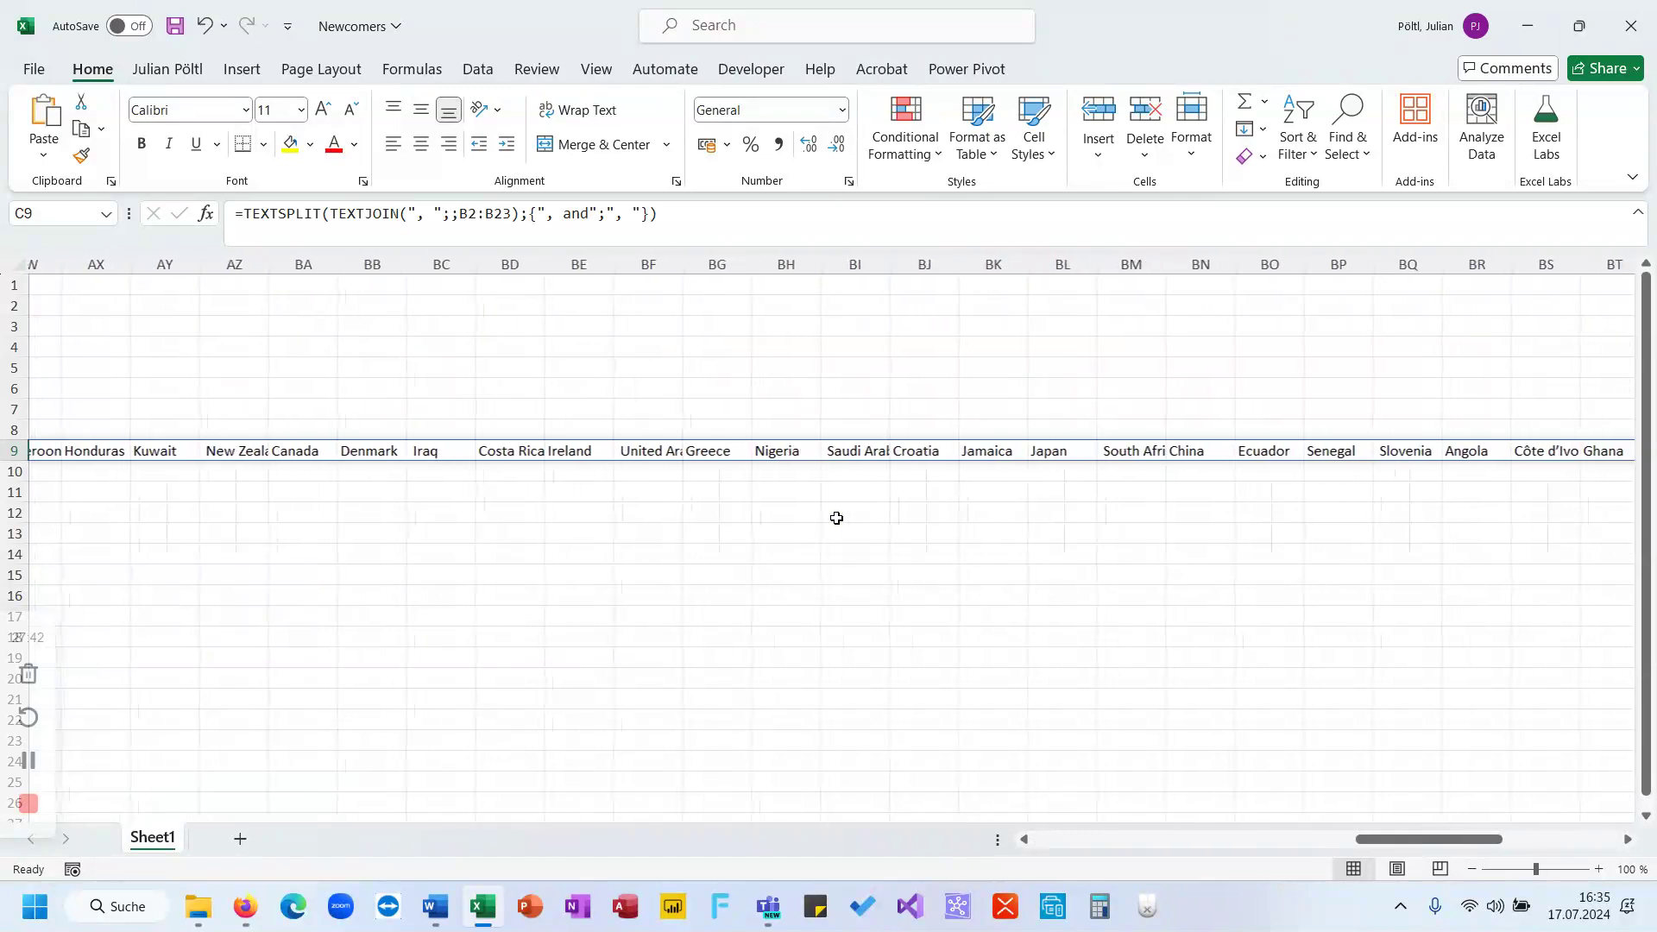
key(ctrl+Right)
key(Left)
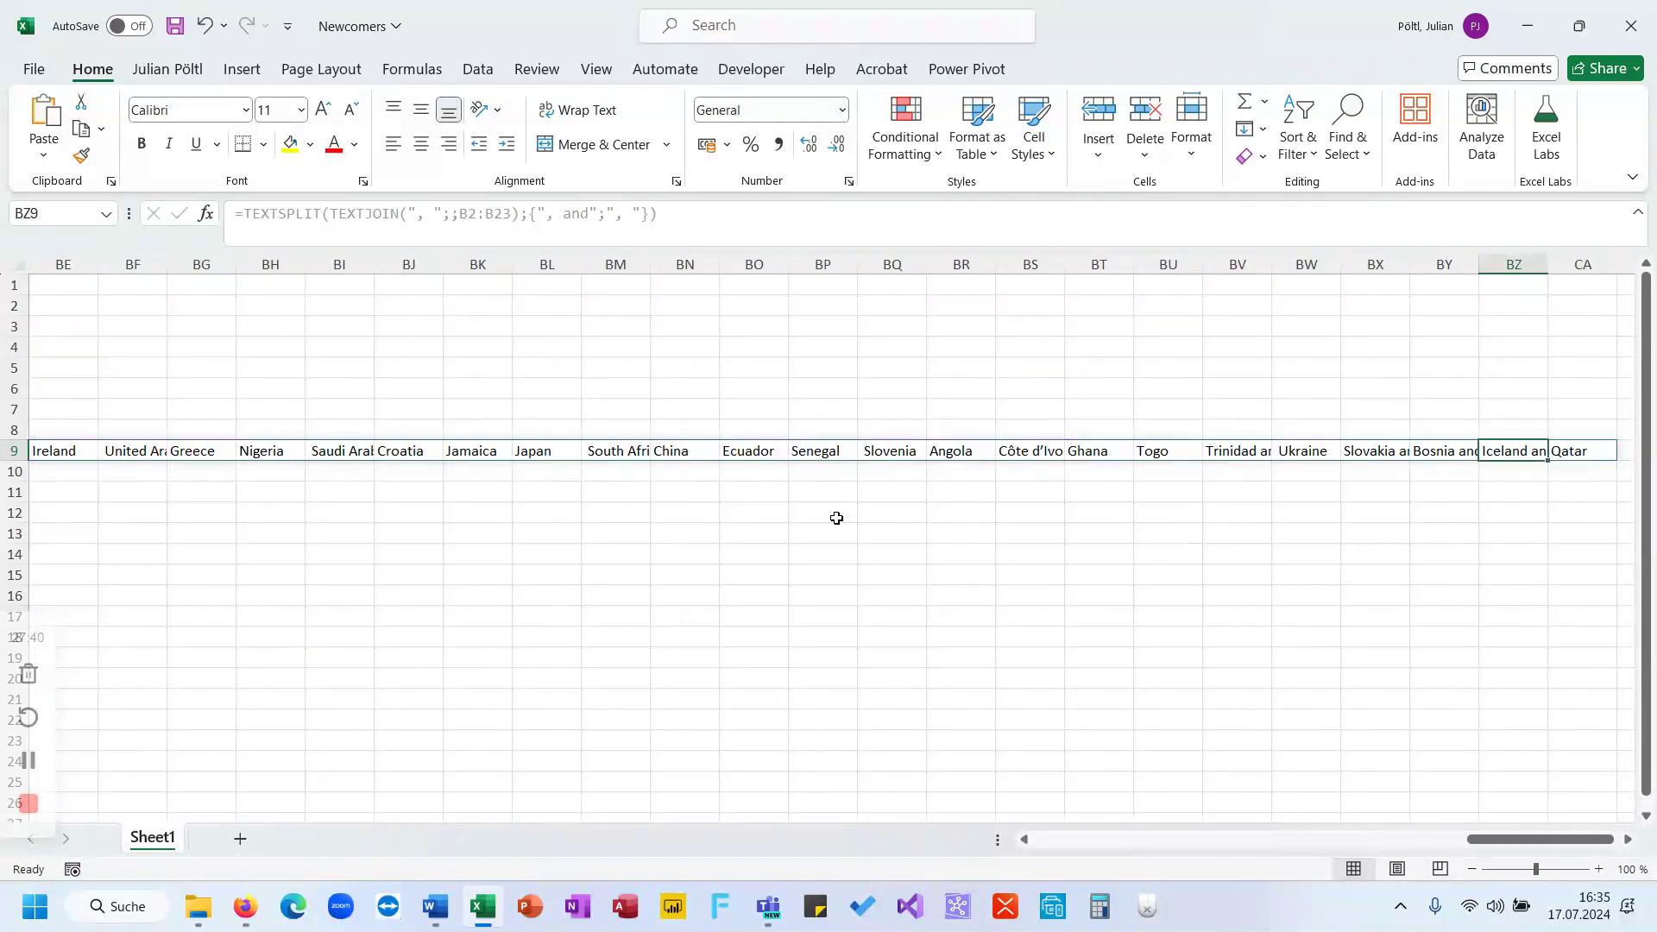
key(Home)
click(322, 720)
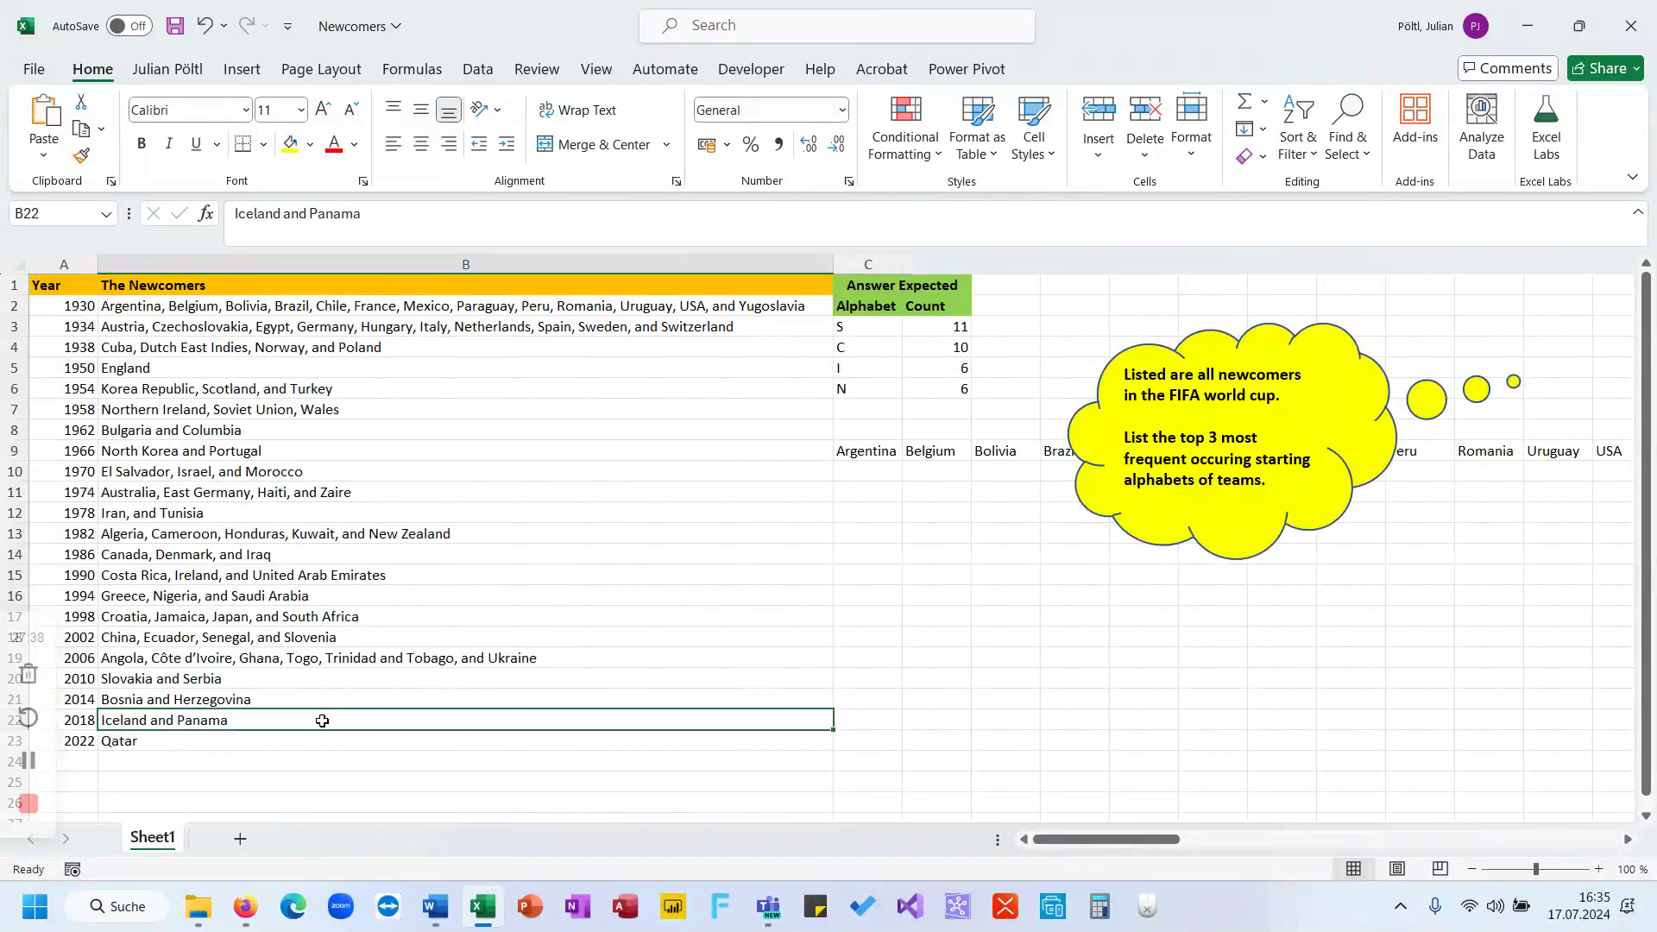
Try "and" in place of ", and" as the first TEXTSPLIT delimiter in C9 and check the last split names in row 9.
click(871, 450)
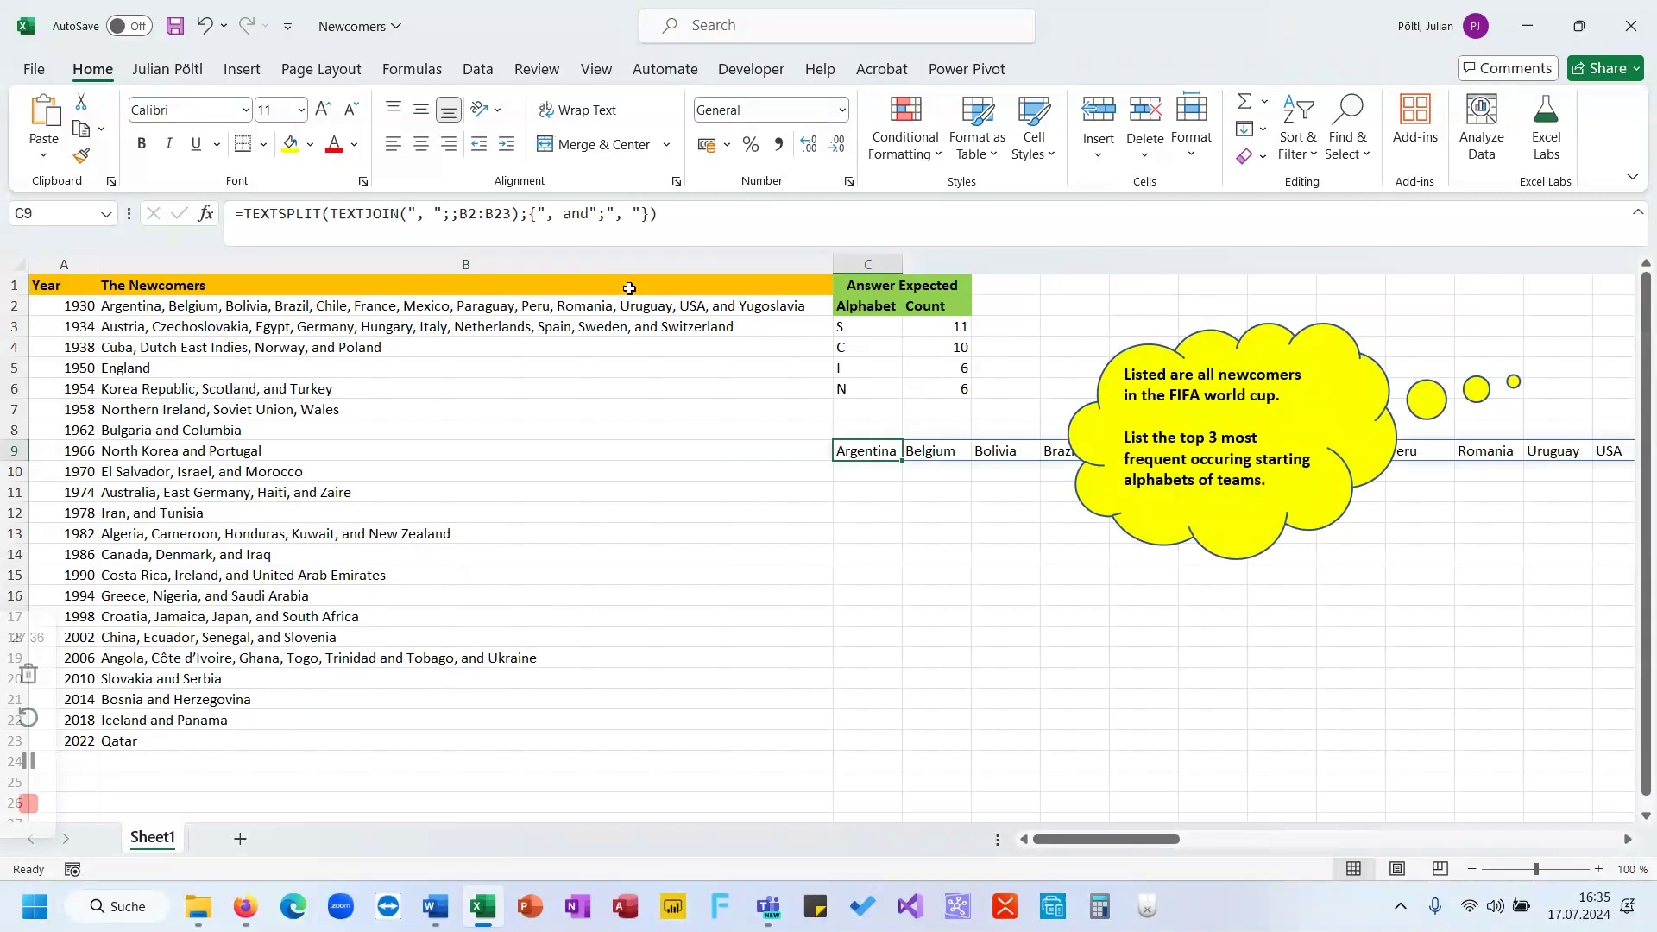
click(639, 213)
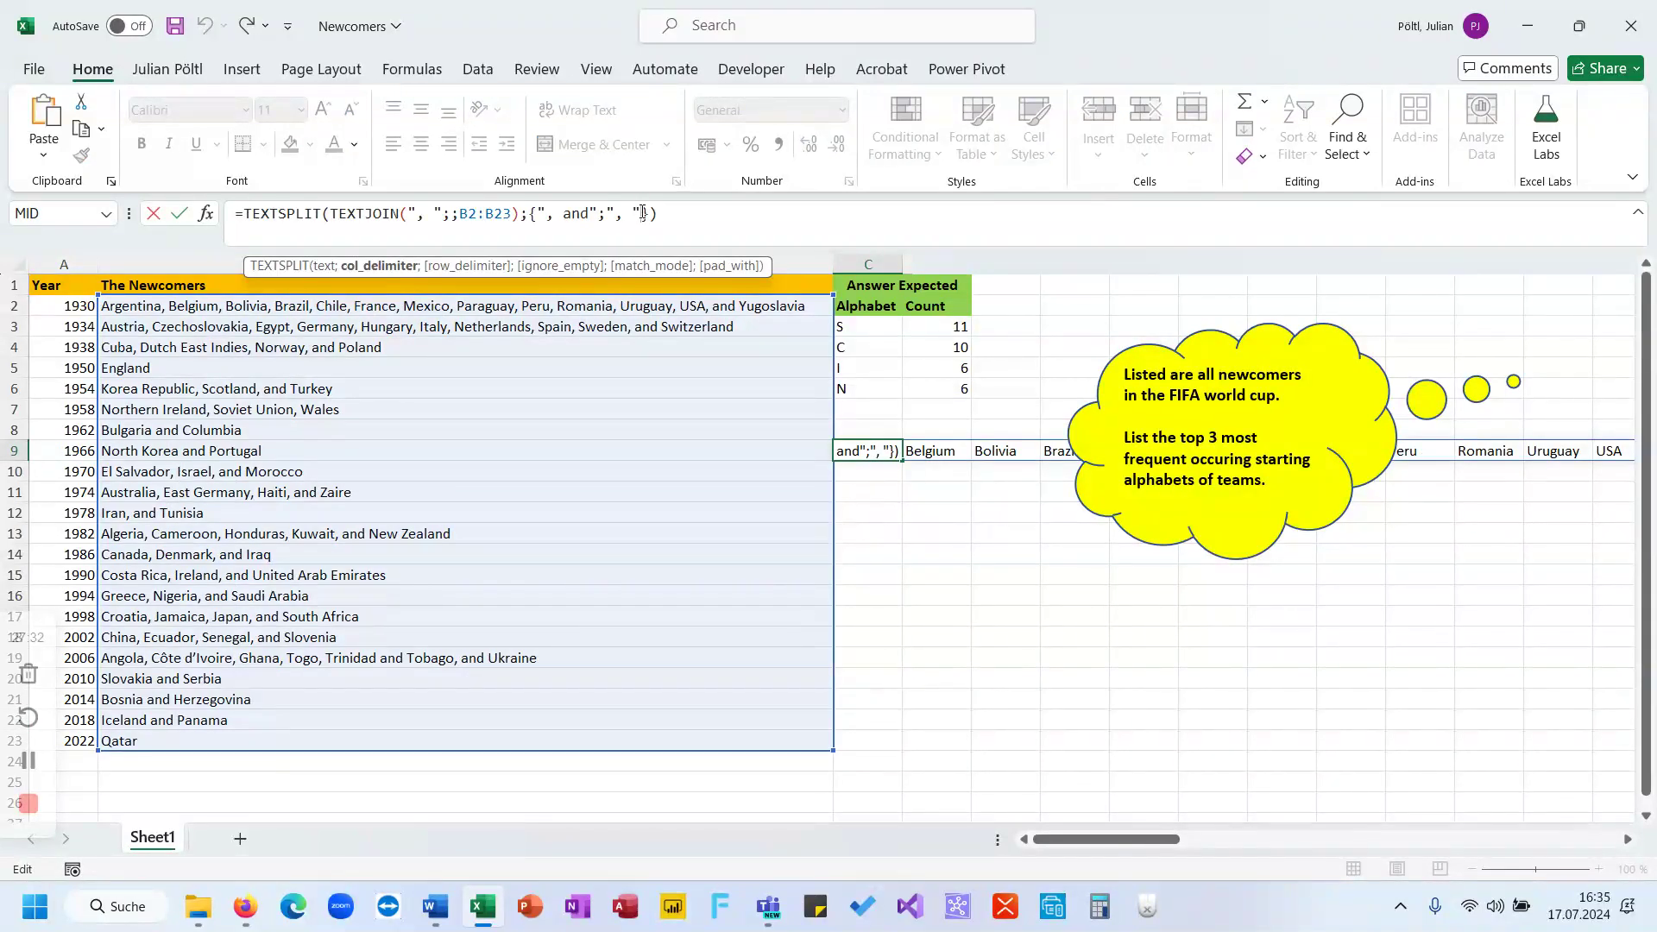
click(592, 214)
key(BackSpace)
key(BackSpace)
key(BackSpace)
key(BackSpace)
key(BackSpace)
text(and)
key(Return)
key(Up)
key(ctrl+Right)
key(Left)
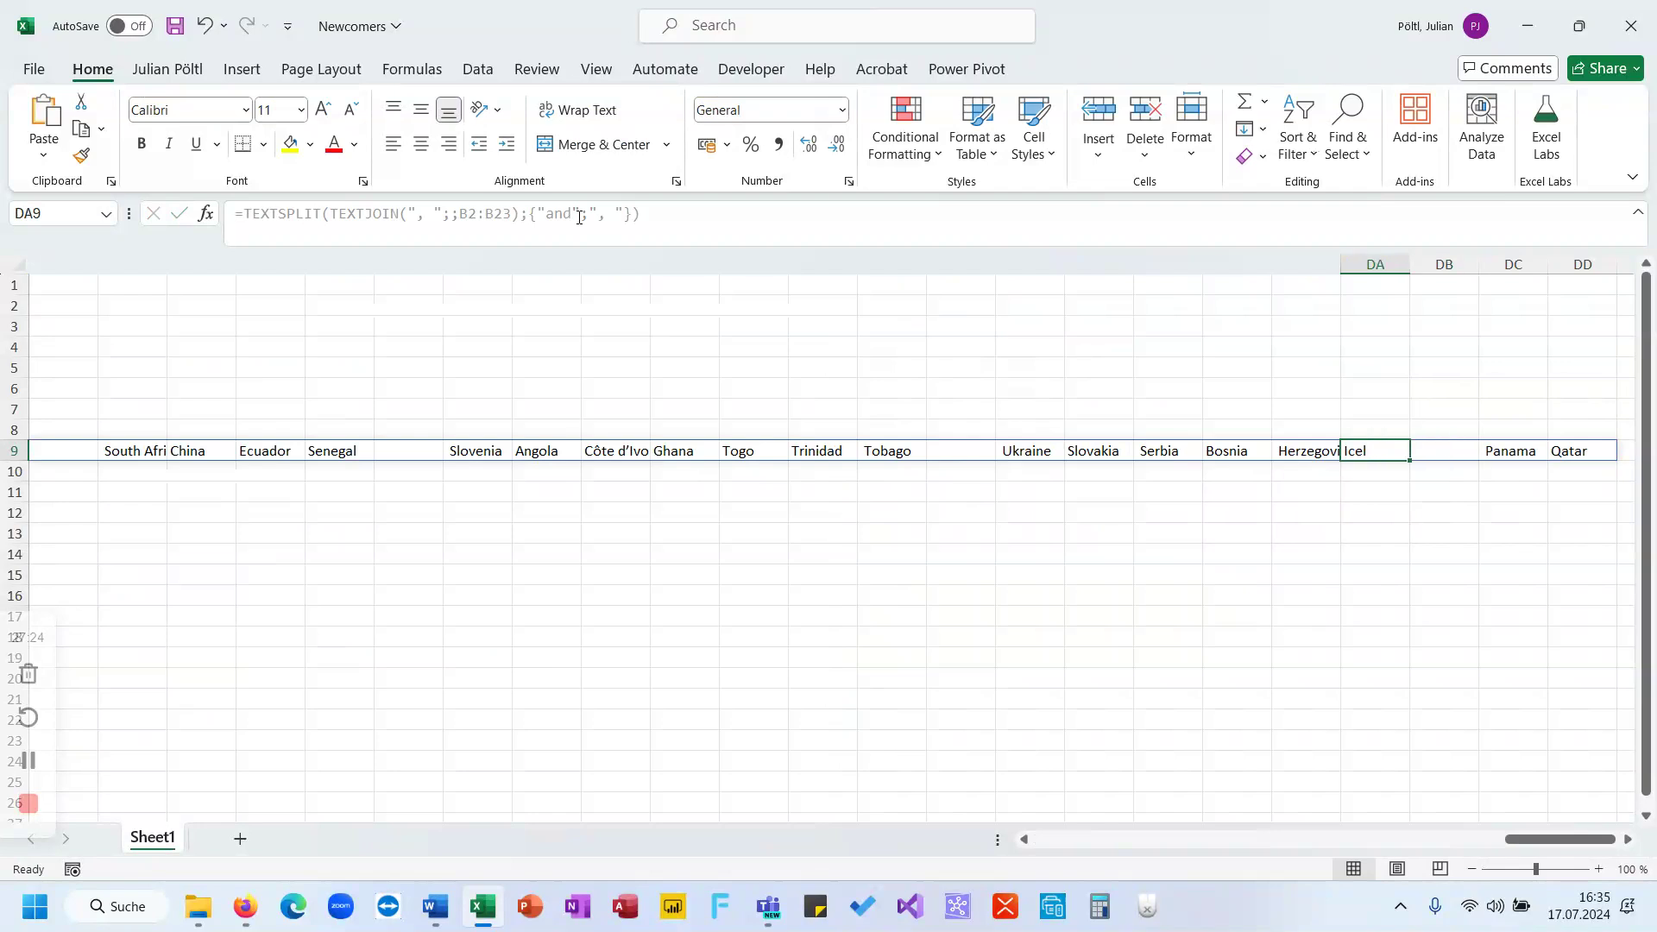
key(Home)
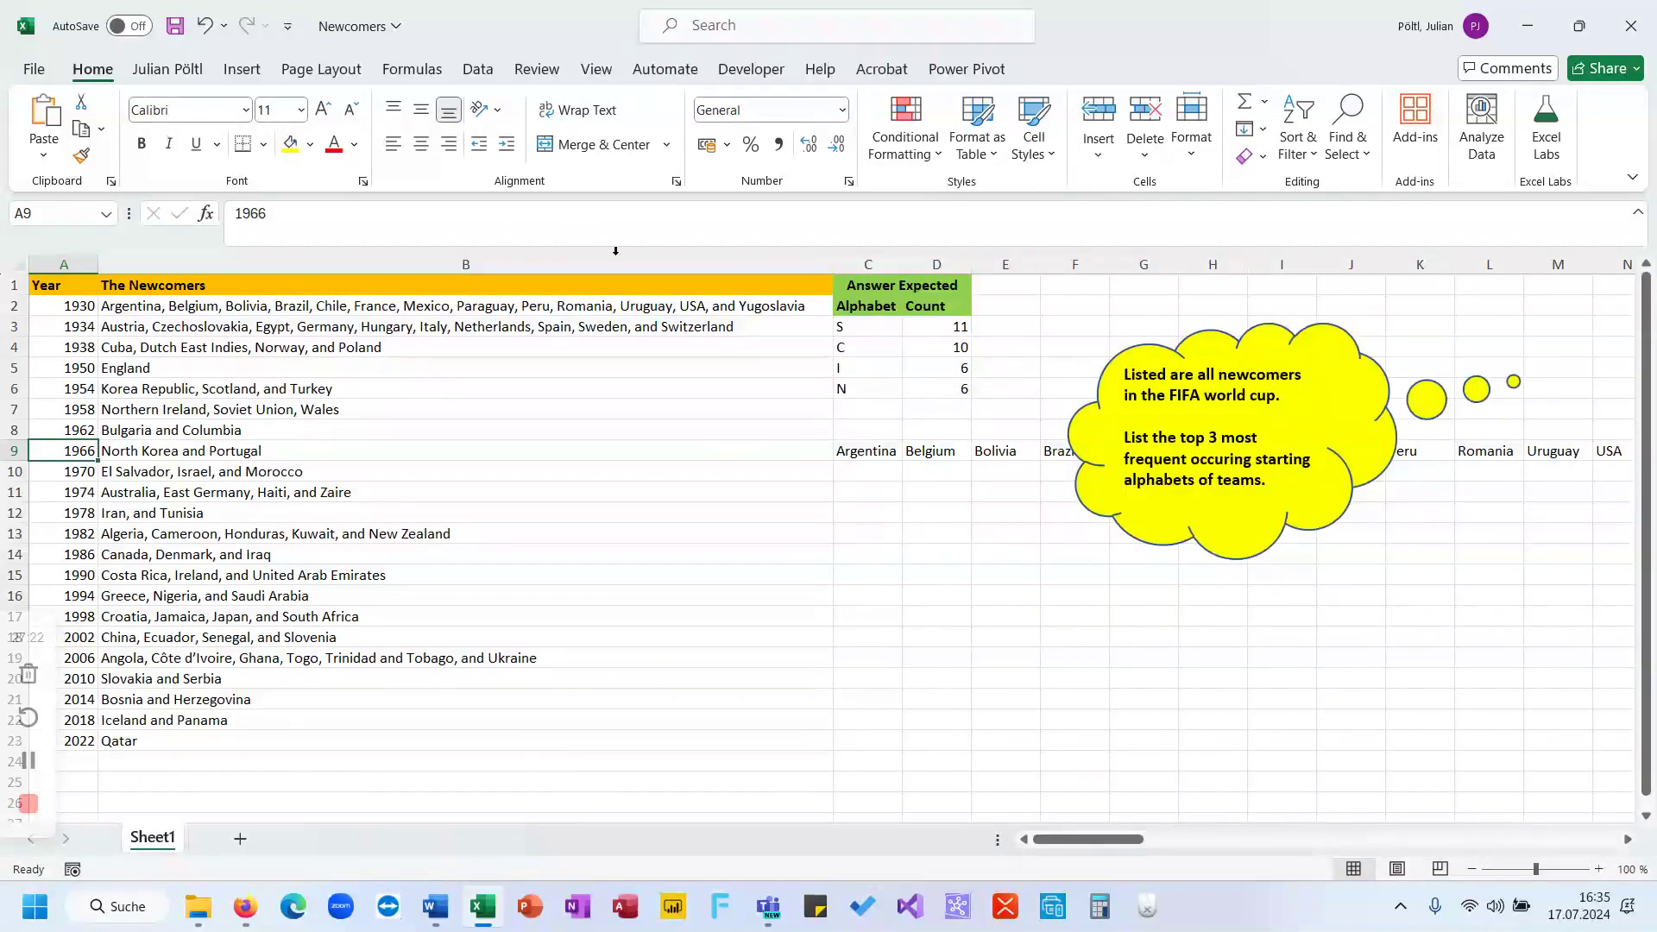
Restore the first TEXTSPLIT delimiter in C9 to ", and" and add " and " as a third delimiter.
click(862, 449)
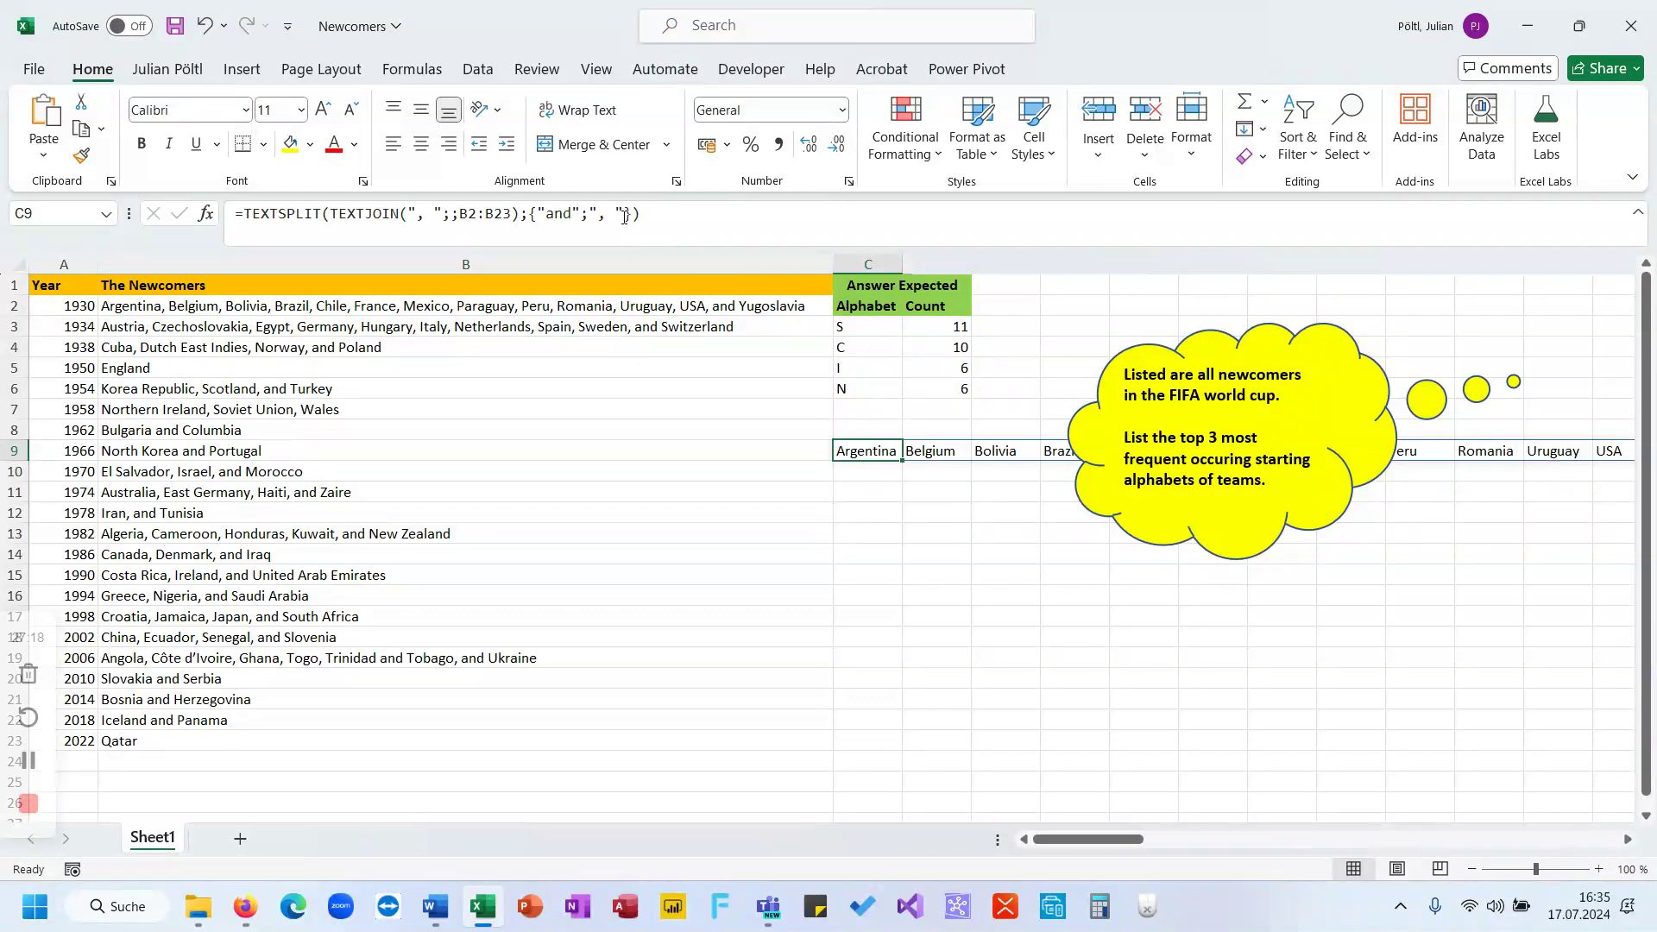
click(547, 215)
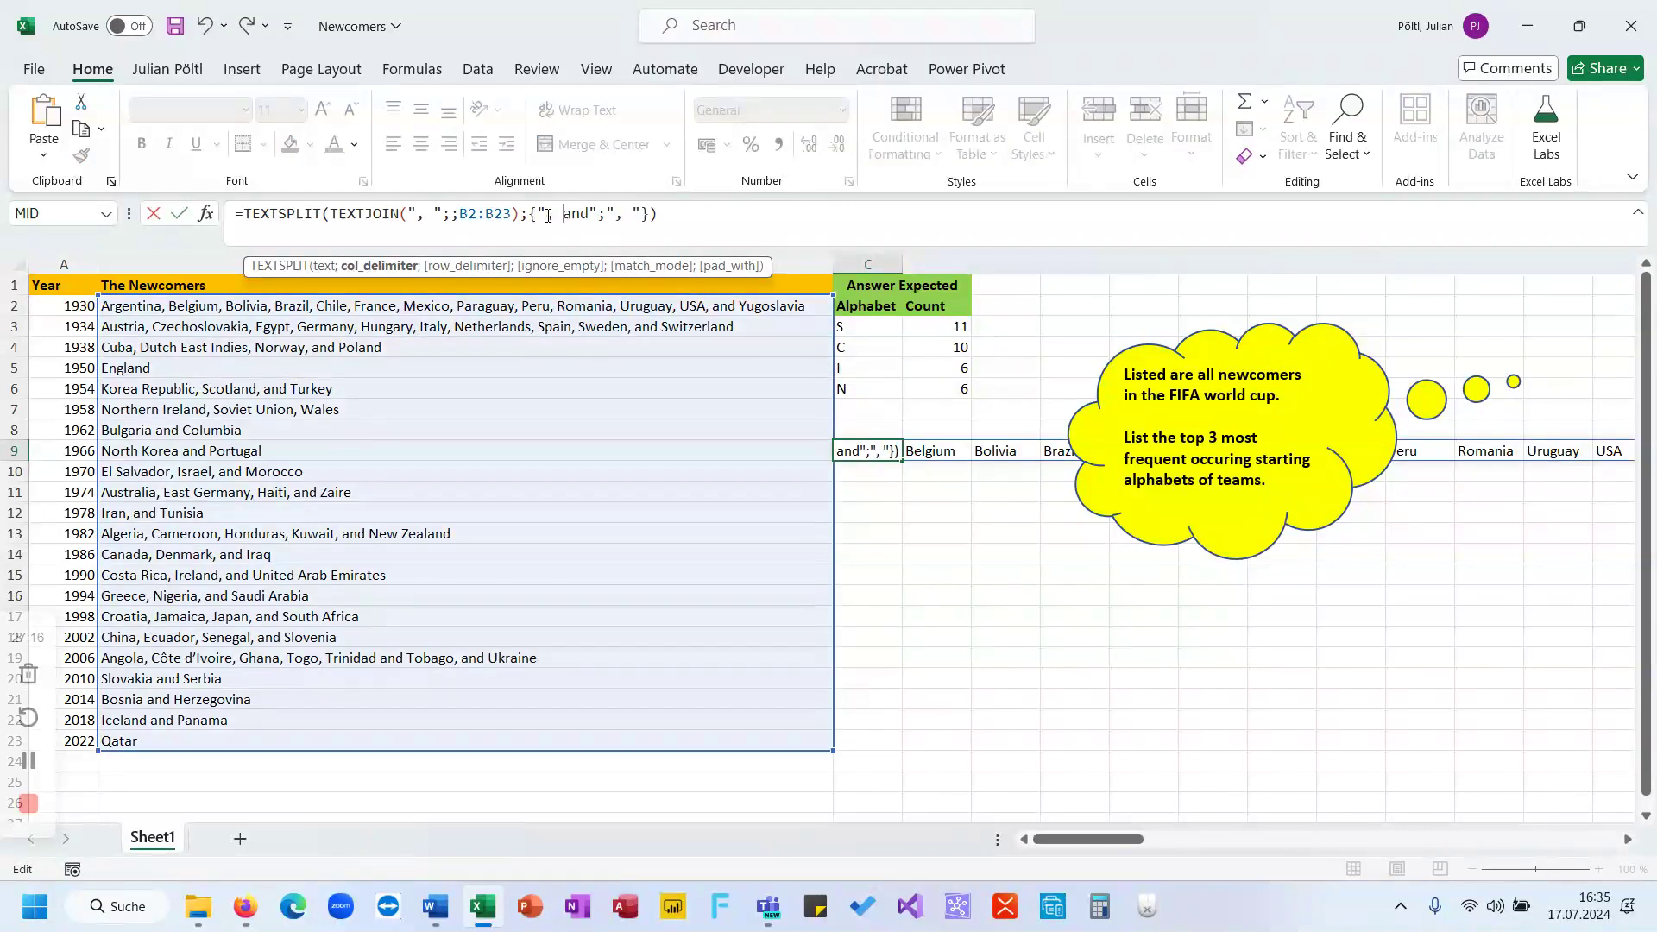
click(643, 213)
text(;", ";" and ")
Remove the ", and" delimiter so the TEXTSPLIT array in C9 reads {", ";" and "}, and check the split names along row 9.
drag(591, 216, 535, 215)
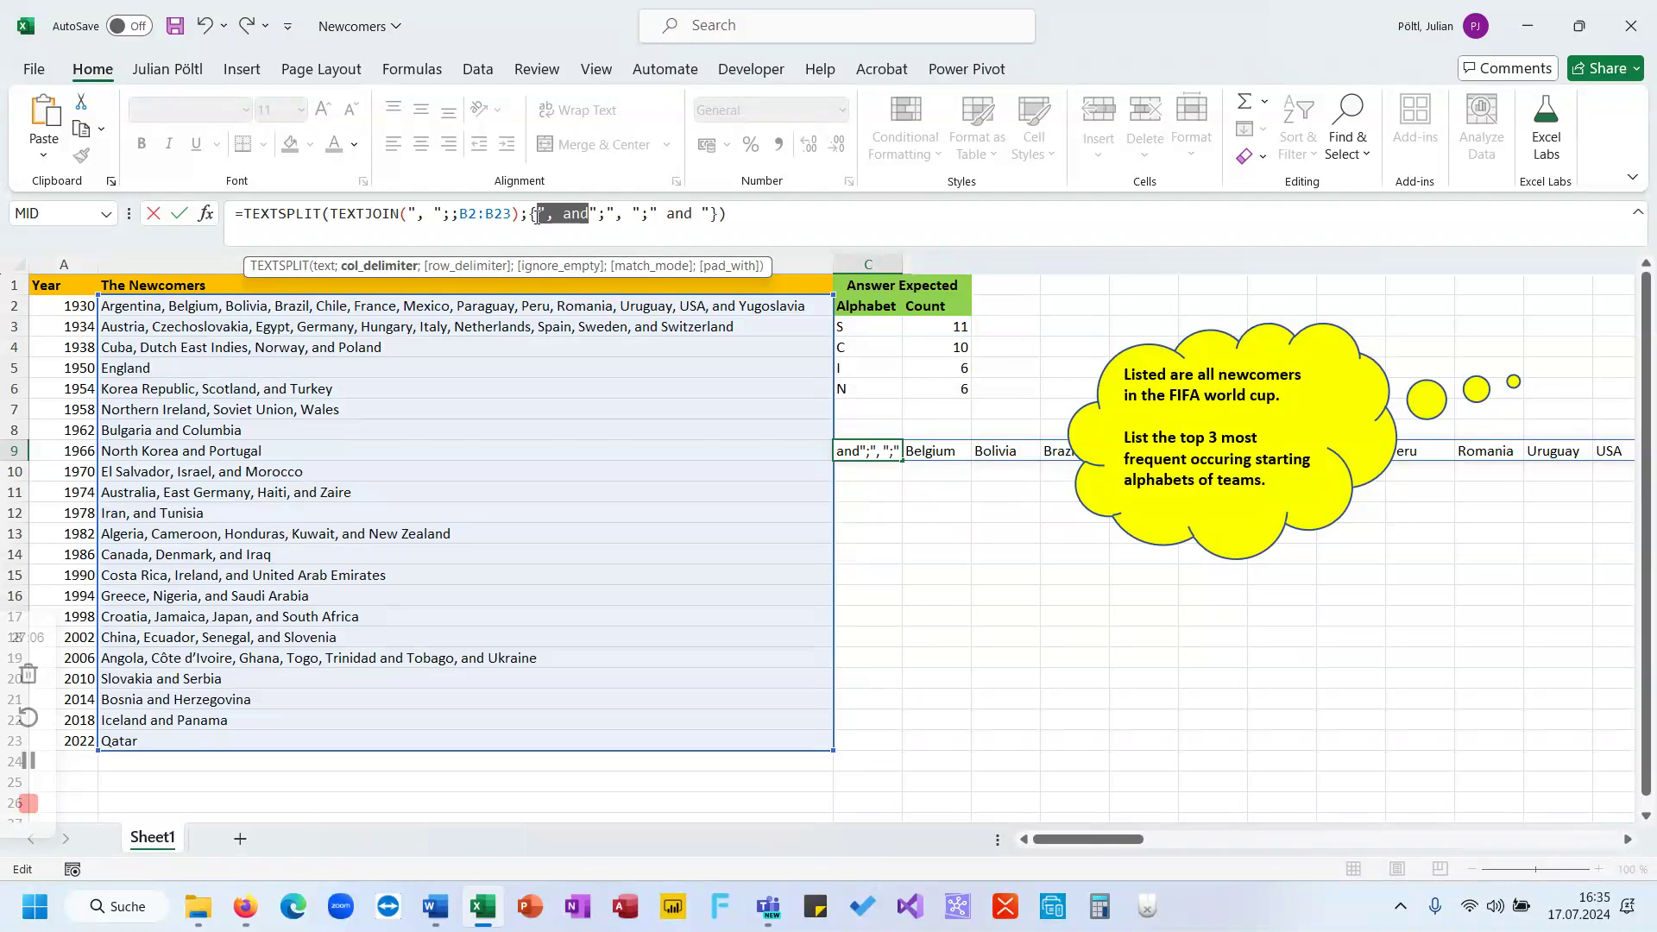
key(BackSpace)
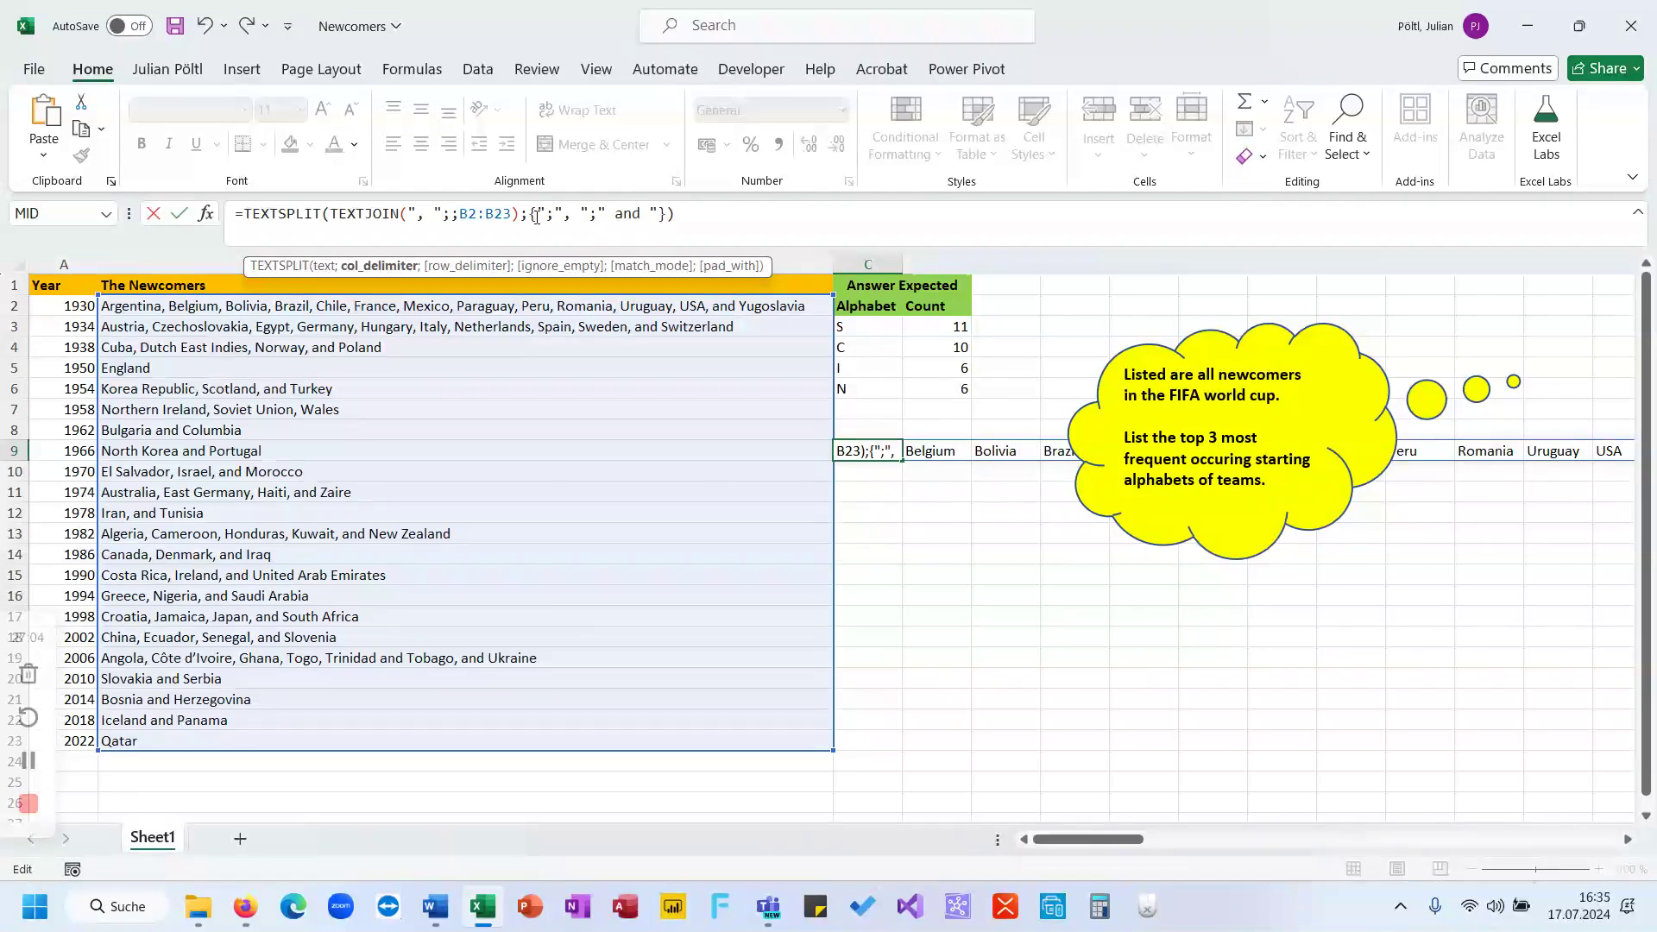
key(Return)
key(Return)
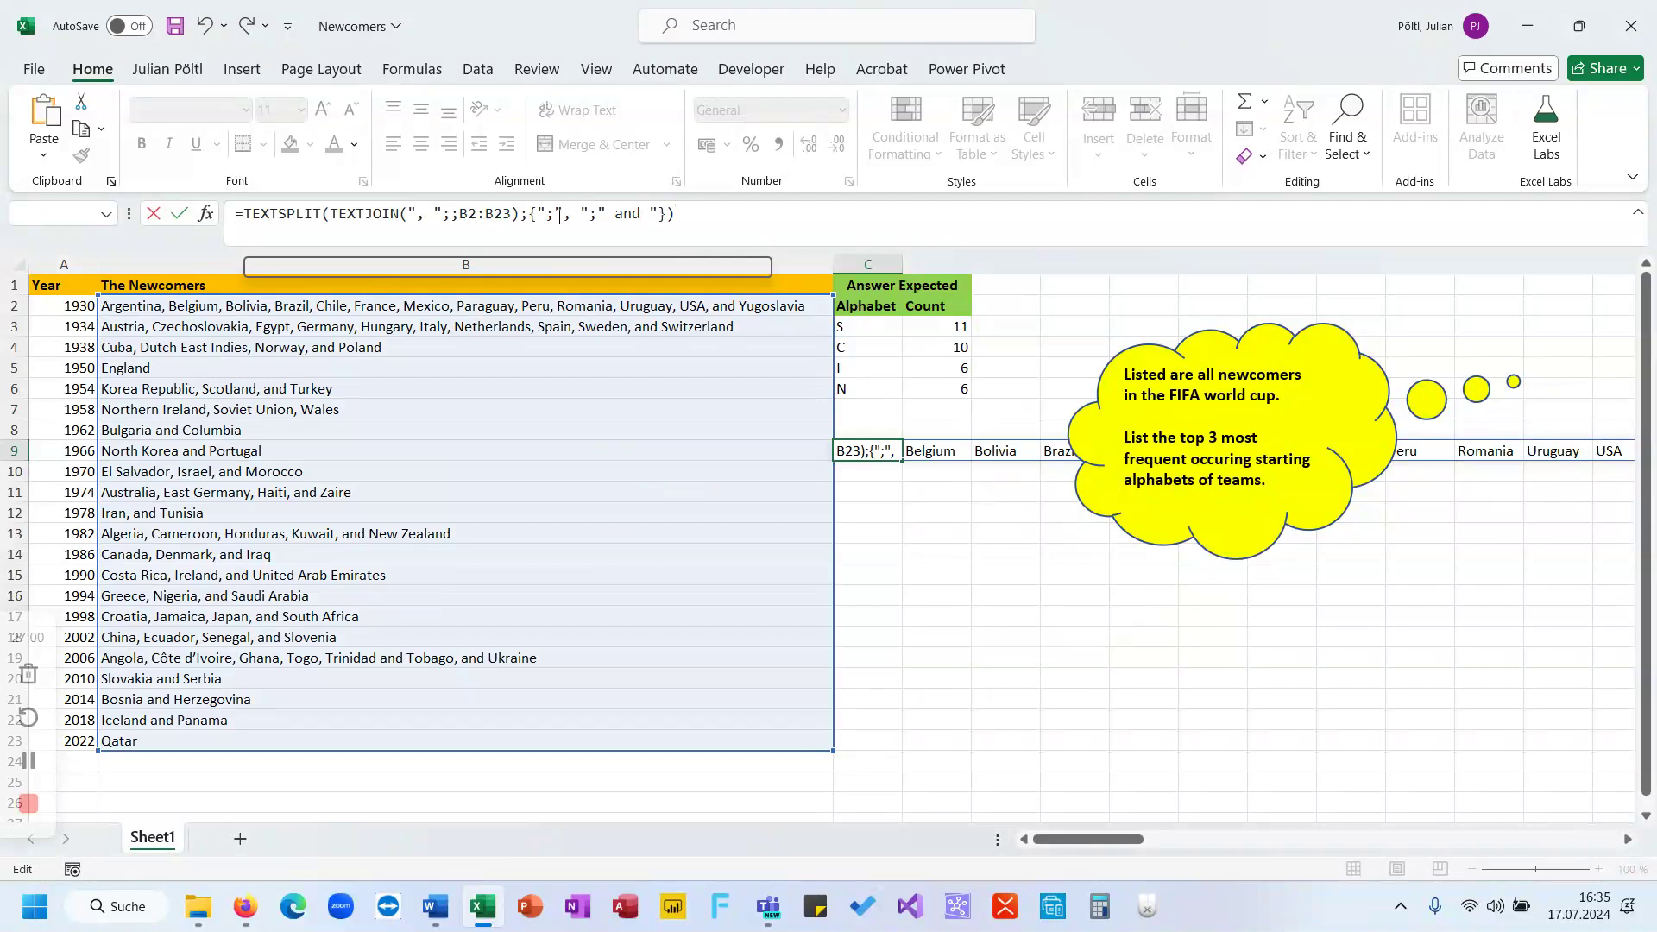
key(BackSpace)
key(BackSpace)
key(Return)
key(Up)
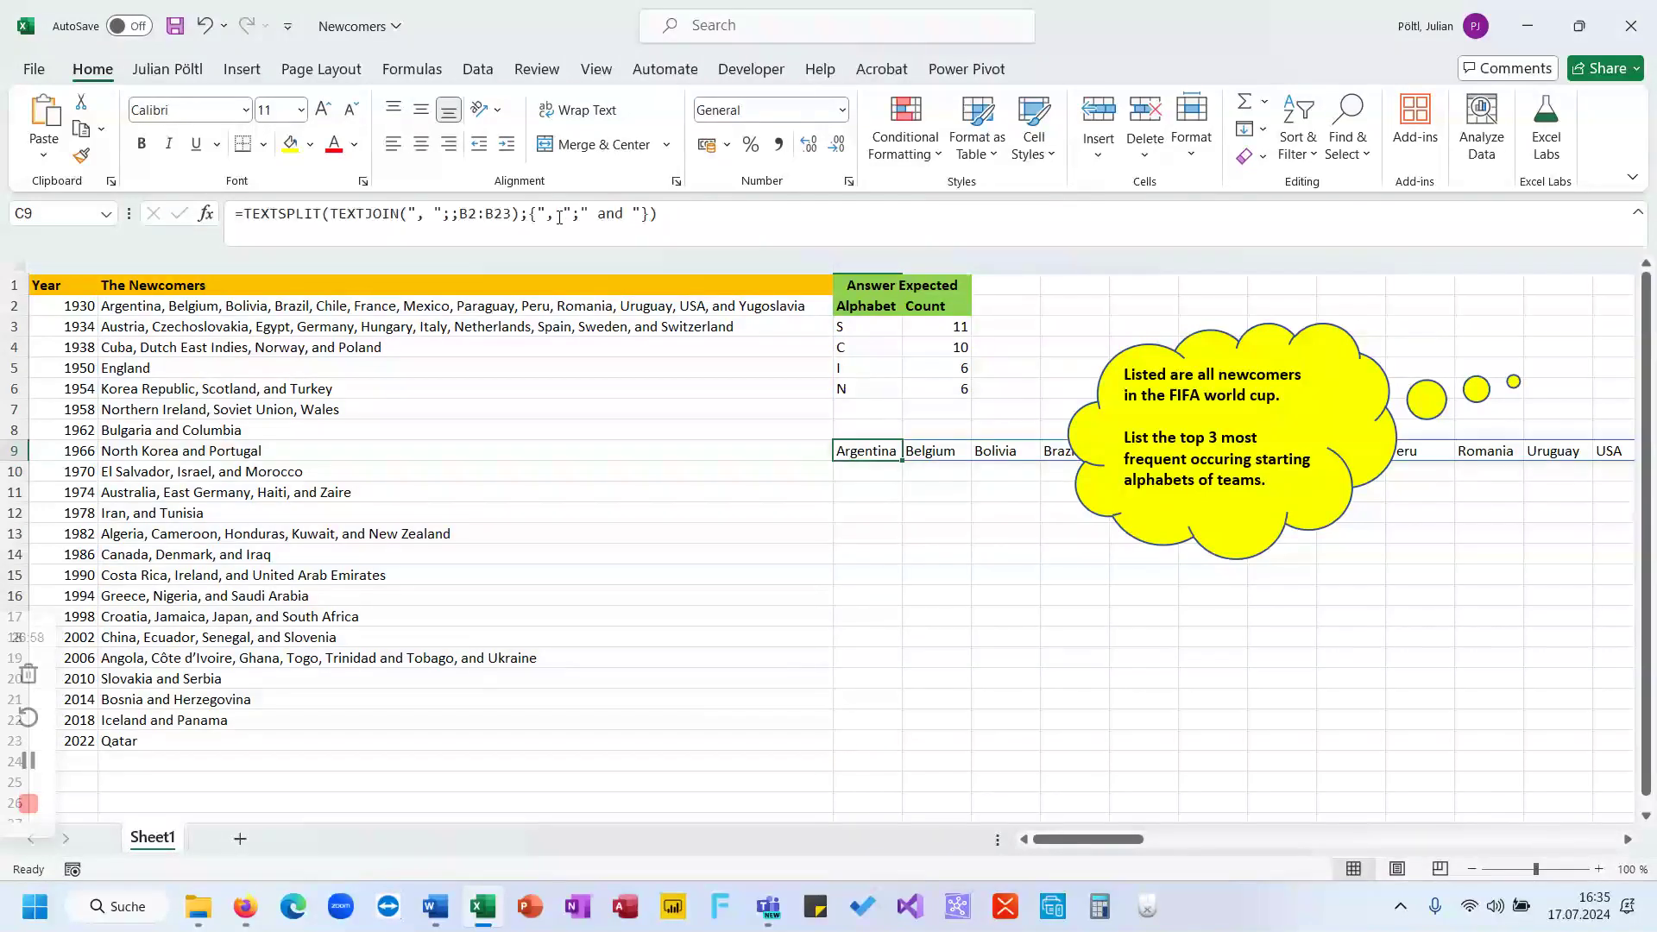
scroll(755, 401, right, 5)
scroll(756, 400, right, 1)
click(876, 447)
scroll(764, 469, left, 5)
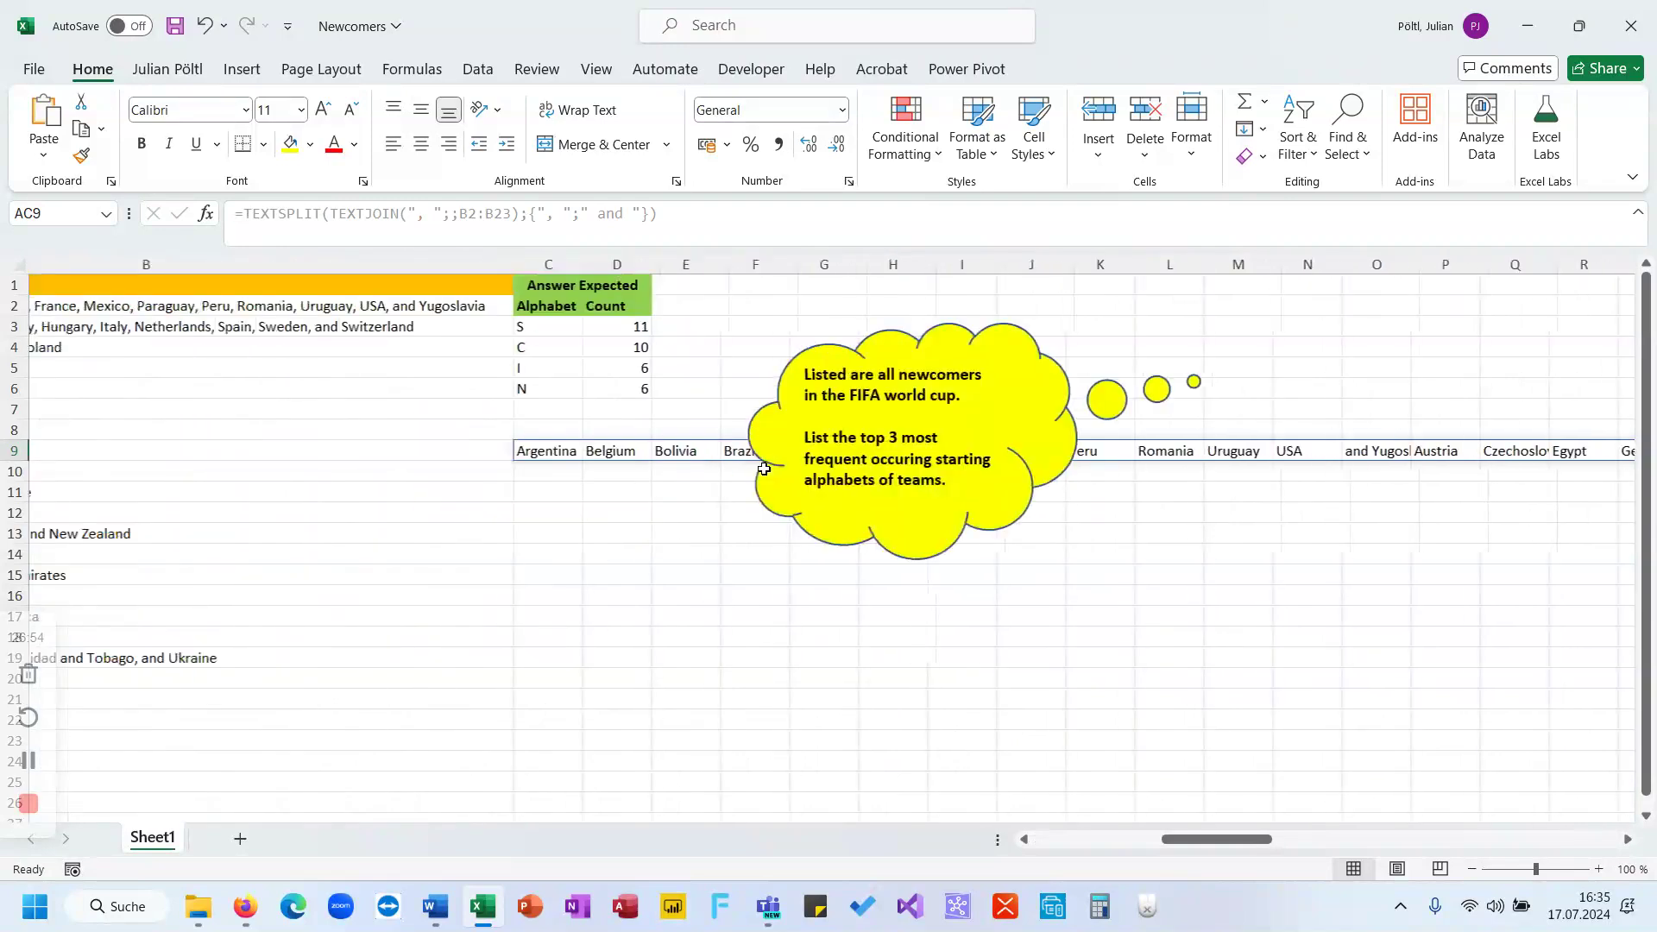
scroll(764, 468, left, 2)
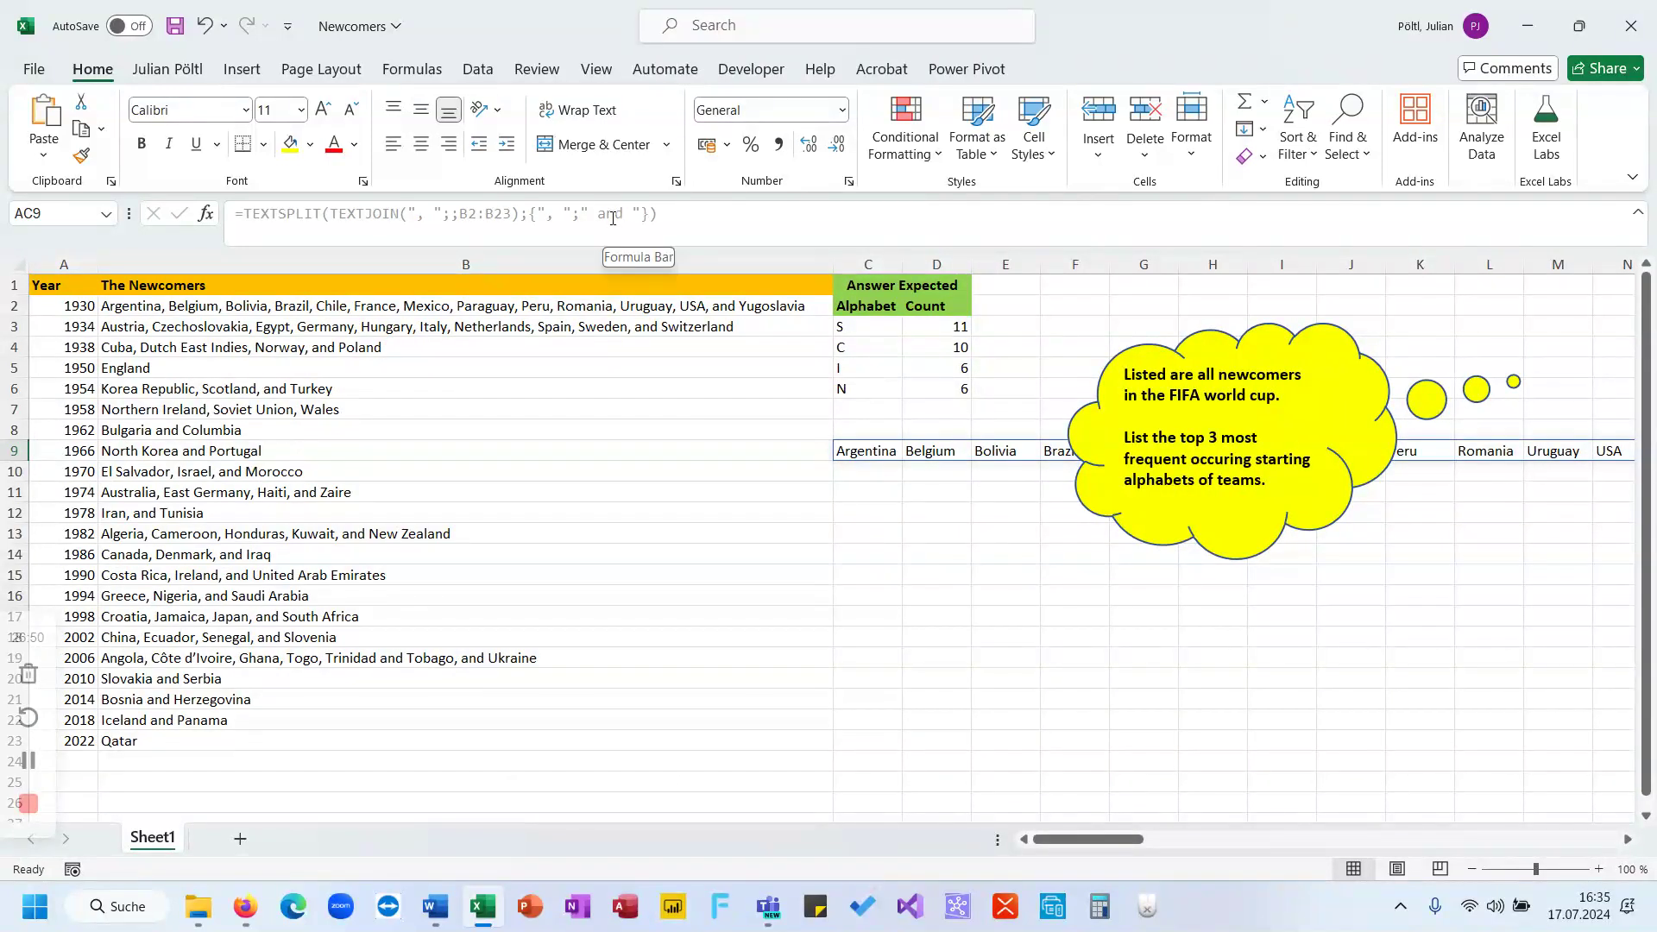
Try "and " in place of " and " as the second TEXTSPLIT delimiter in C9 and check the last split names in row 9.
click(856, 451)
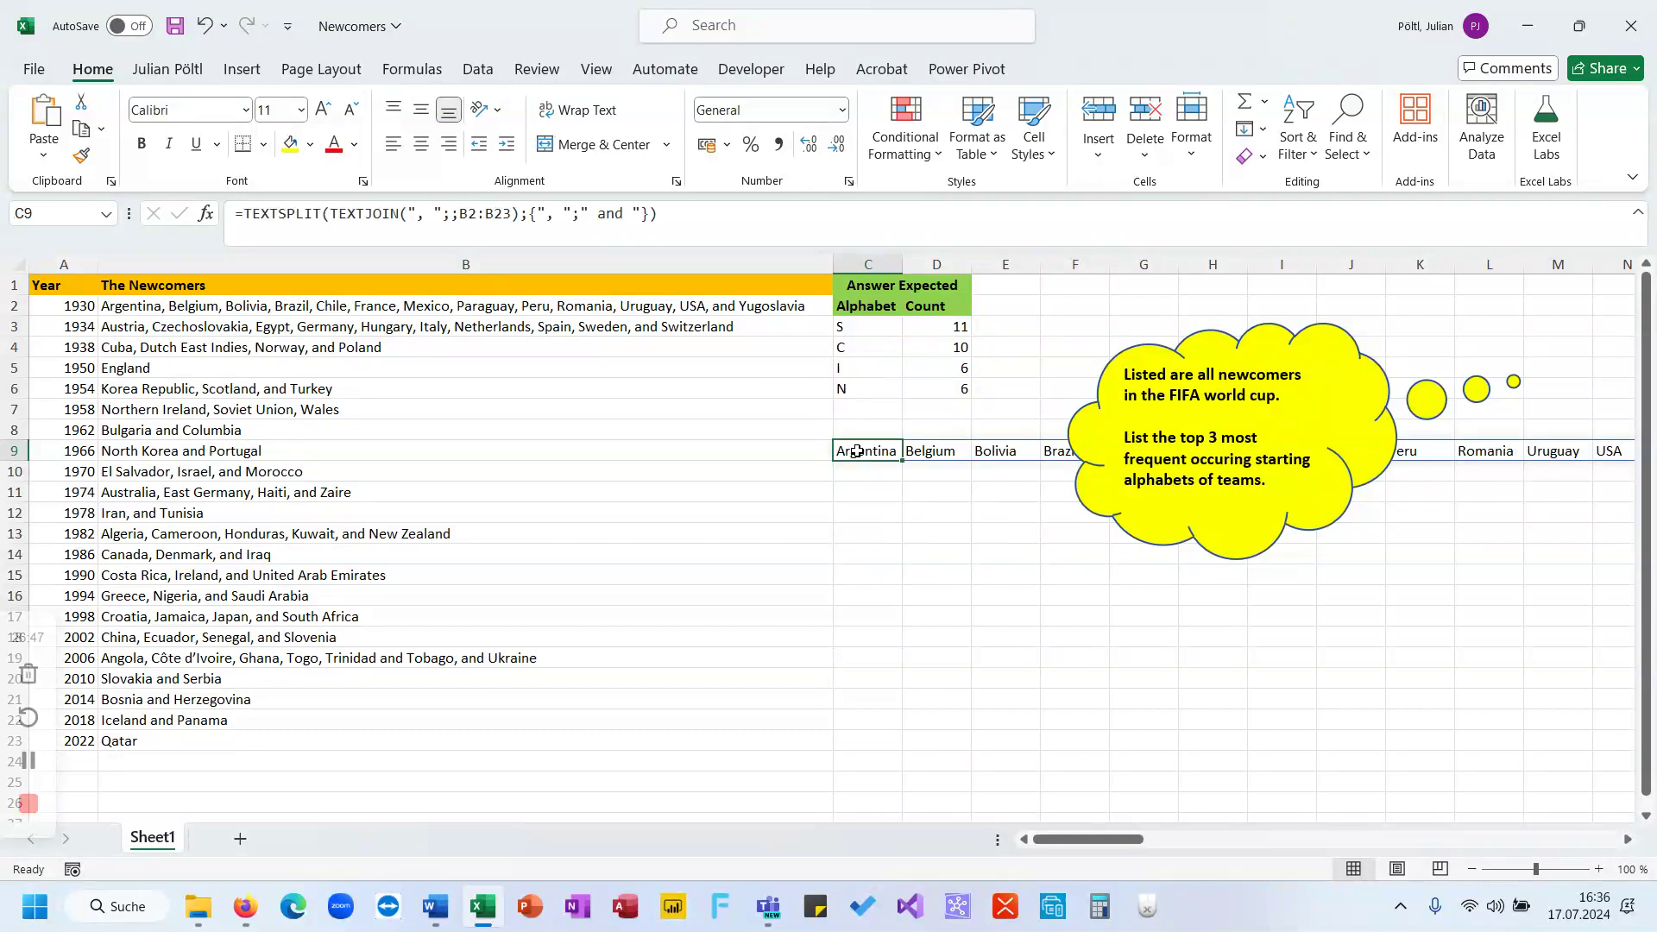
click(601, 215)
key(BackSpace)
key(Return)
key(Up)
key(ctrl+Right)
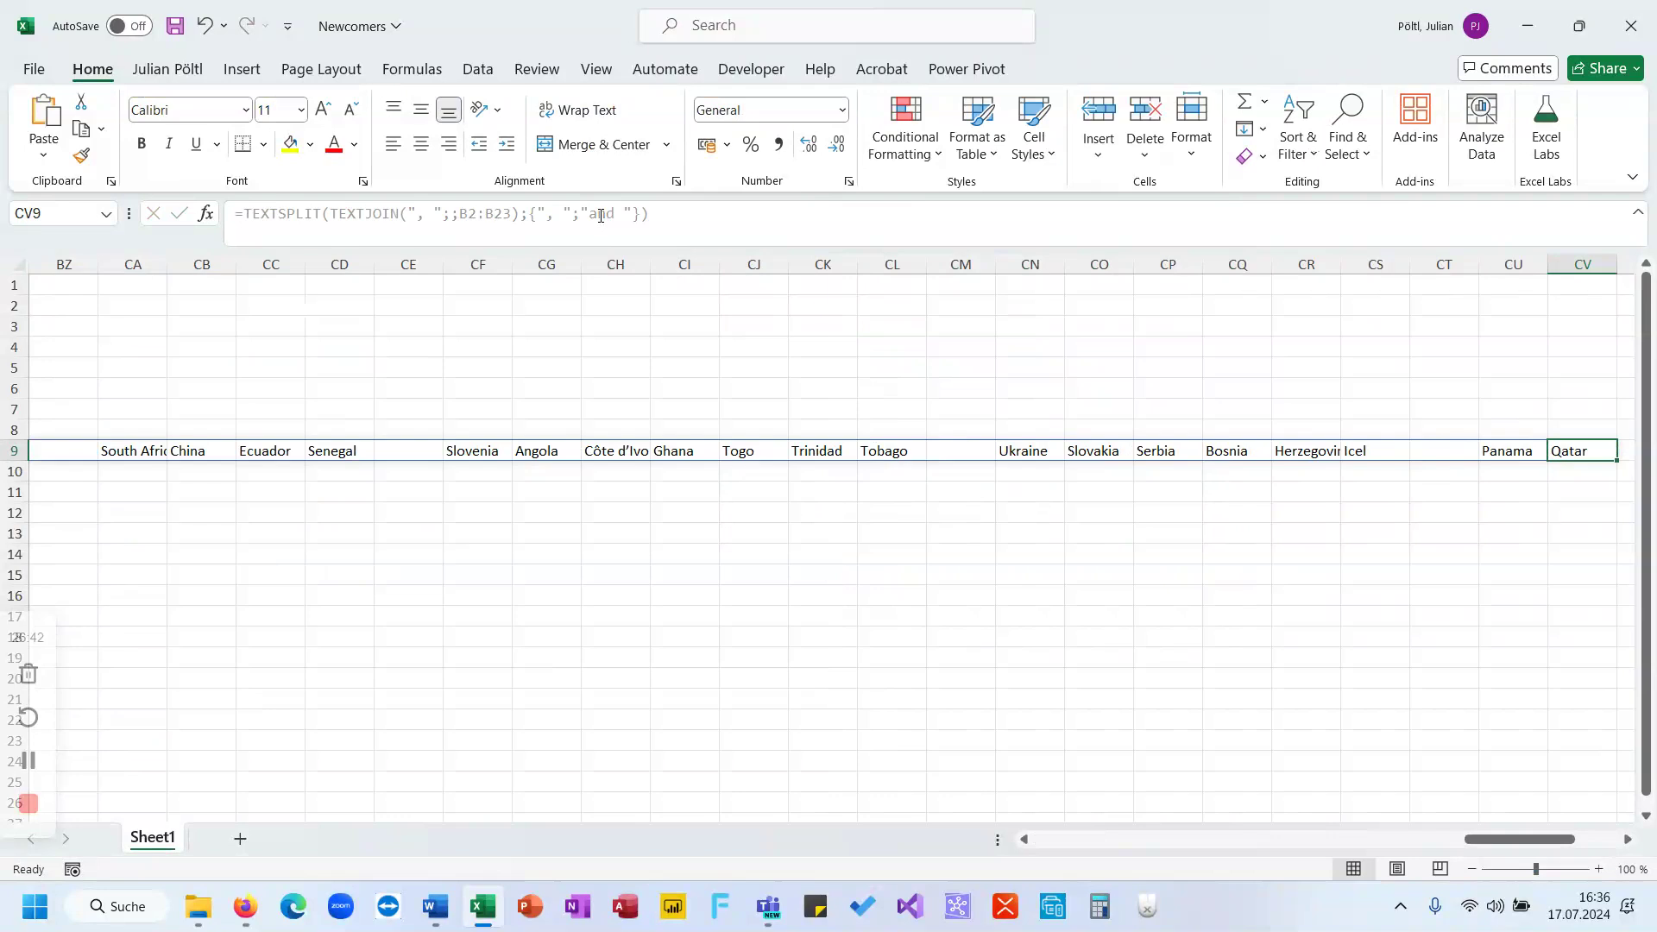
key(ctrl+Left)
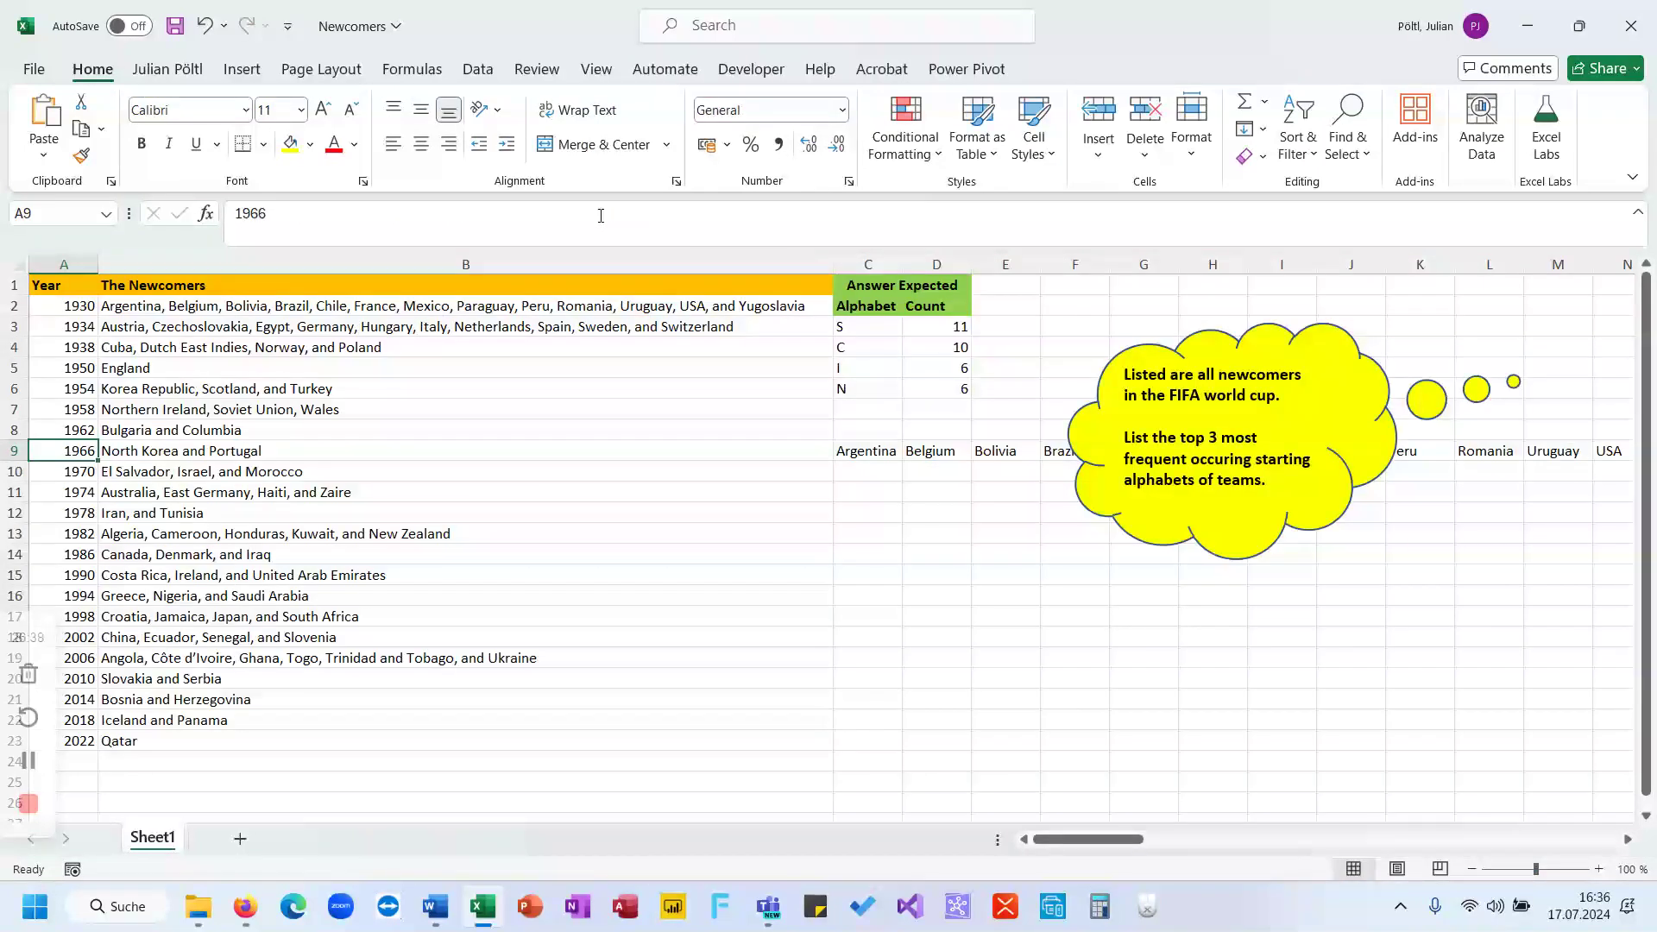
key(ctrl+Right)
key(ctrl+Left)
key(ctrl+Left)
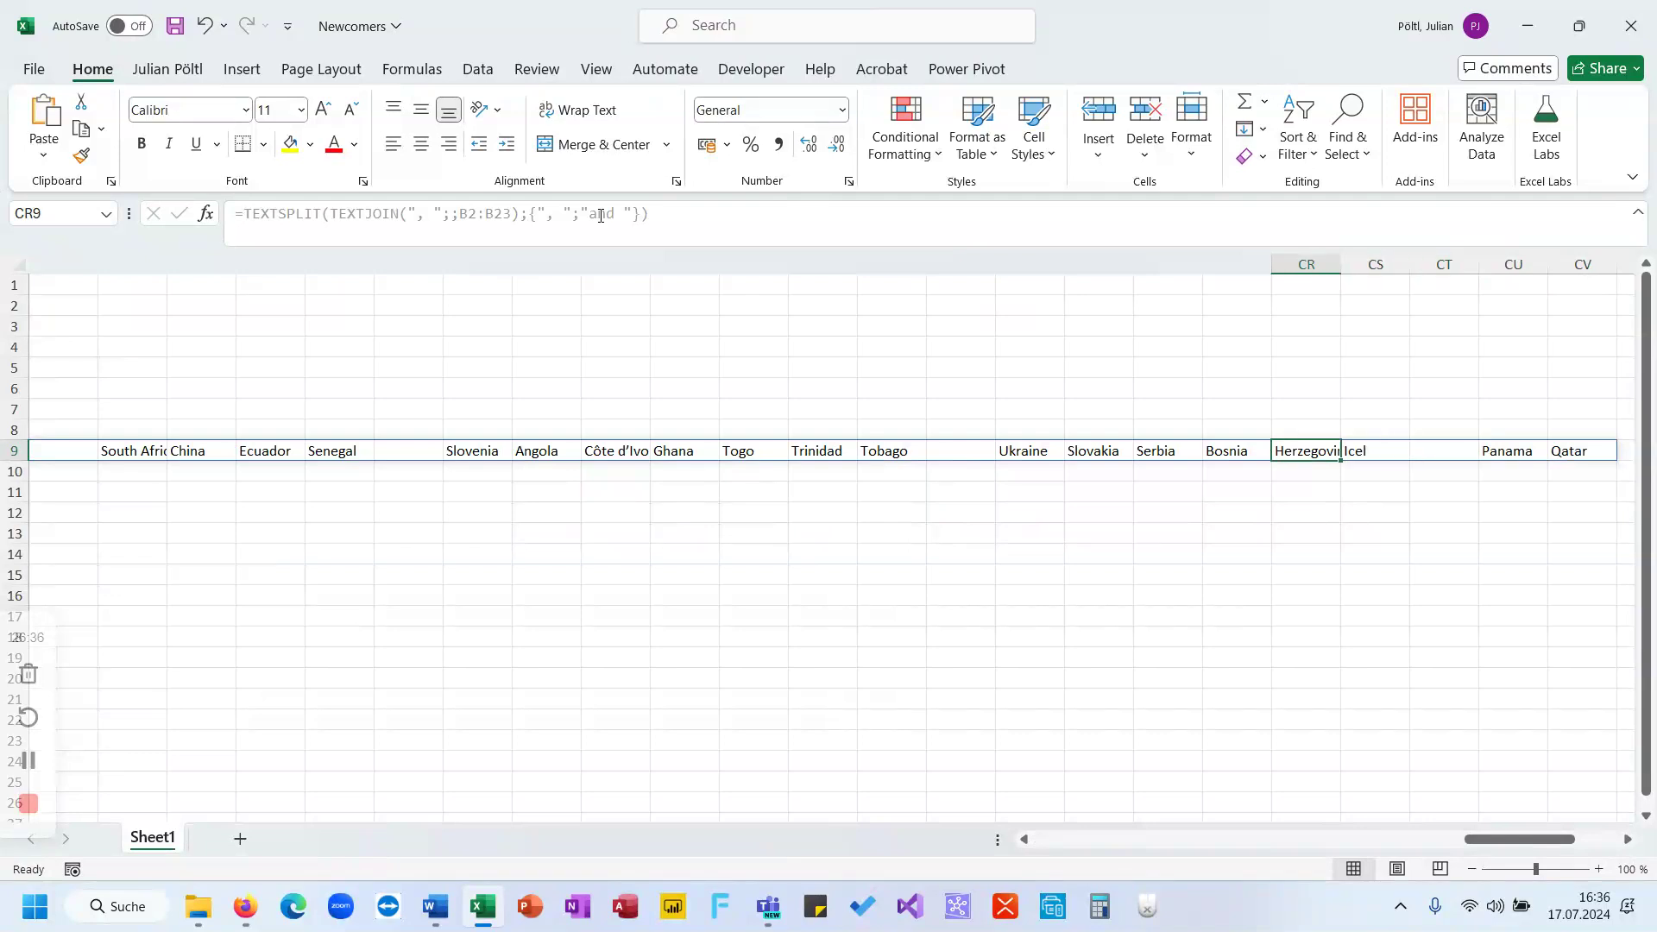
key(Home)
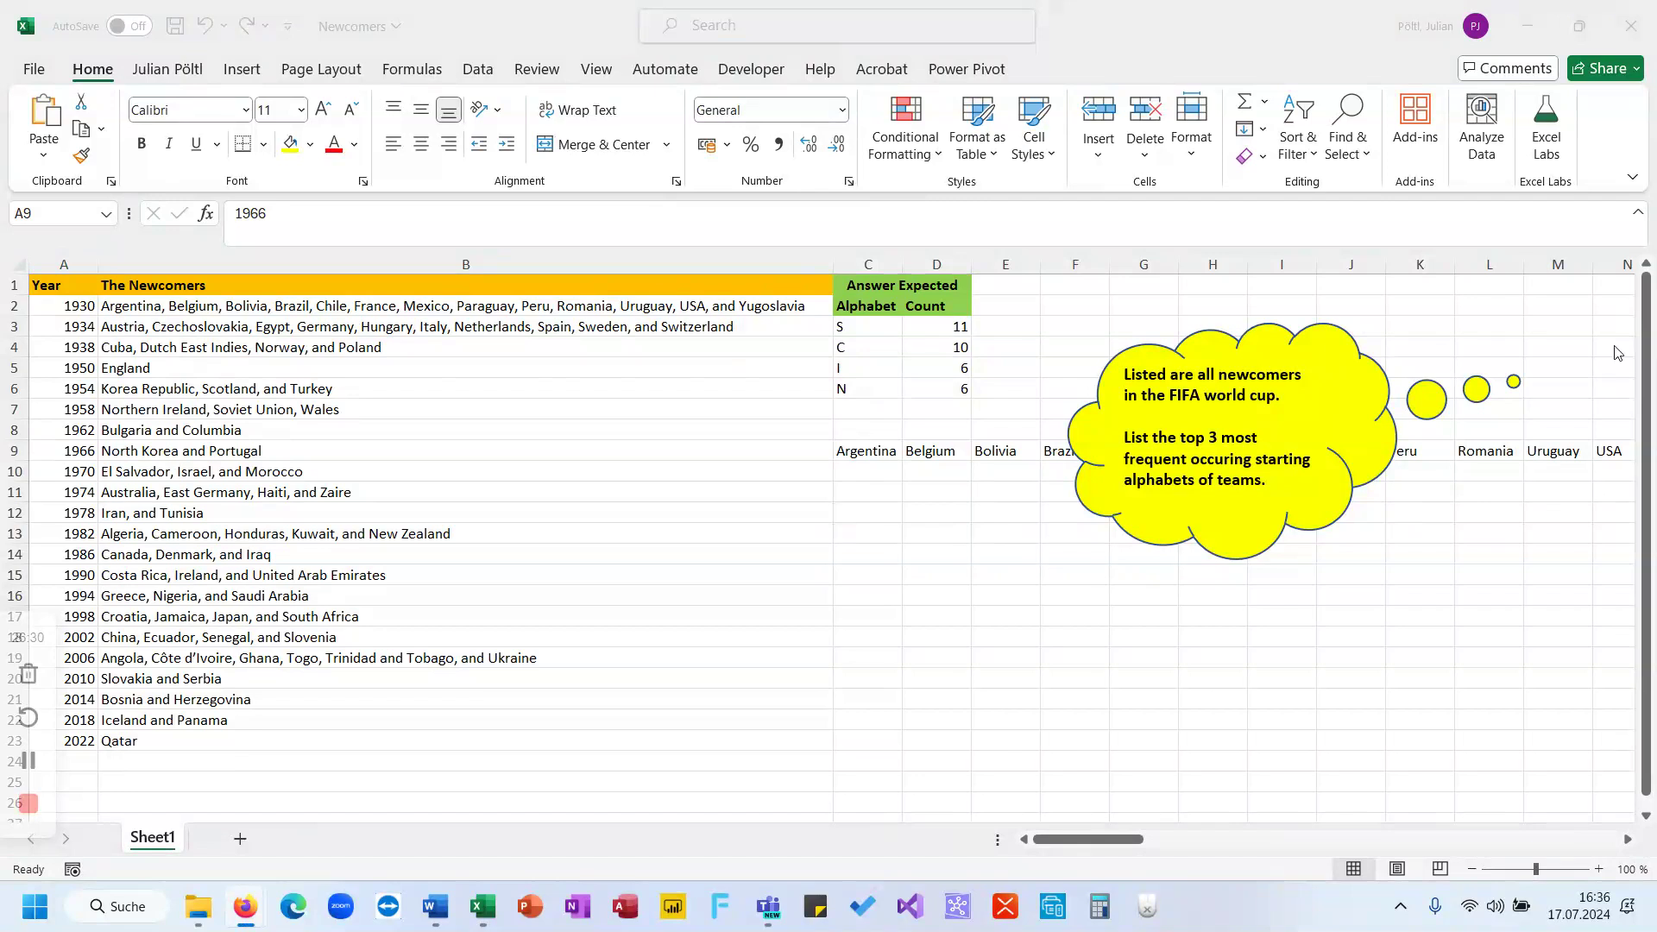
Set the TEXTSPLIT delimiter array in C9 to {",";" and "} and check the split names through the last column of row 9.
click(889, 446)
click(591, 213)
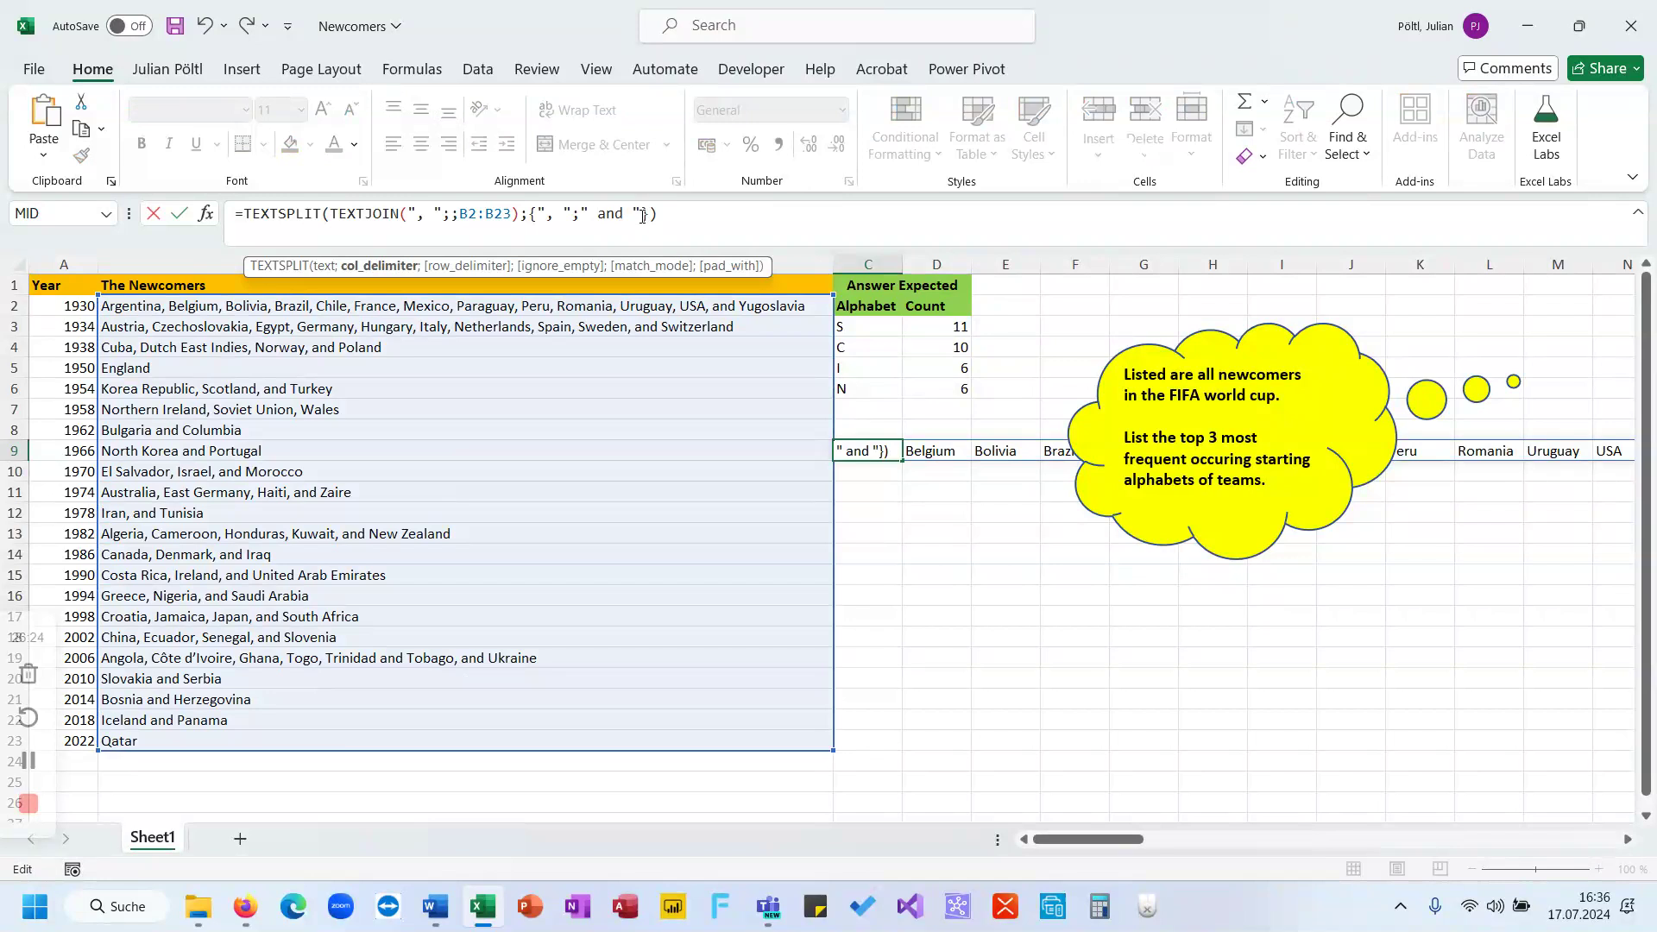
click(566, 212)
key(BackSpace)
key(Return)
key(Up)
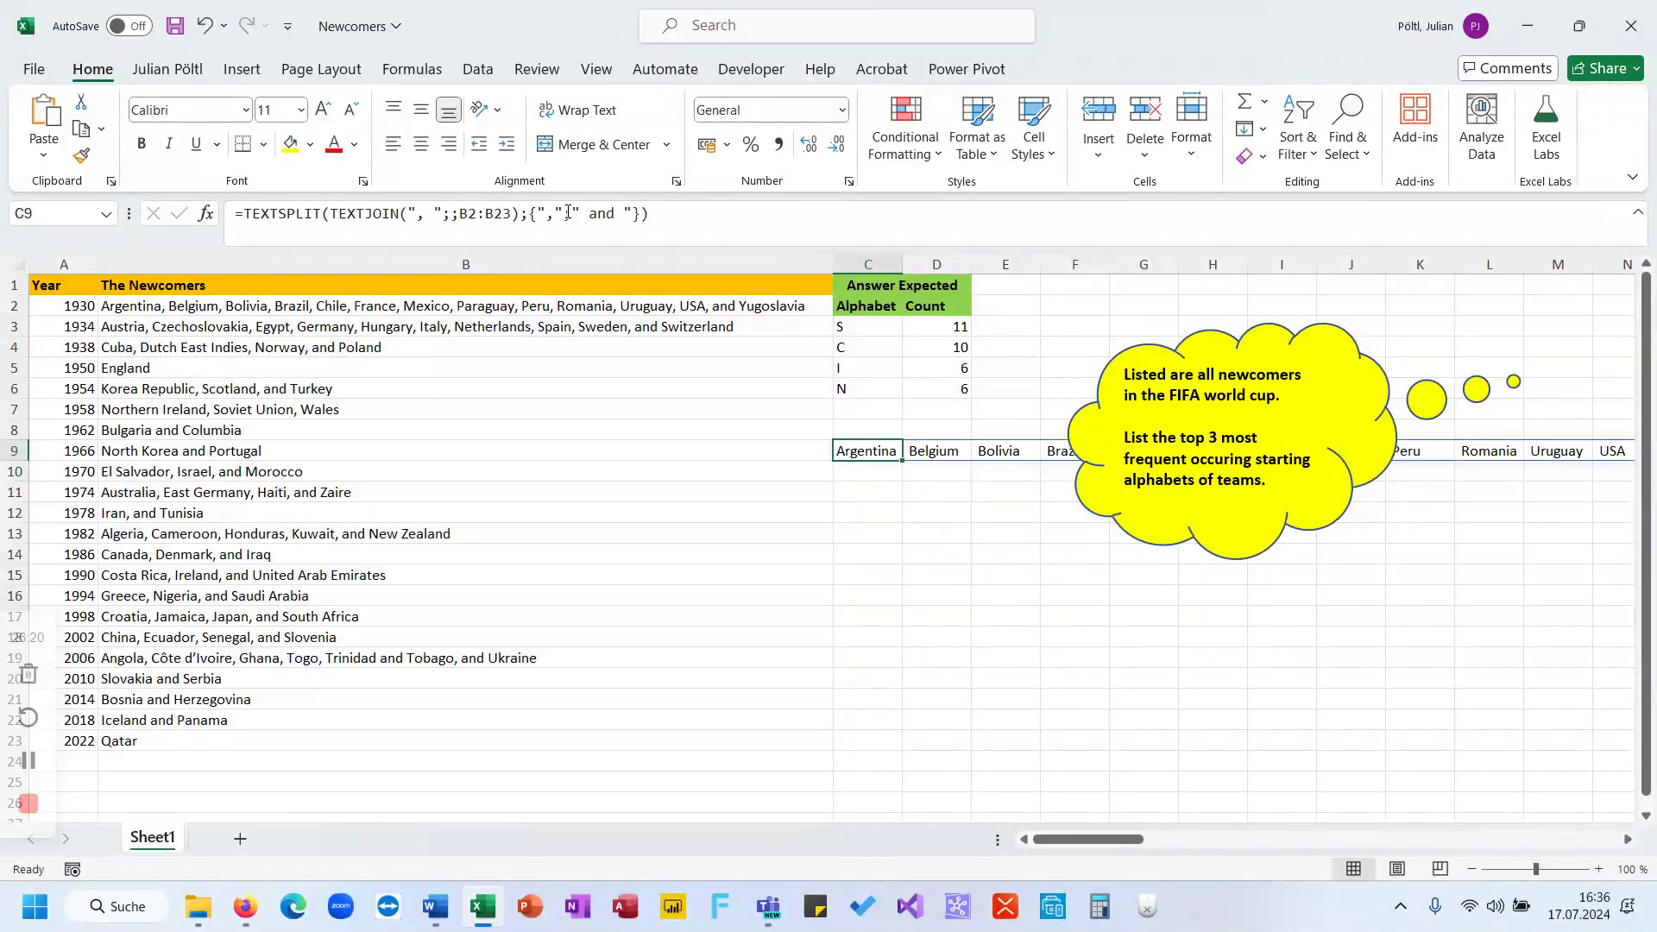
scroll(790, 597, right, 5)
scroll(791, 599, right, 5)
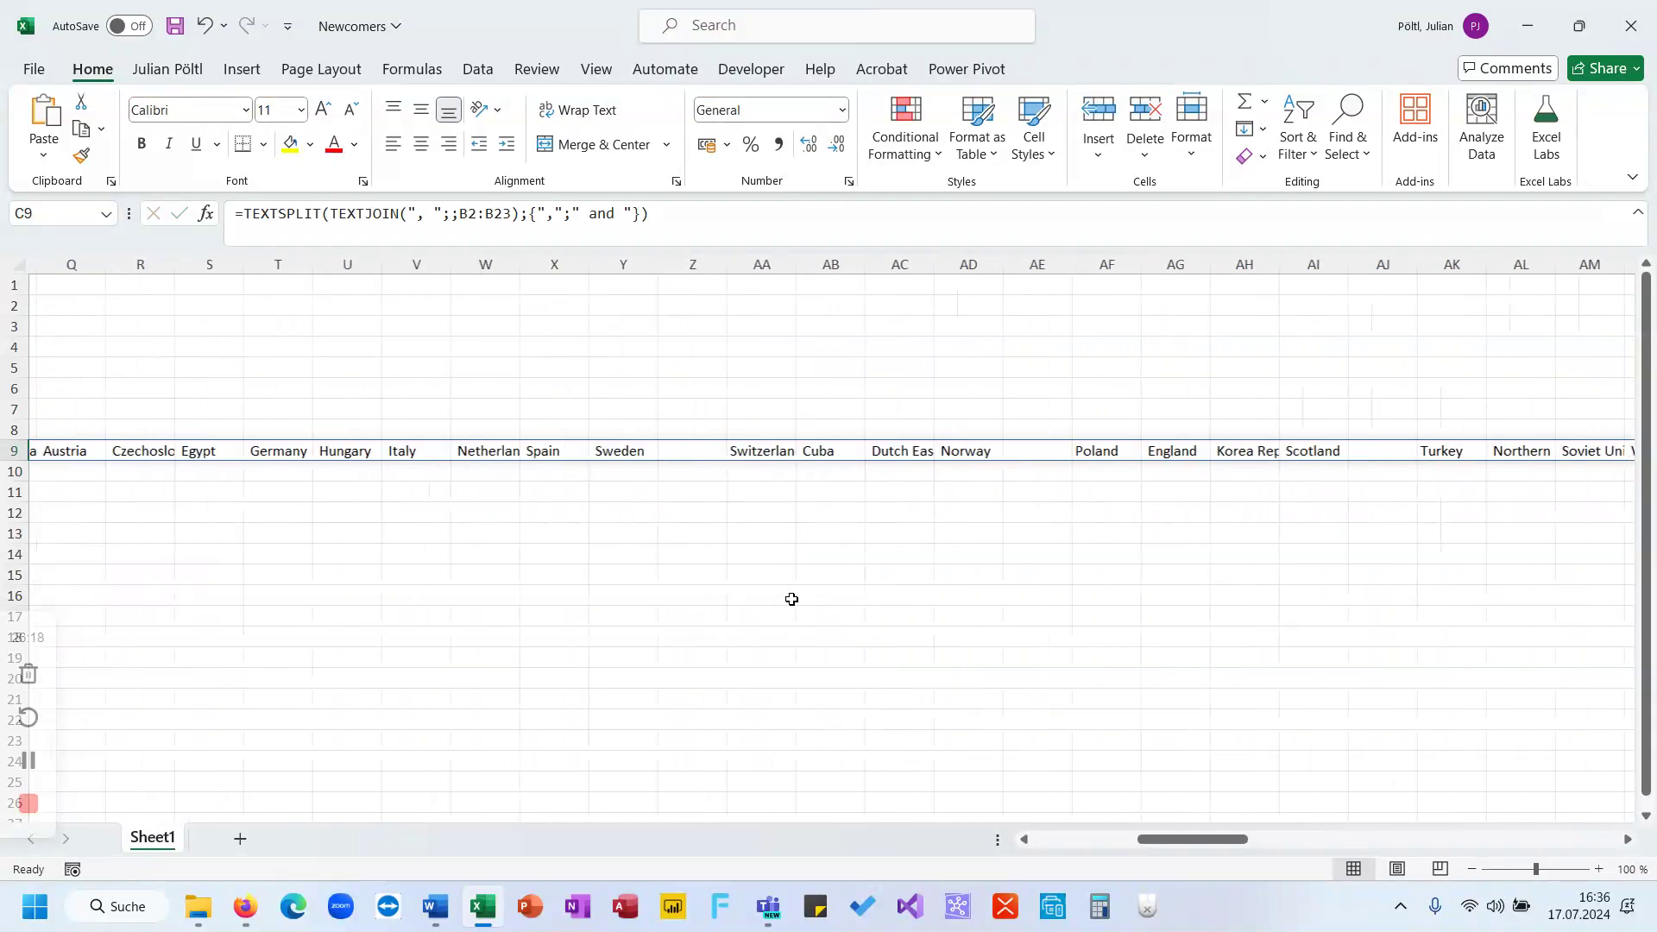
key(ctrl+Right)
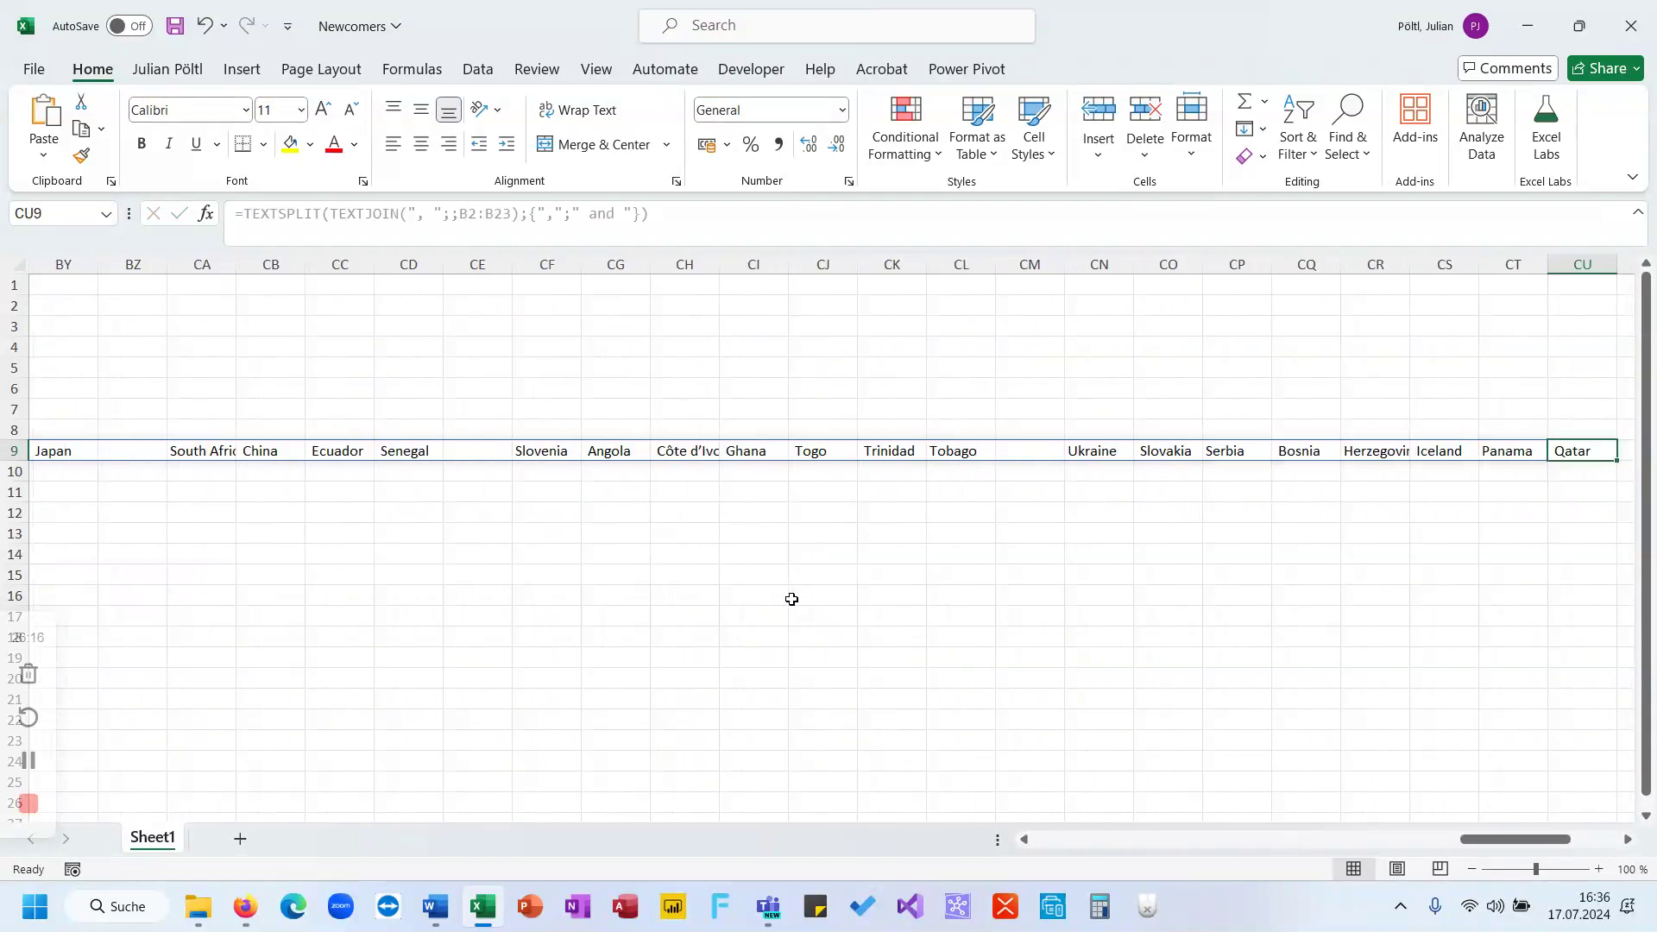
key(Left)
key(Left)
key(Left)
key(Home)
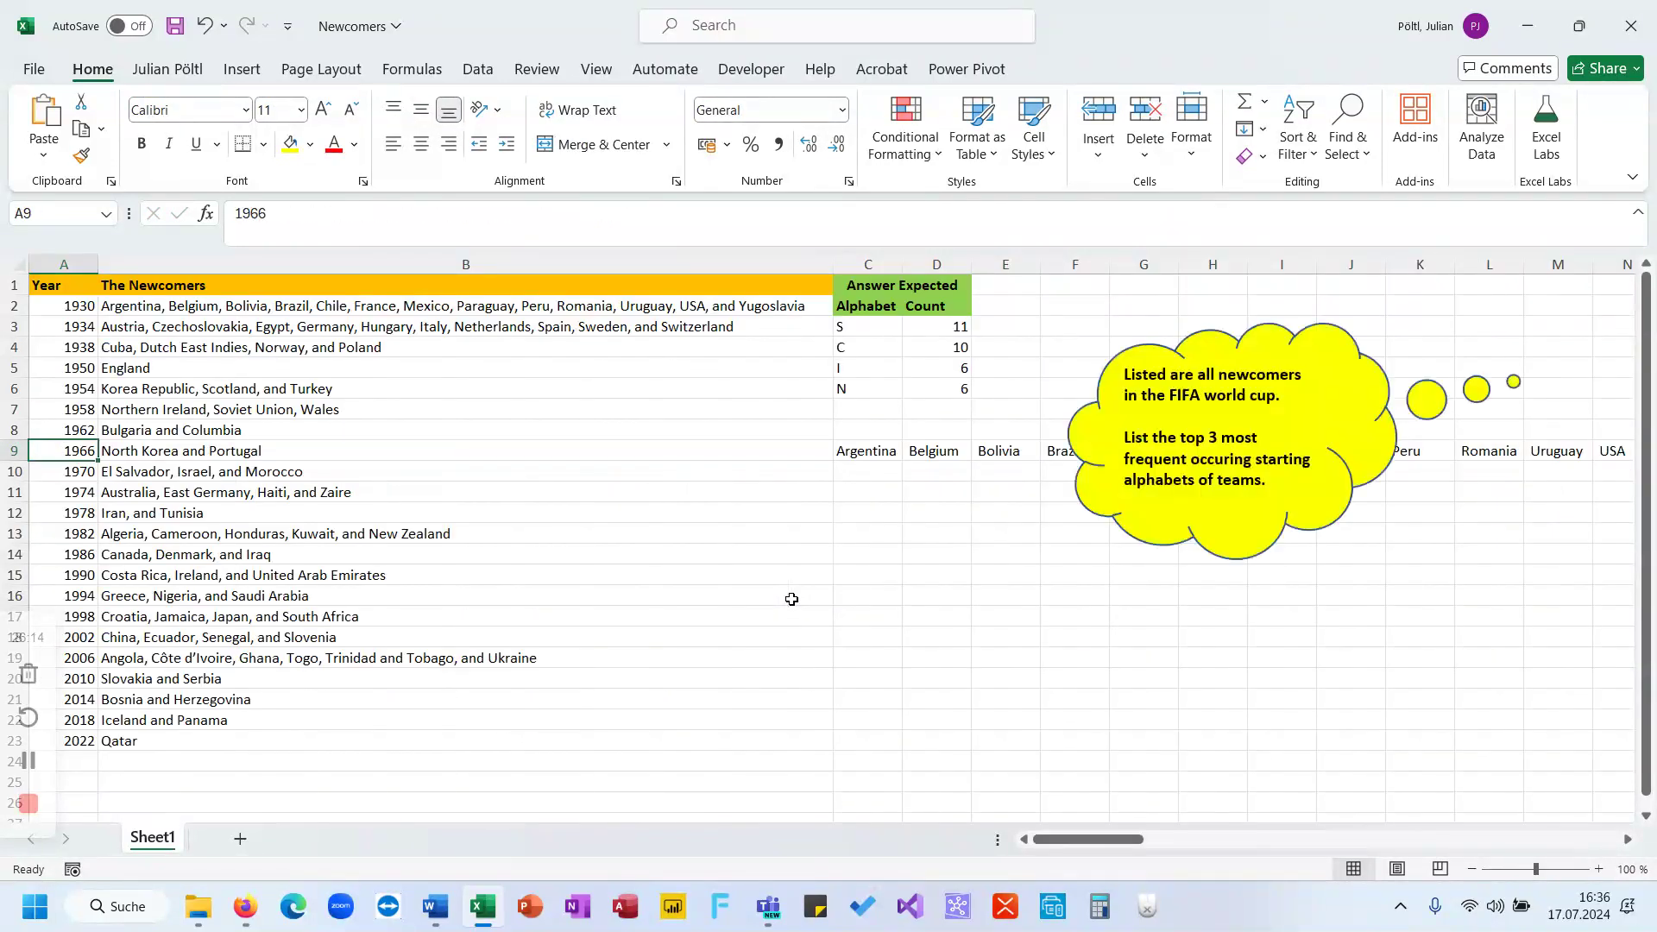
Wrap the TEXTSPLIT formula in C9 in TRIM.
click(840, 457)
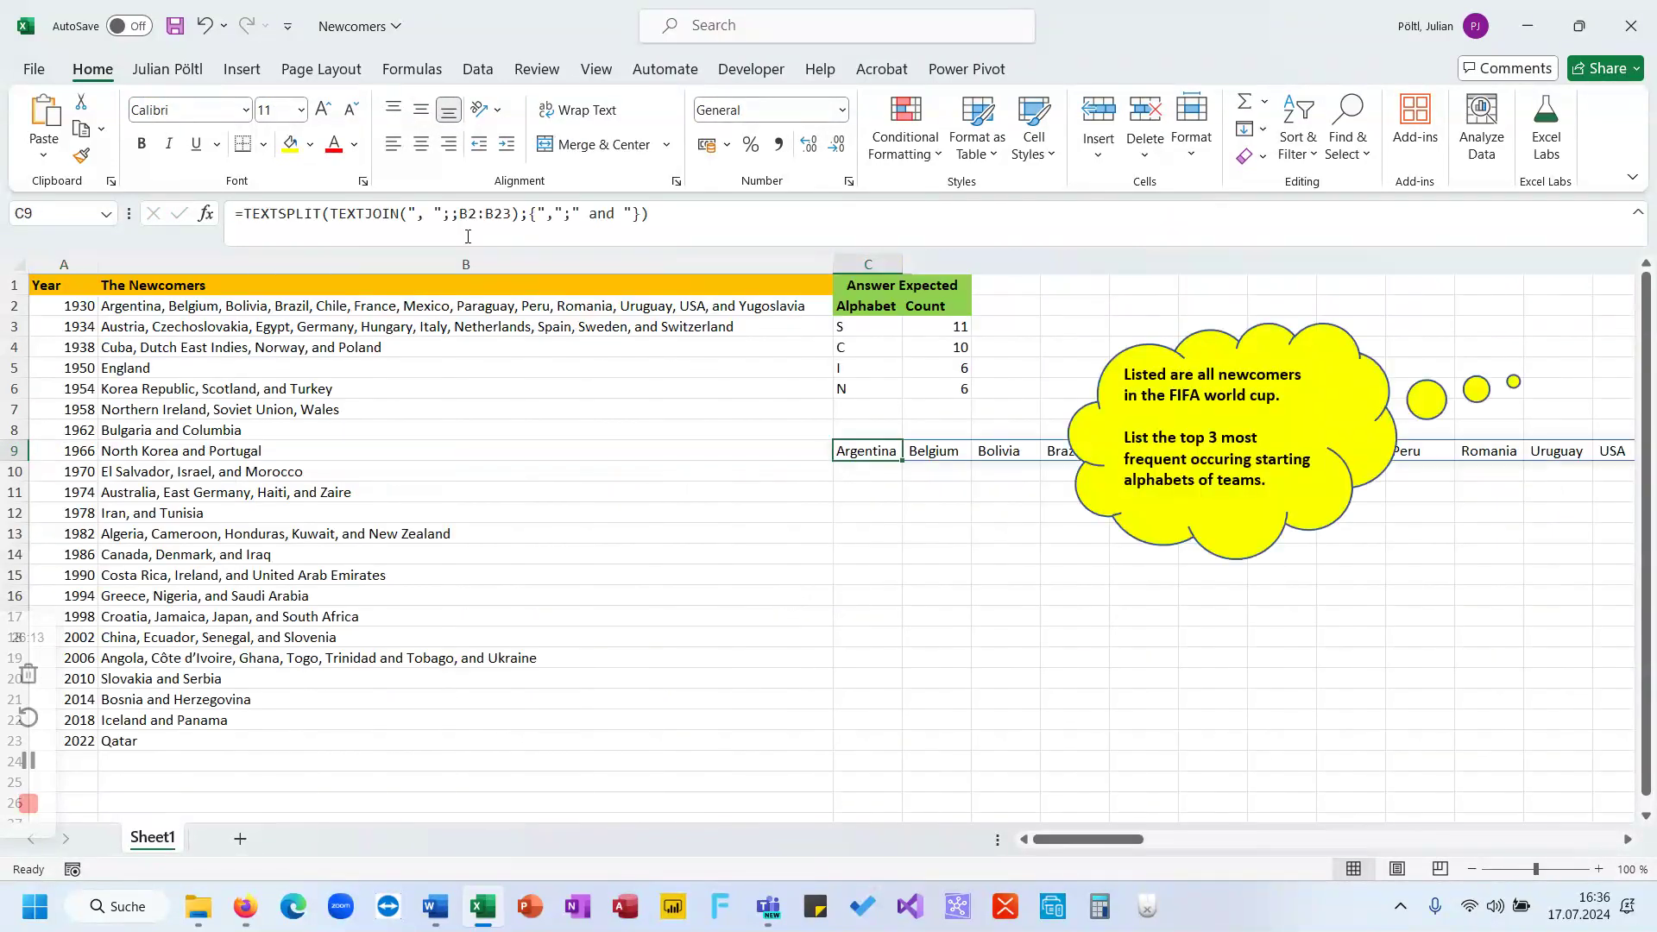
click(244, 214)
text(trim()
key(End)
text())
key(Return)
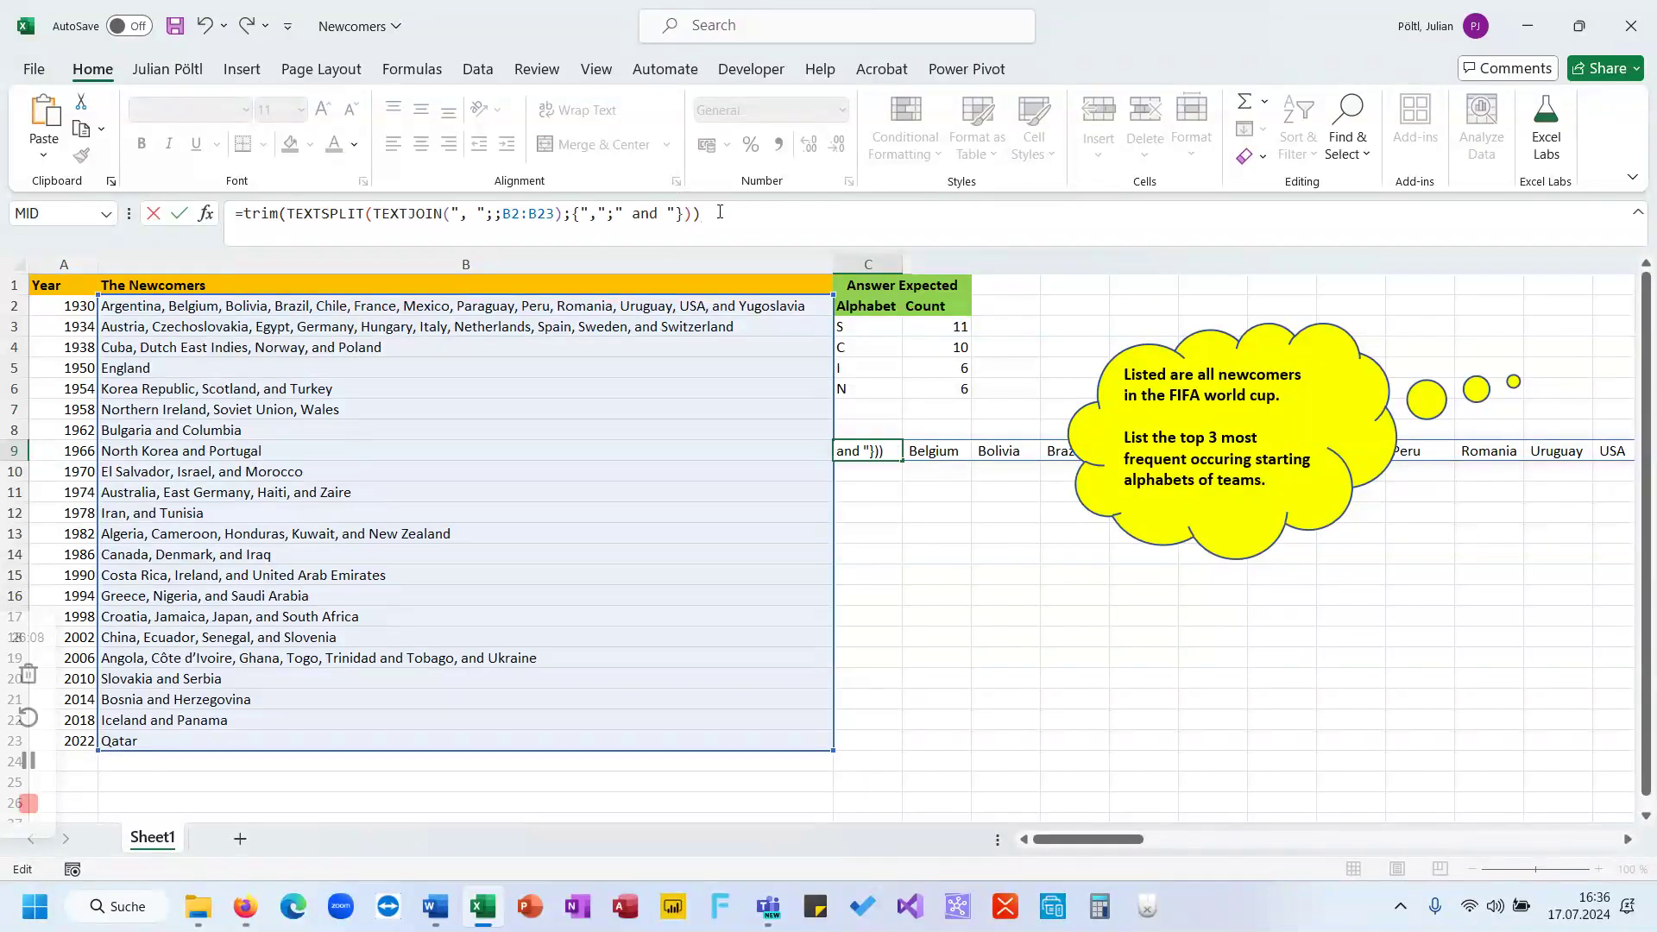
key(Up)
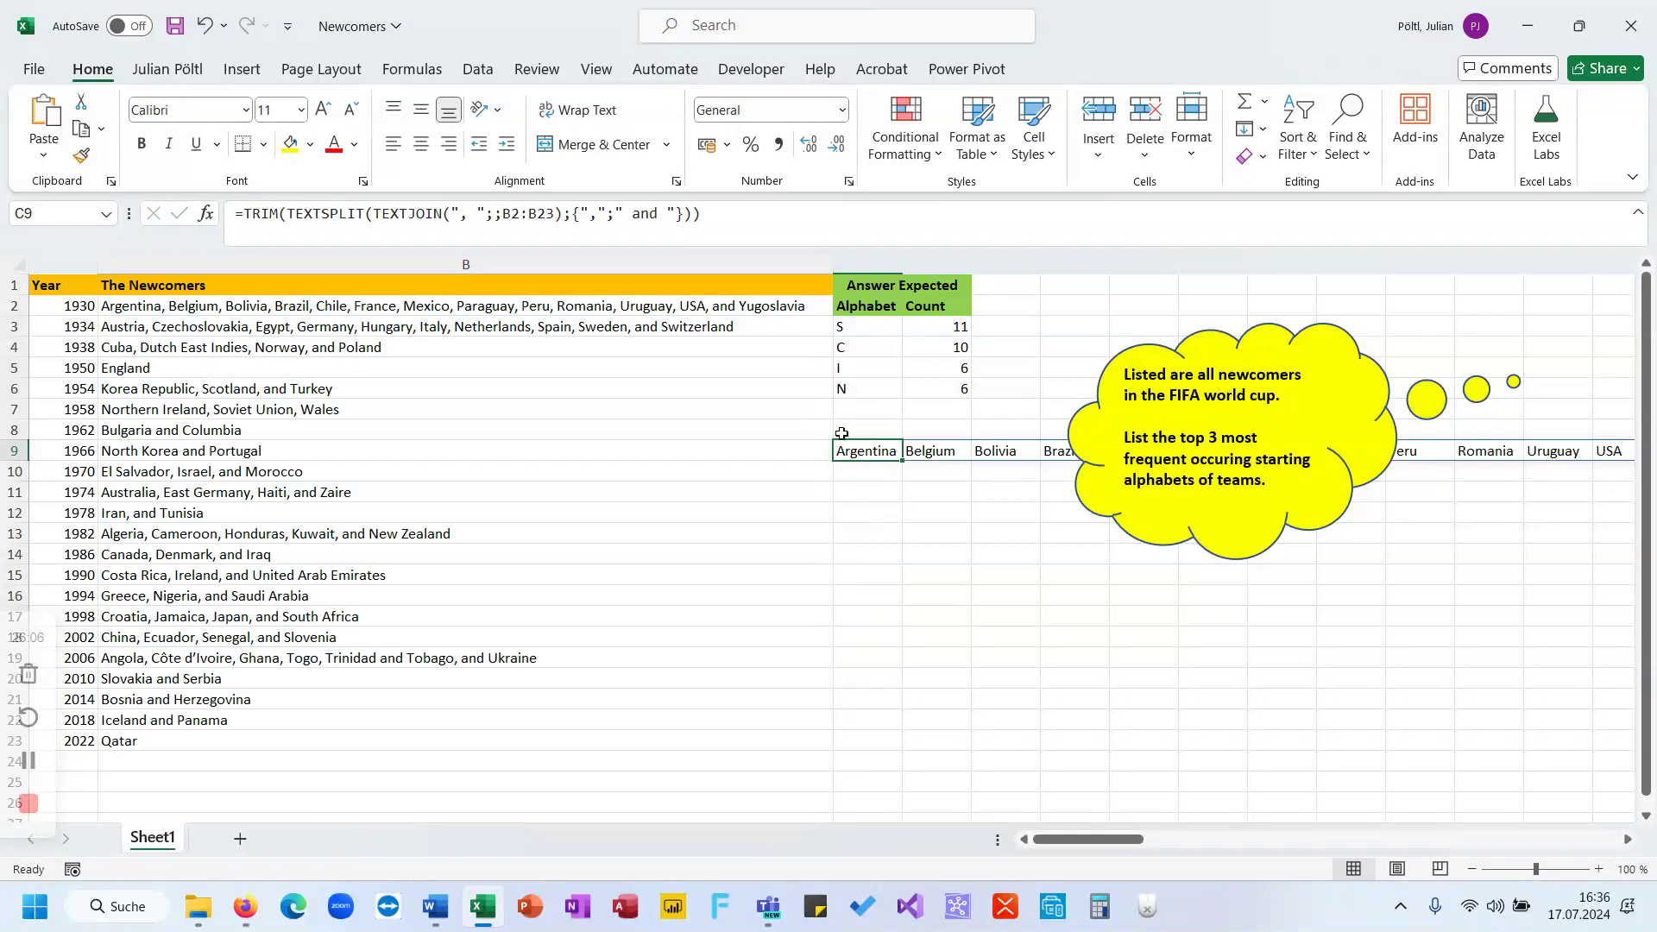
Wrap the TRIM formula in C9 in LEFT with 1 character and check the result along row 9.
click(249, 217)
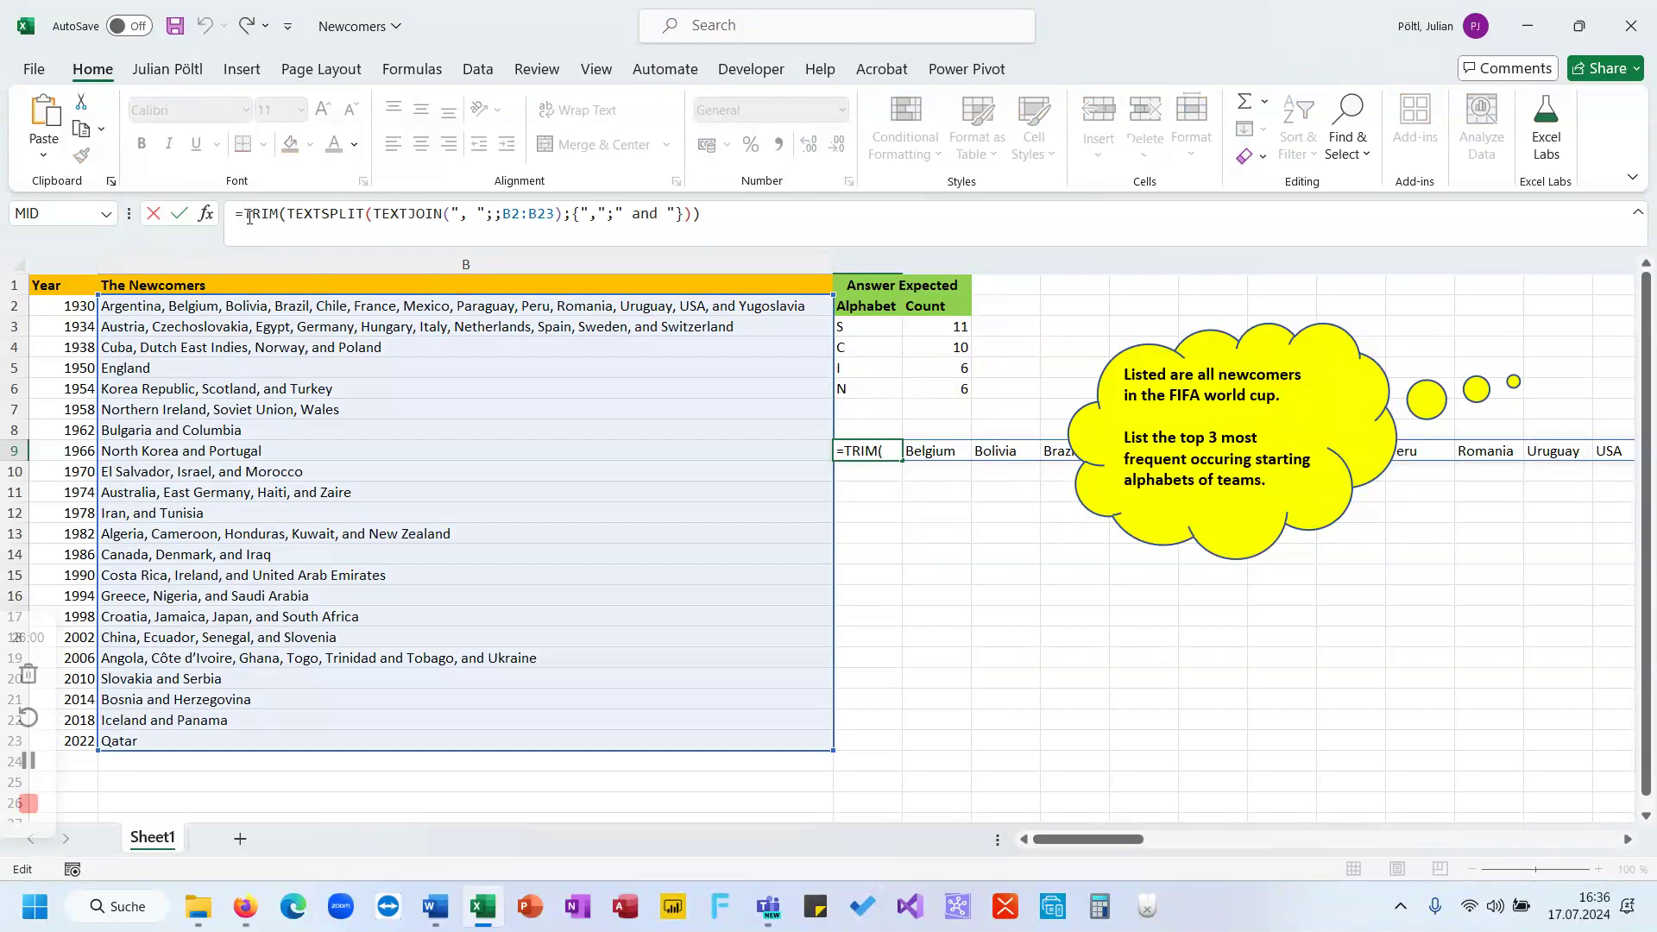
text(left()
click(761, 218)
text(;1)
key(Return)
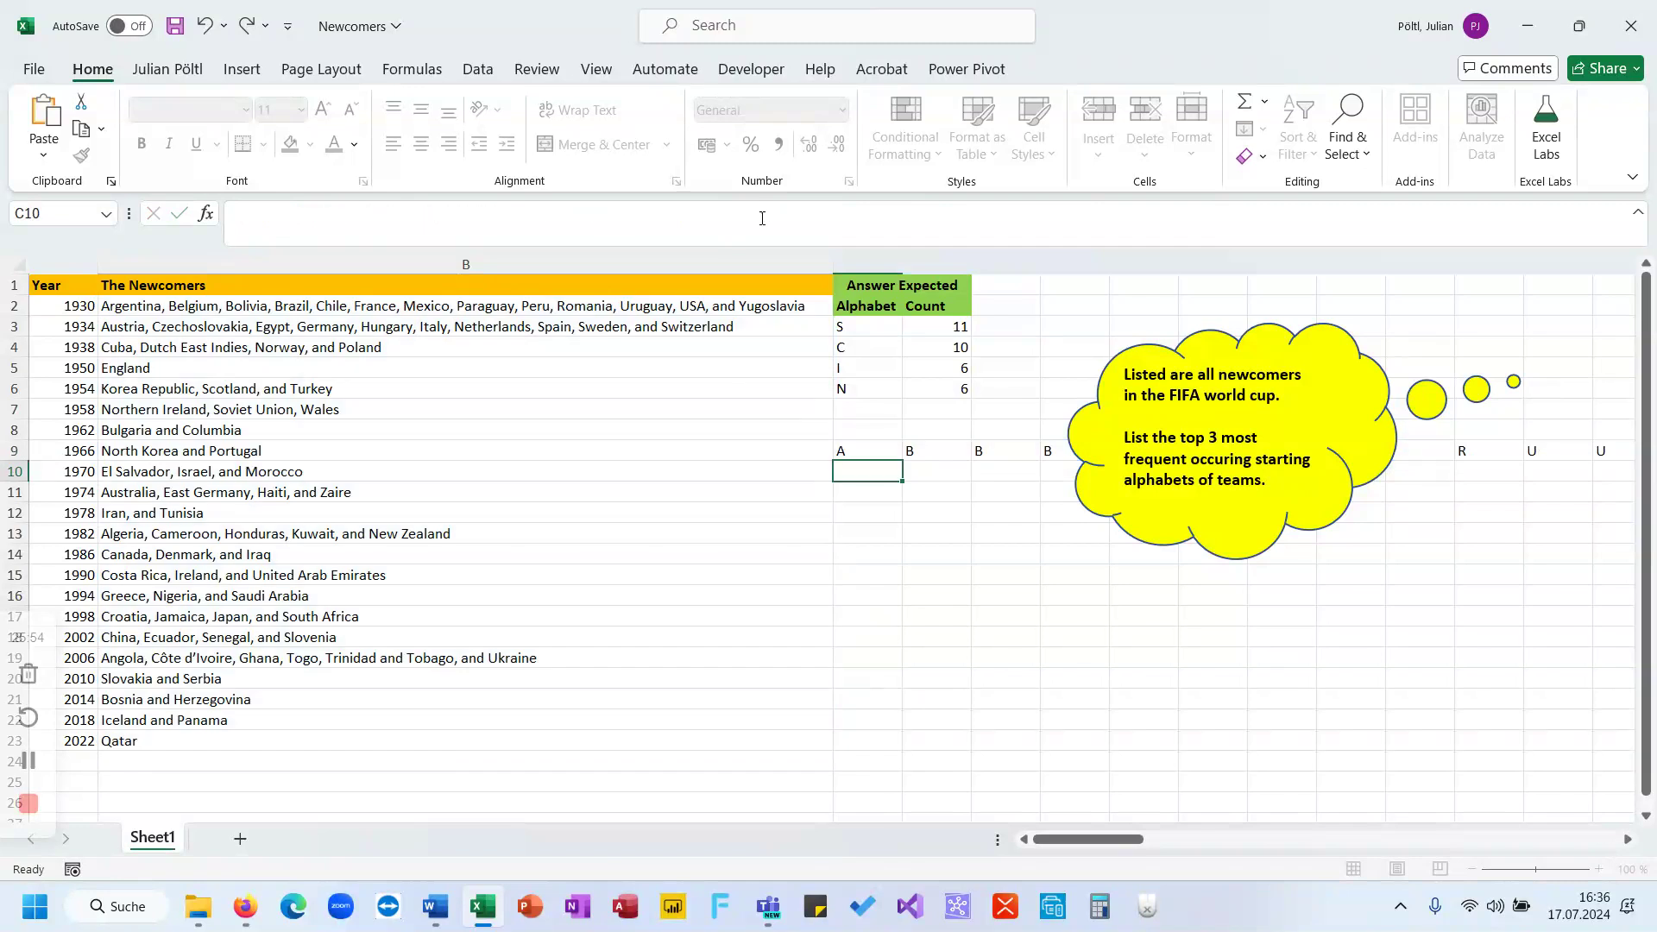
key(Up)
key(ctrl+Right)
key(Home)
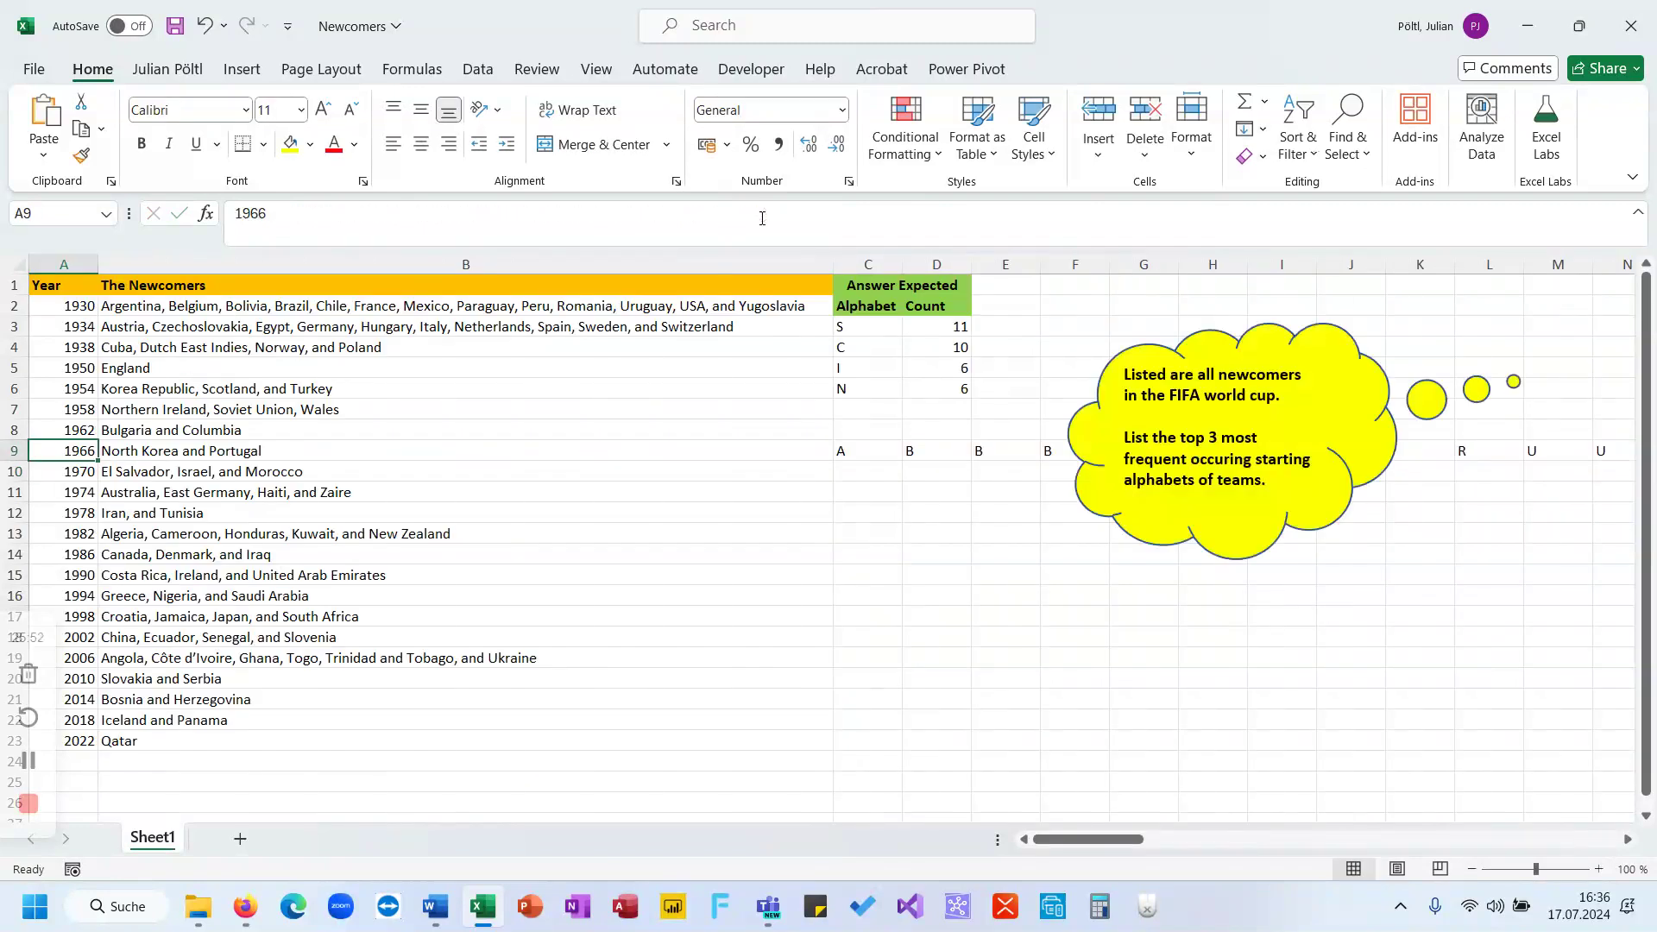
Move the yellow cloud callout down so that it sits clear below row 9.
click(1287, 376)
drag(1287, 377, 1305, 605)
click(1038, 413)
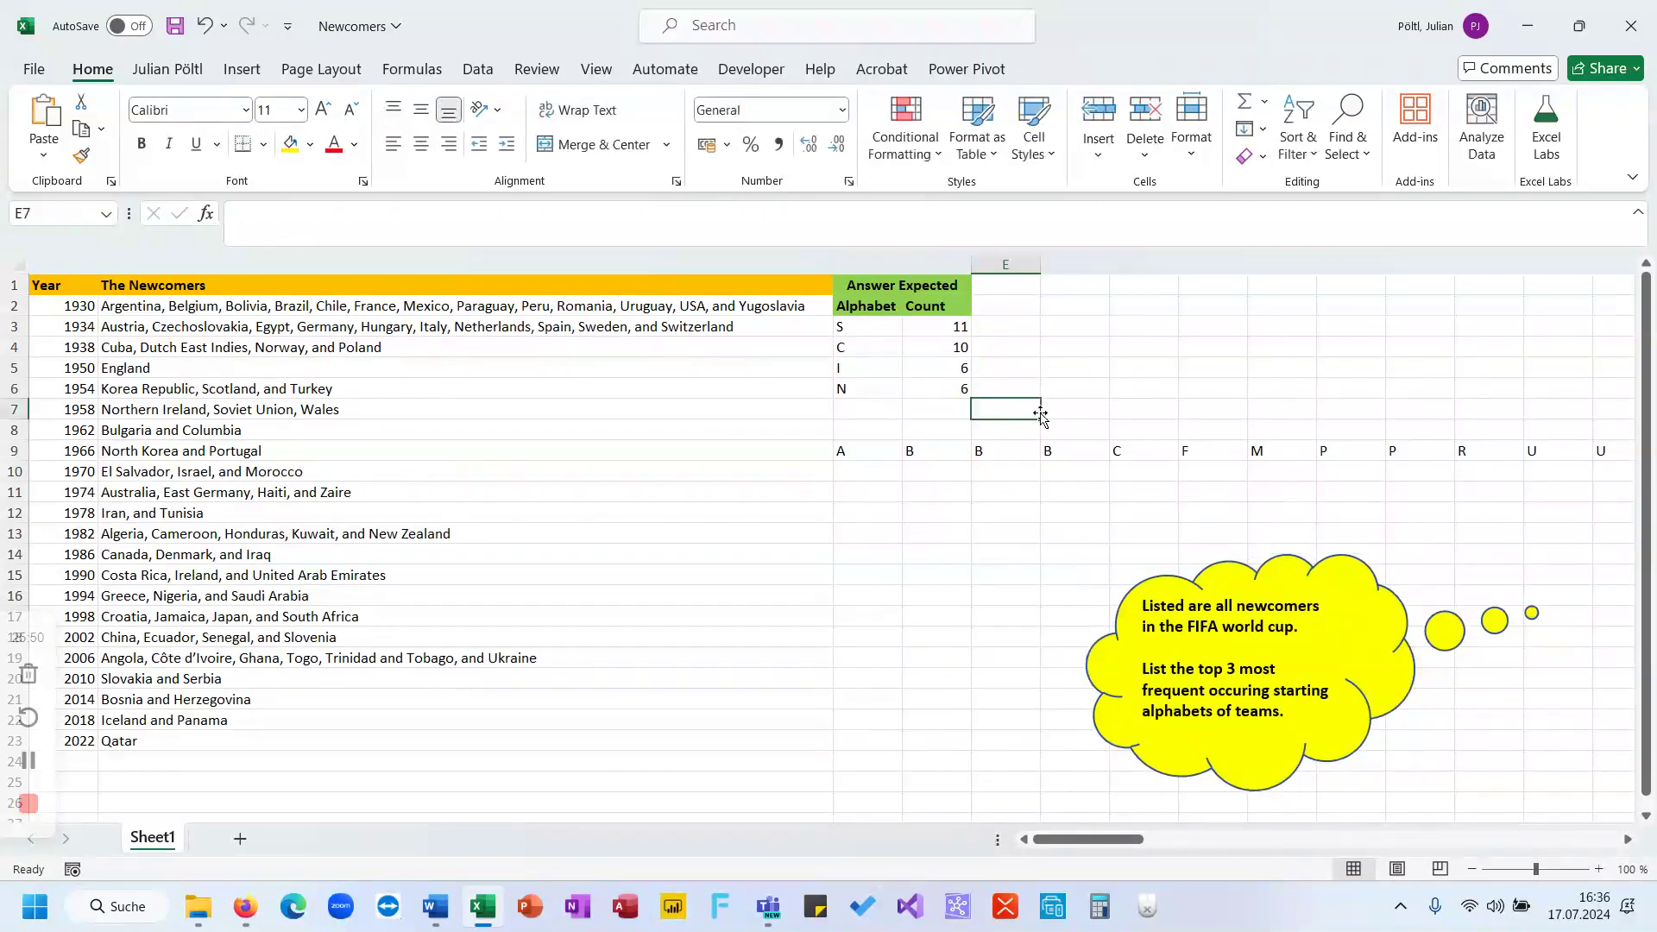
Examine the extracted starting letters along row 9 from the last column backwards for empty cells.
click(997, 449)
key(ctrl+Right)
key(Left)
key(Left)
key(Left)
key(Left)
key(Left)
key(Left)
key(Left)
key(Left)
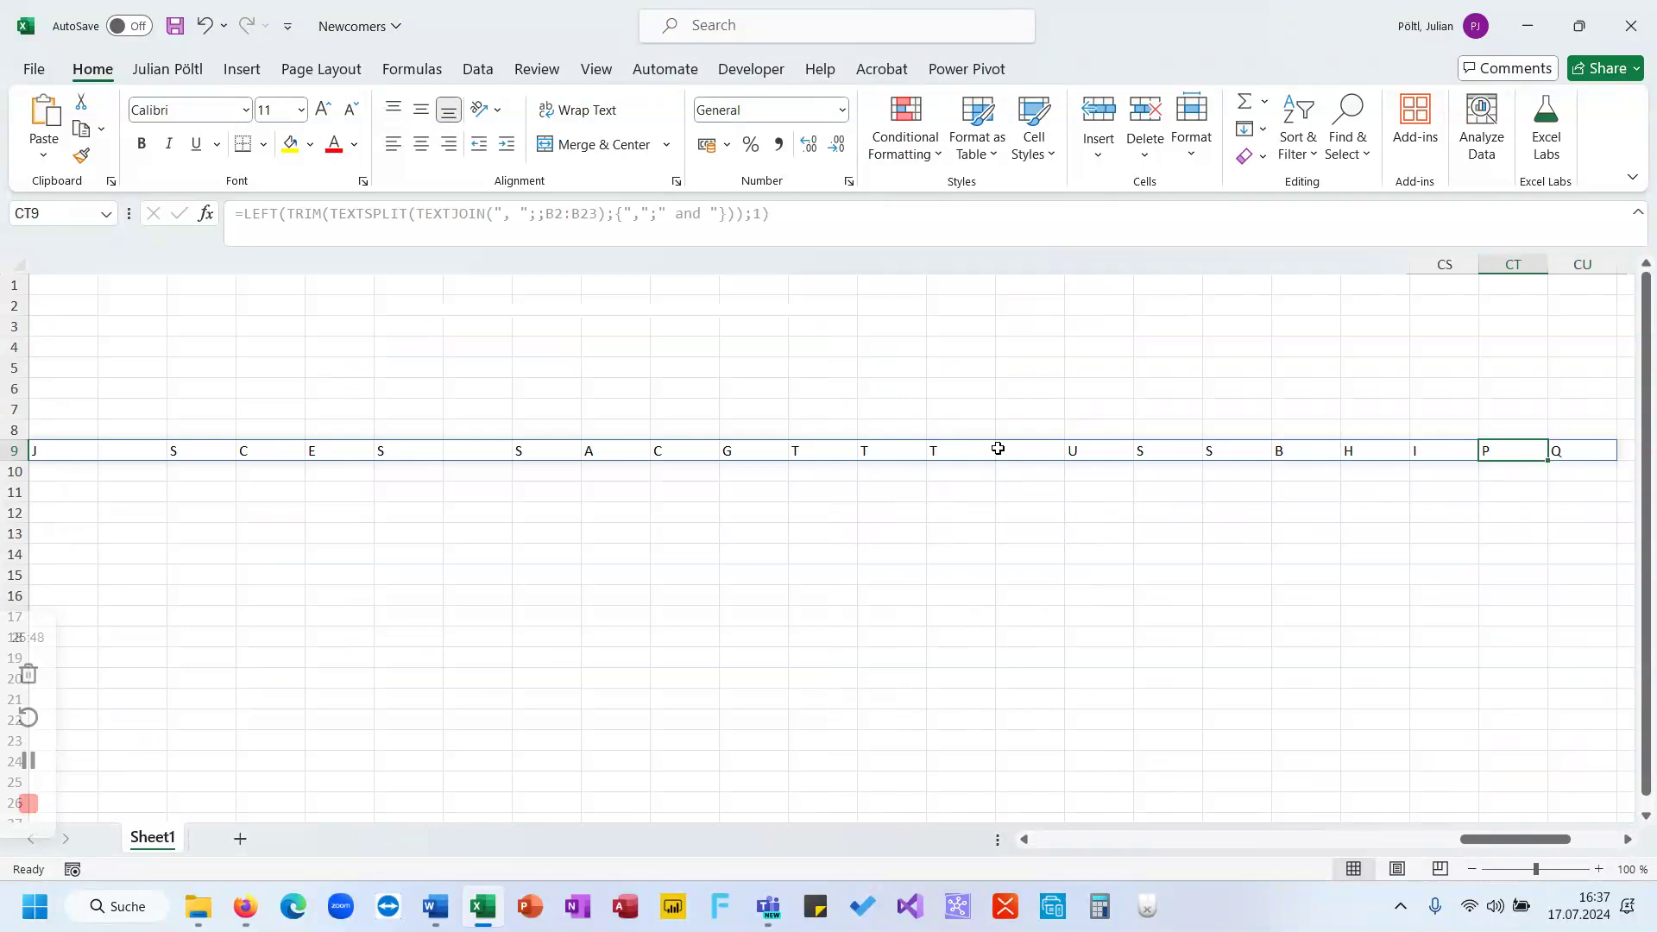
scroll(855, 585, left, 15)
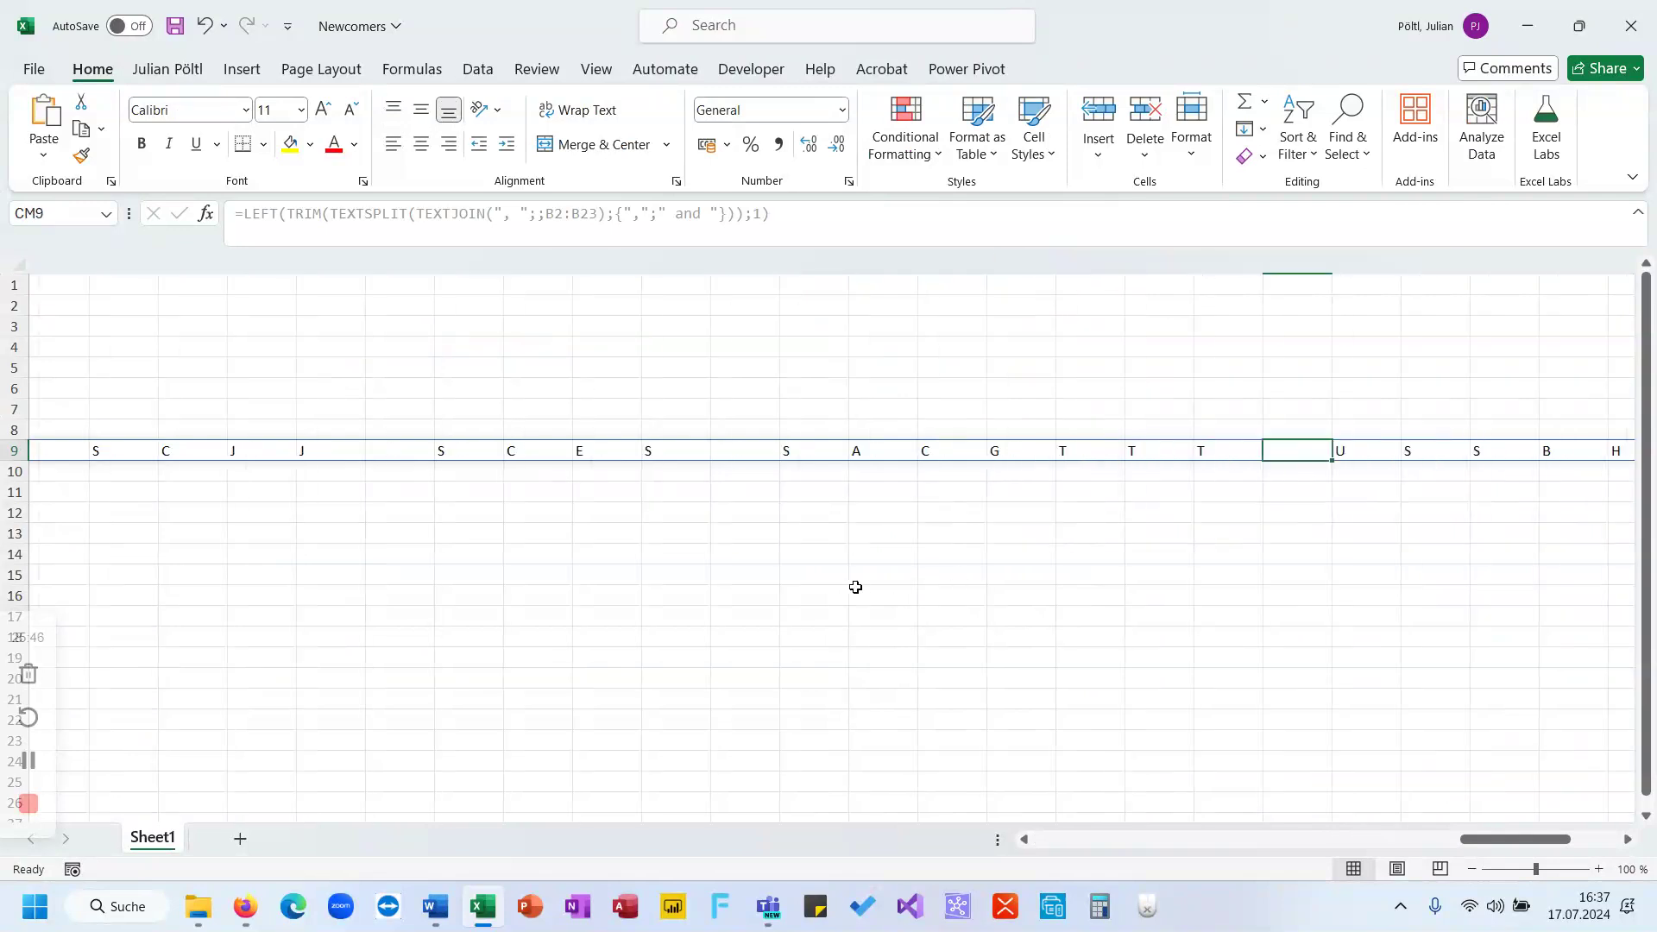
scroll(855, 587, left, 10)
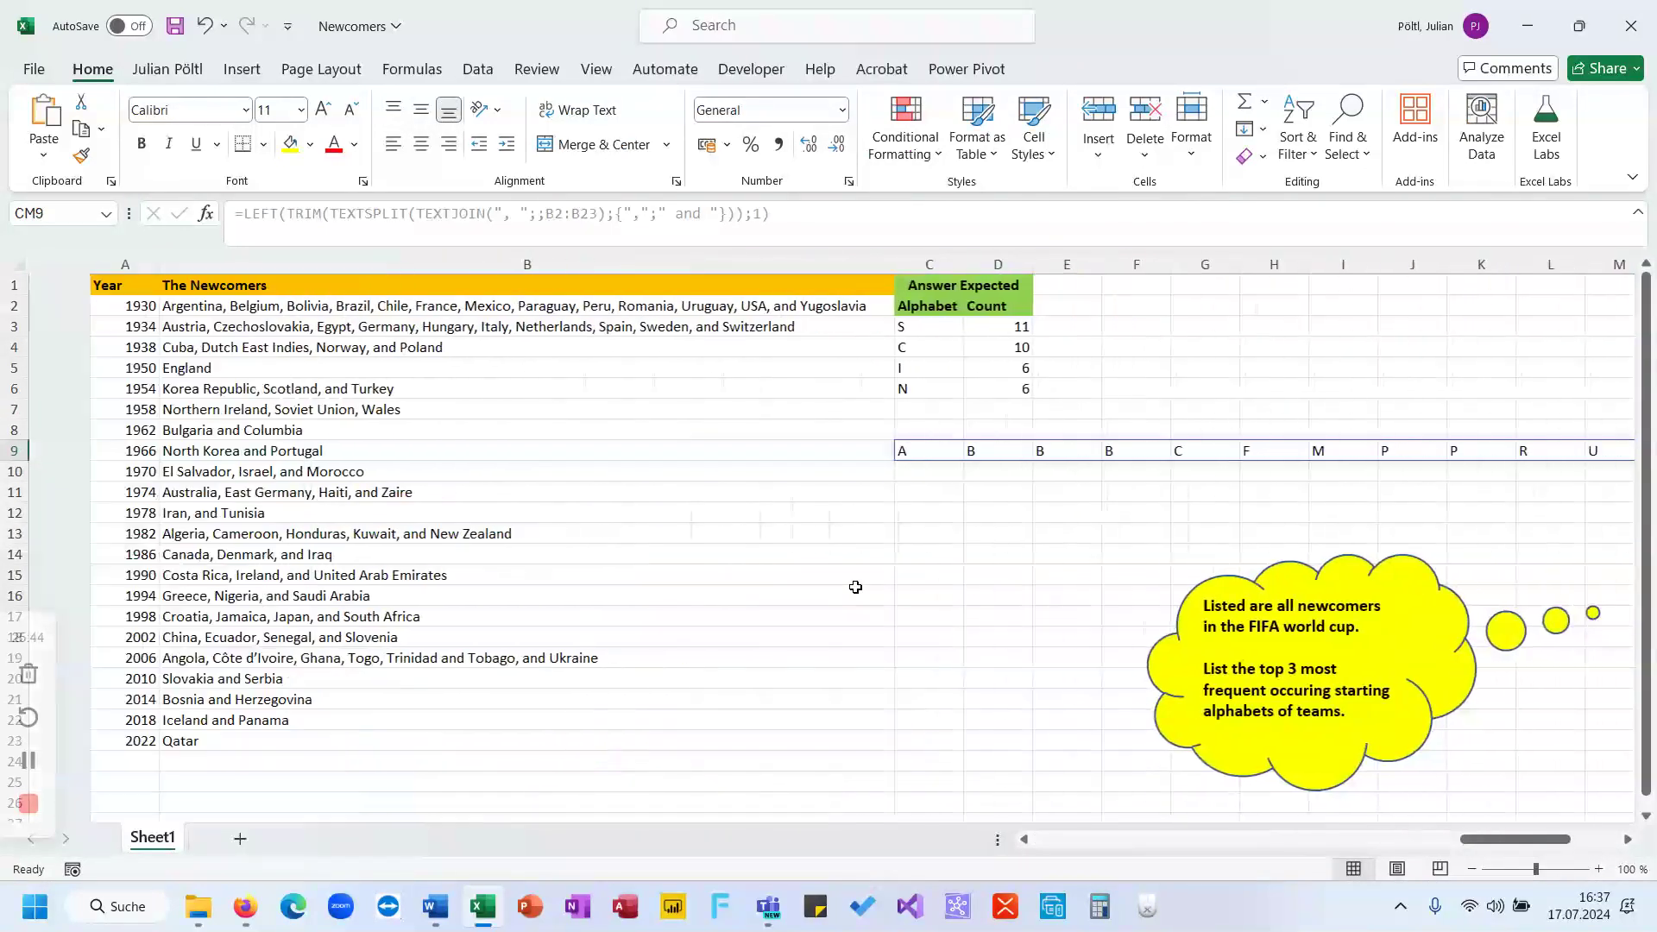
Wrap the C9 formula in LET with the LEFT result named L, return FILTER(L;L<>""), and check row 9.
click(872, 447)
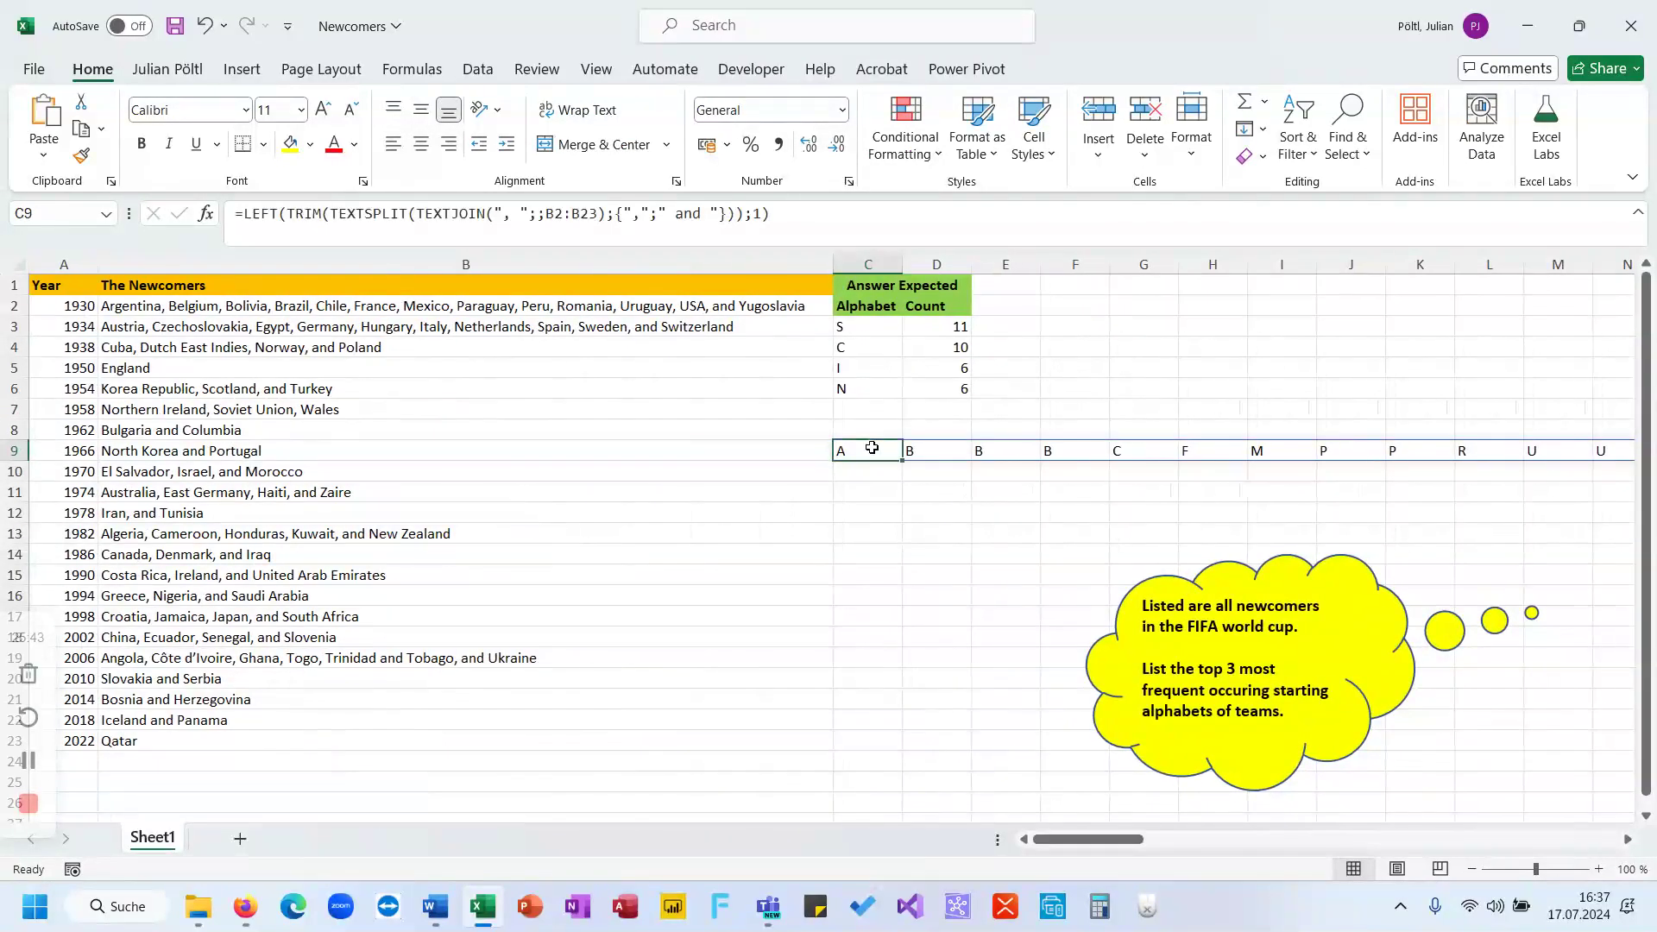
click(246, 215)
text(Let(L;)
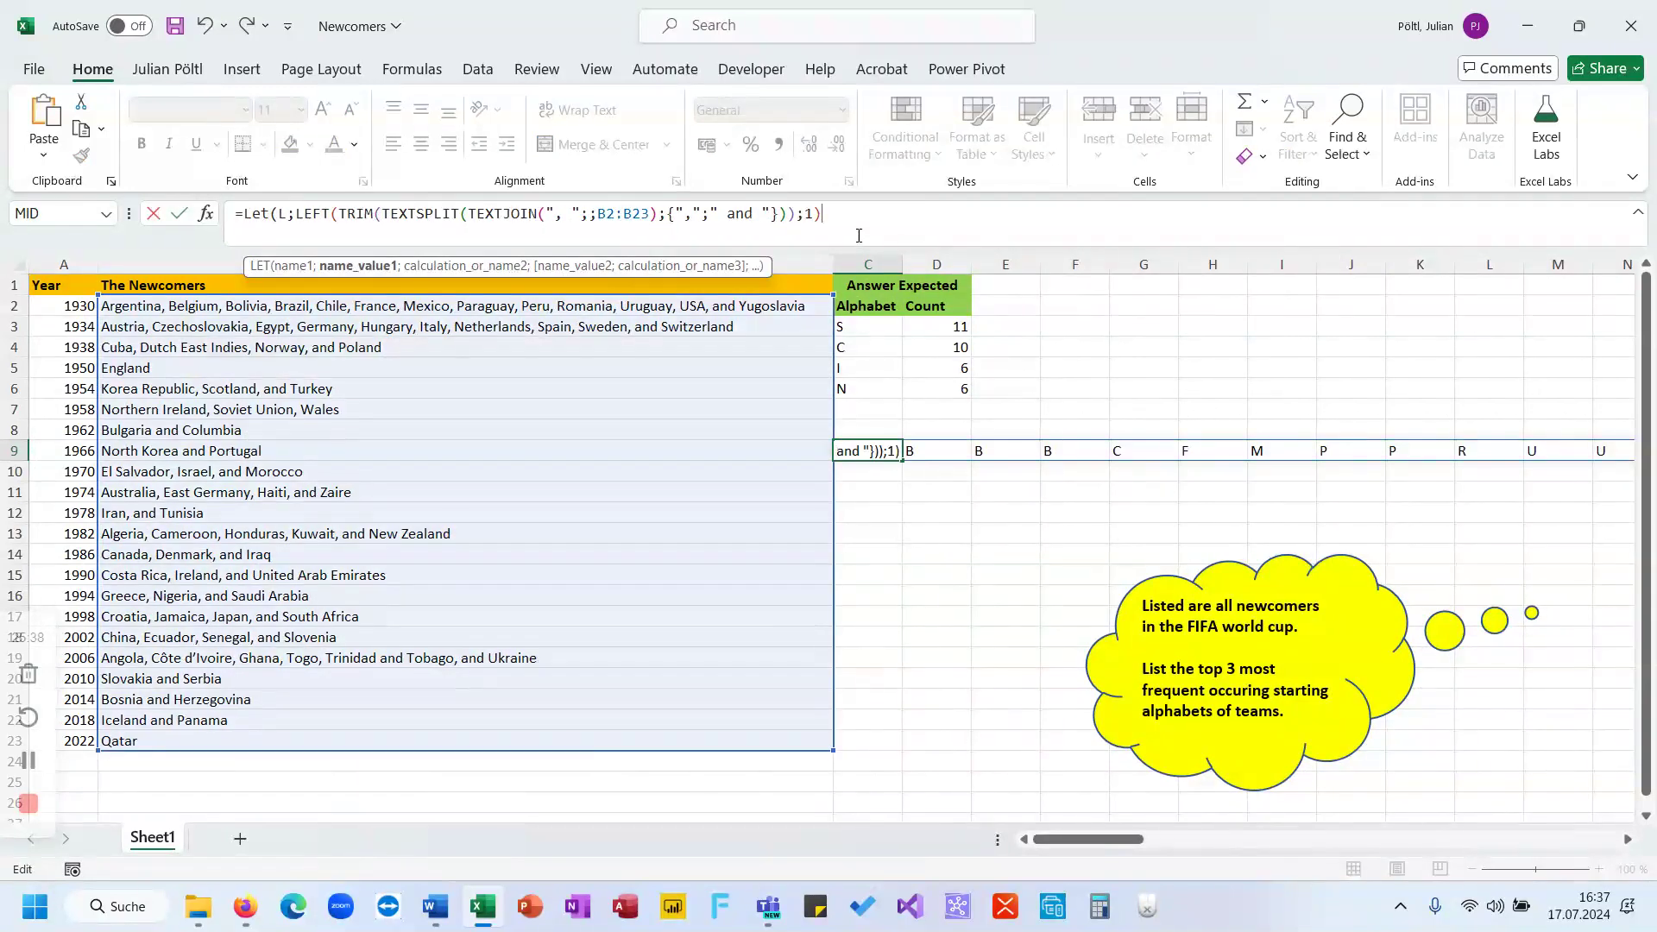
click(858, 235)
text(;)
text(FILTER()
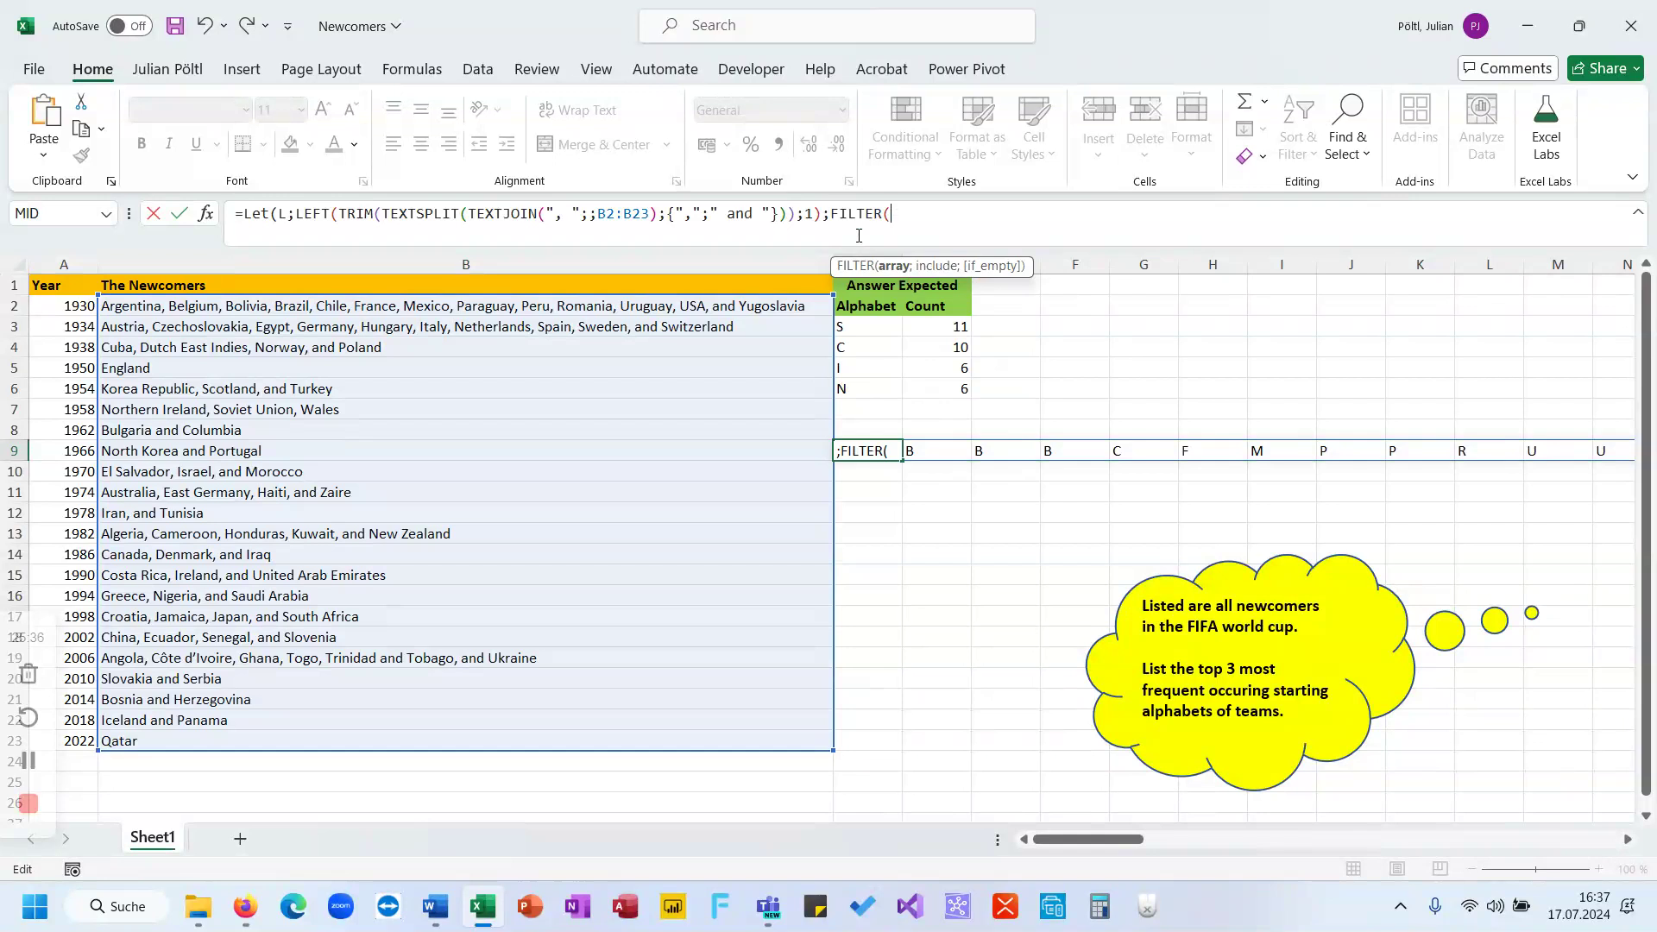
text(L;L<>""))
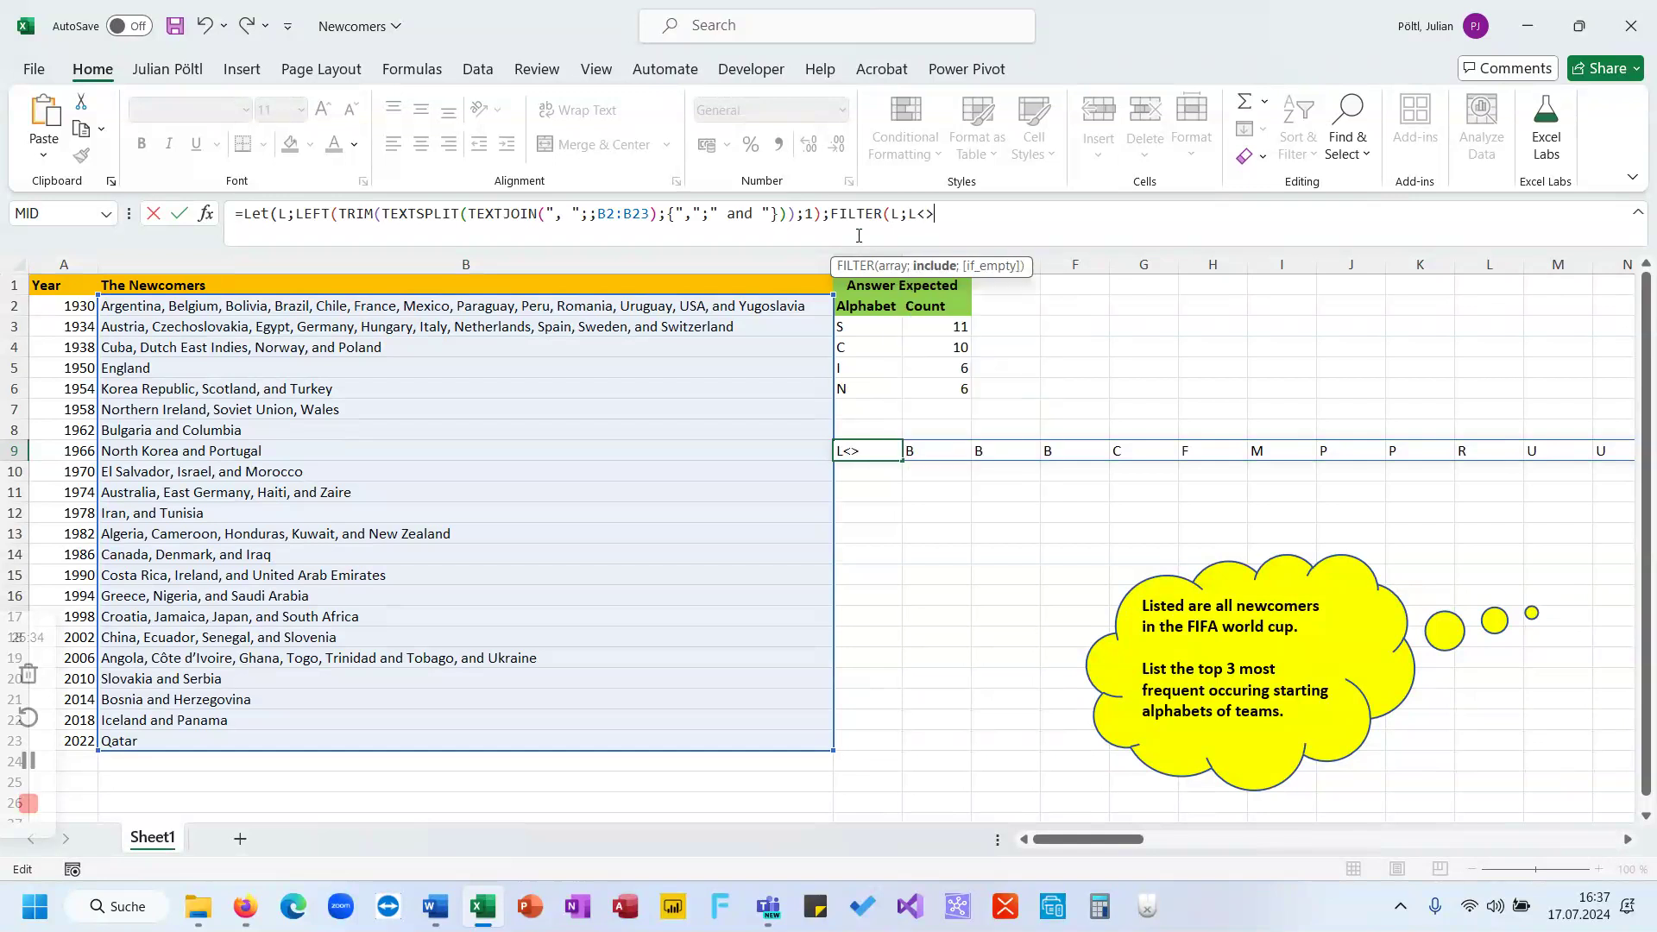
text())
key(Return)
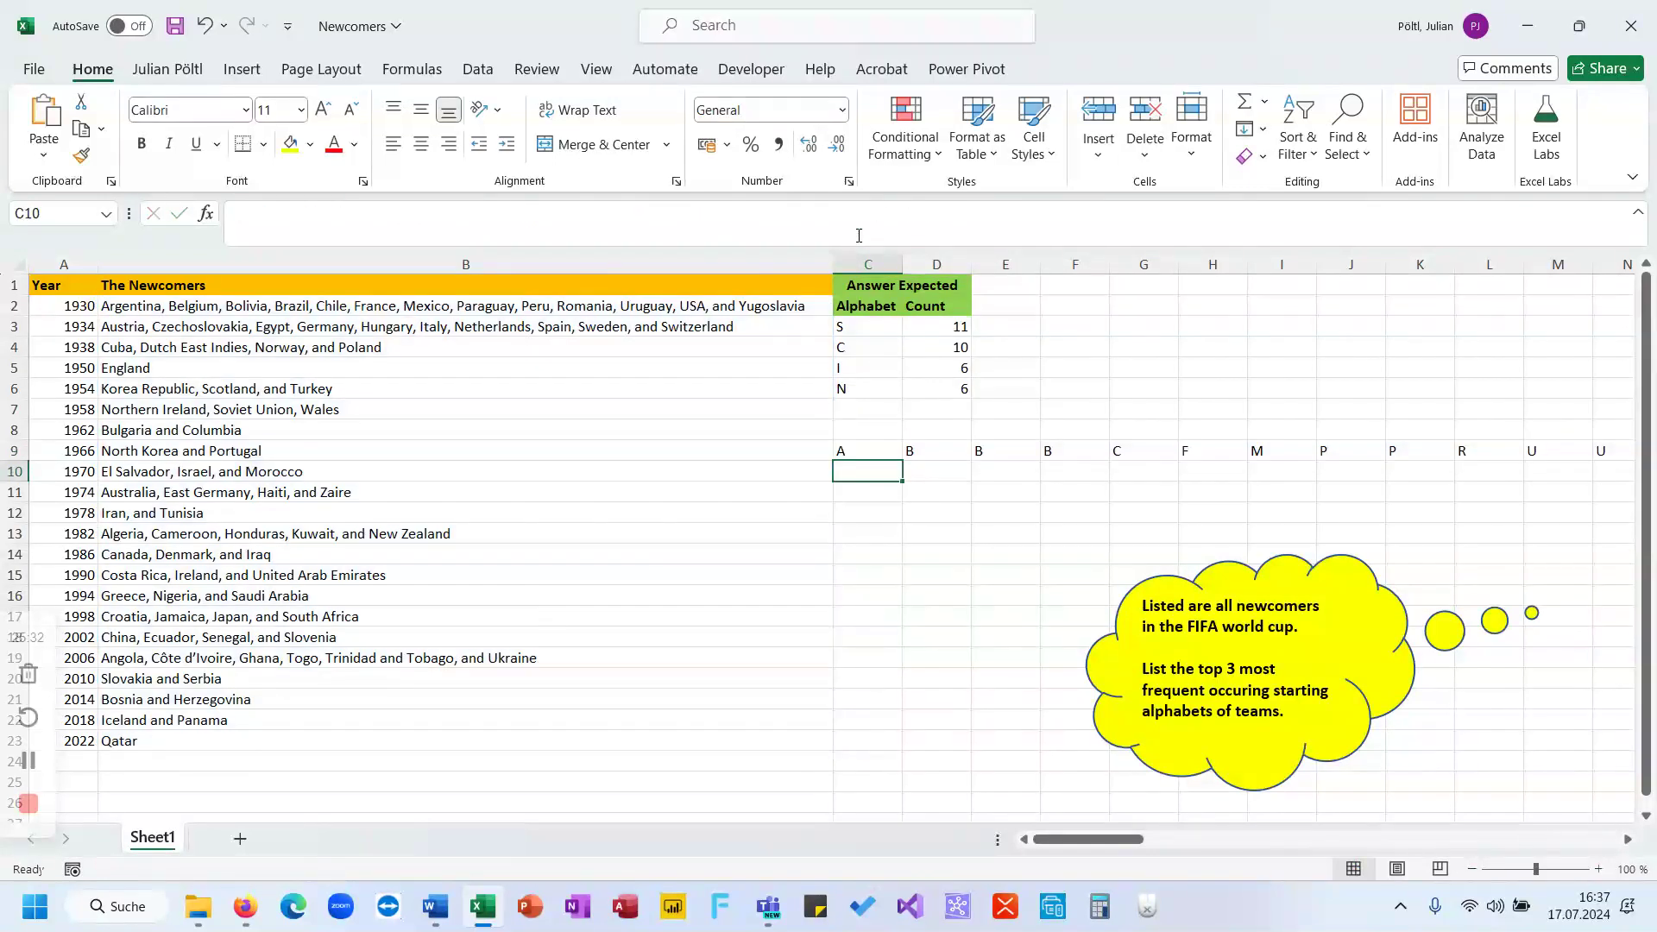
key(Up)
key(ctrl+Right)
key(ctrl+Left)
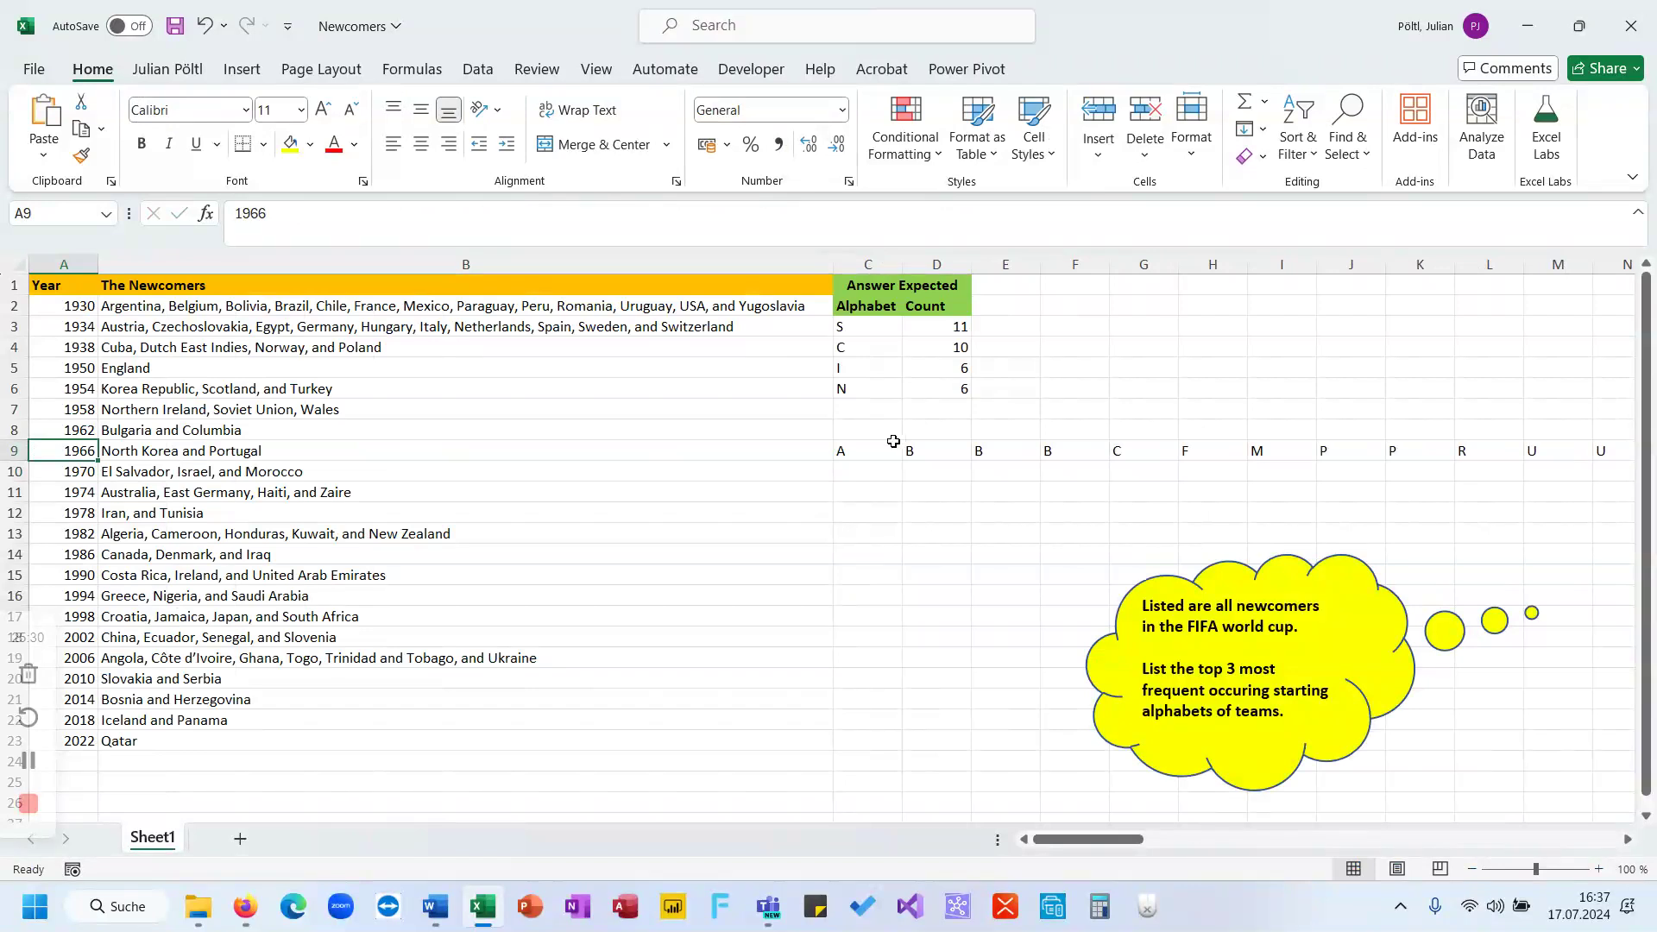
click(874, 447)
click(826, 213)
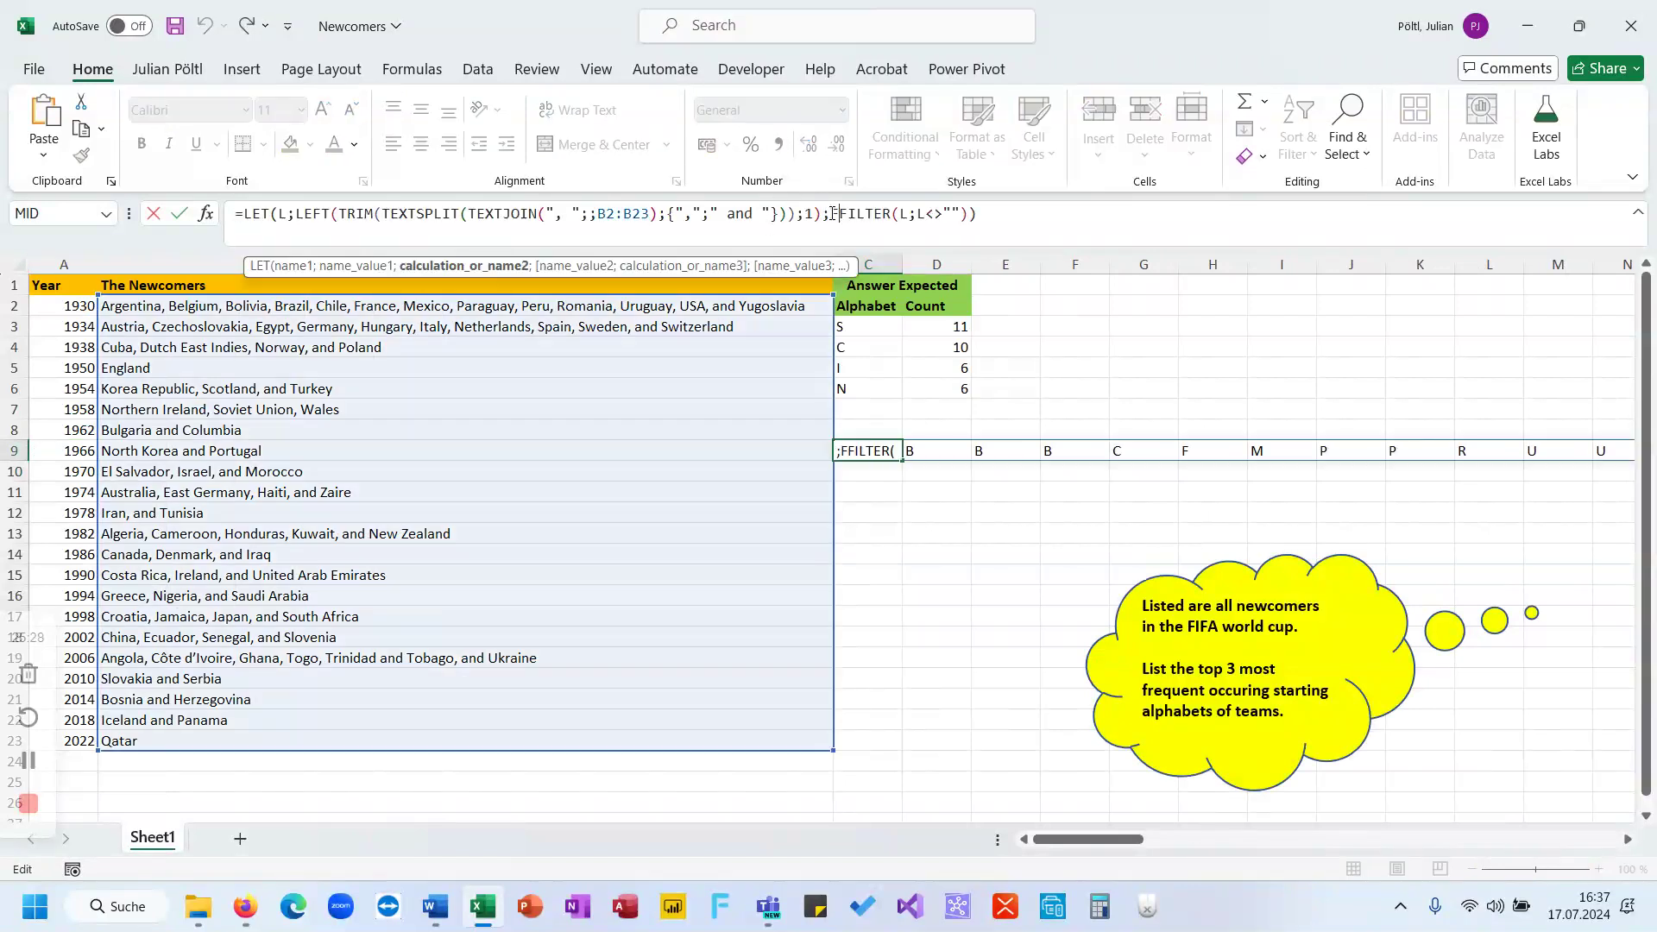
text(F;)
key(End)
key(BackSpace)
text(;)
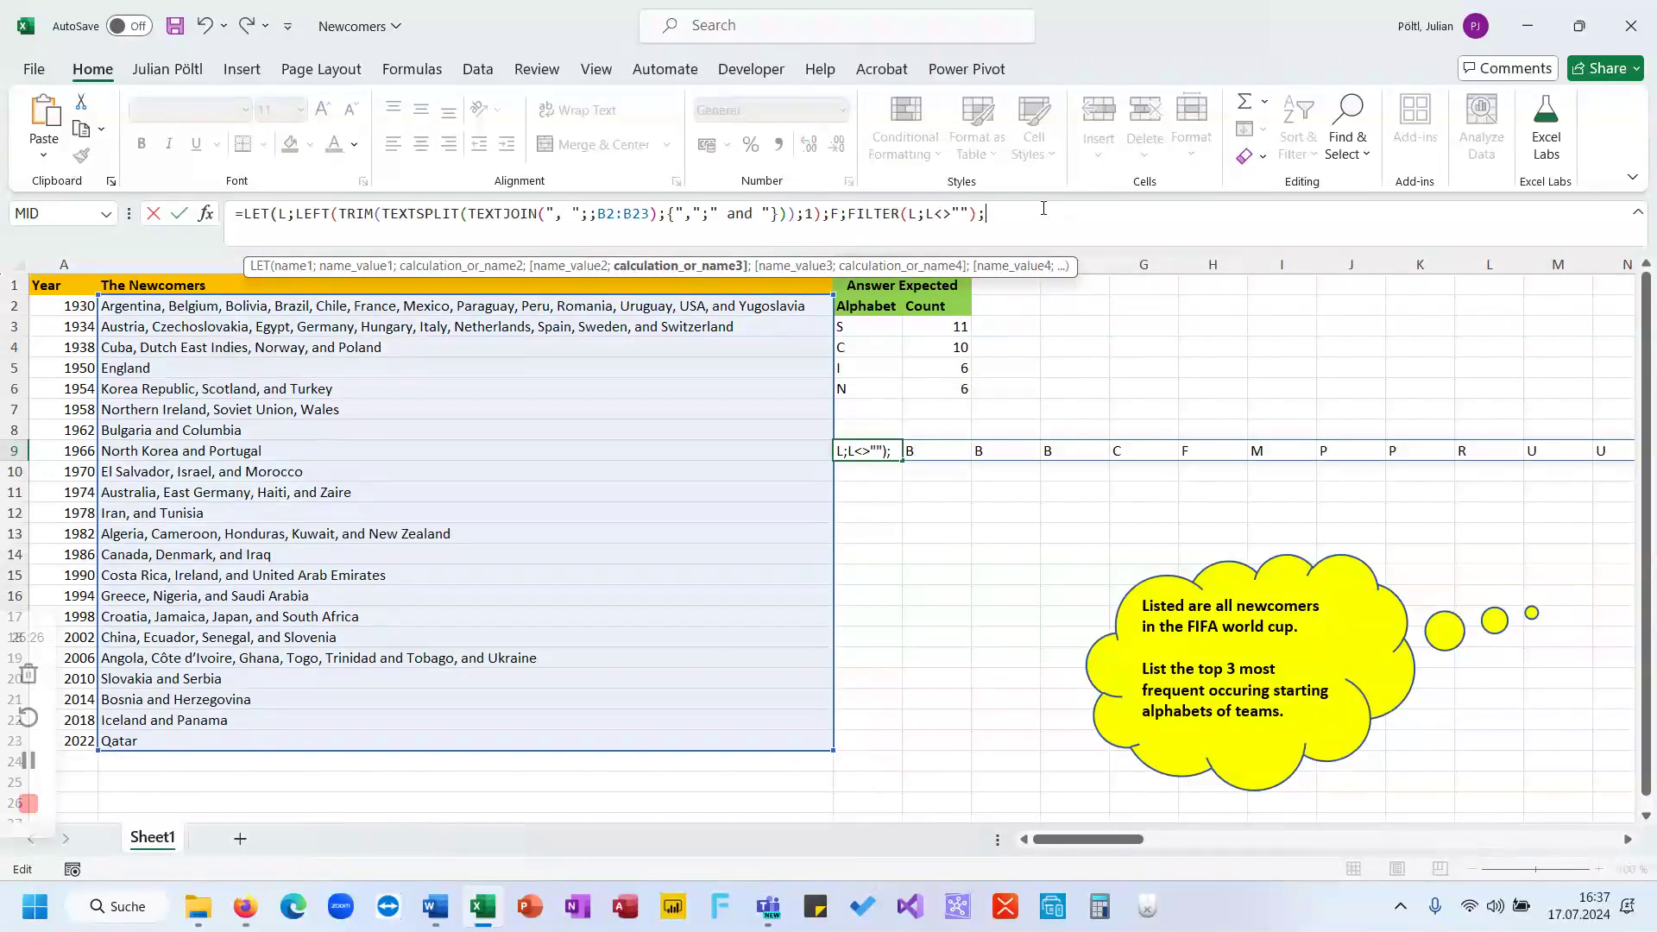
text(U;Uni)
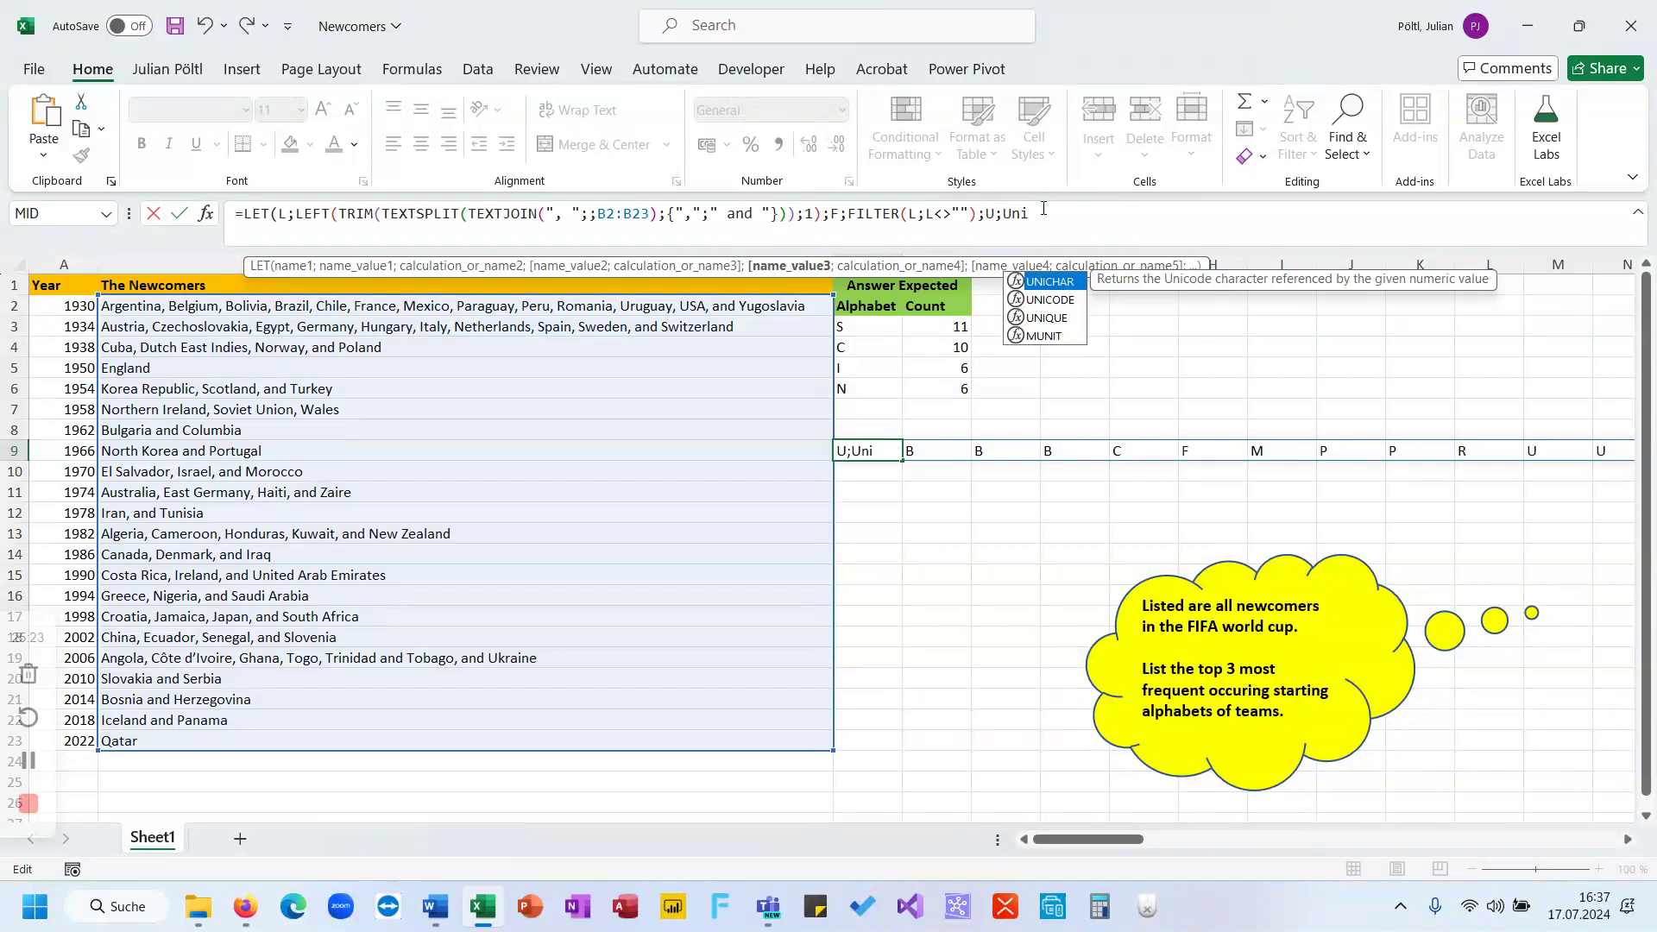
key(Down)
key(Down)
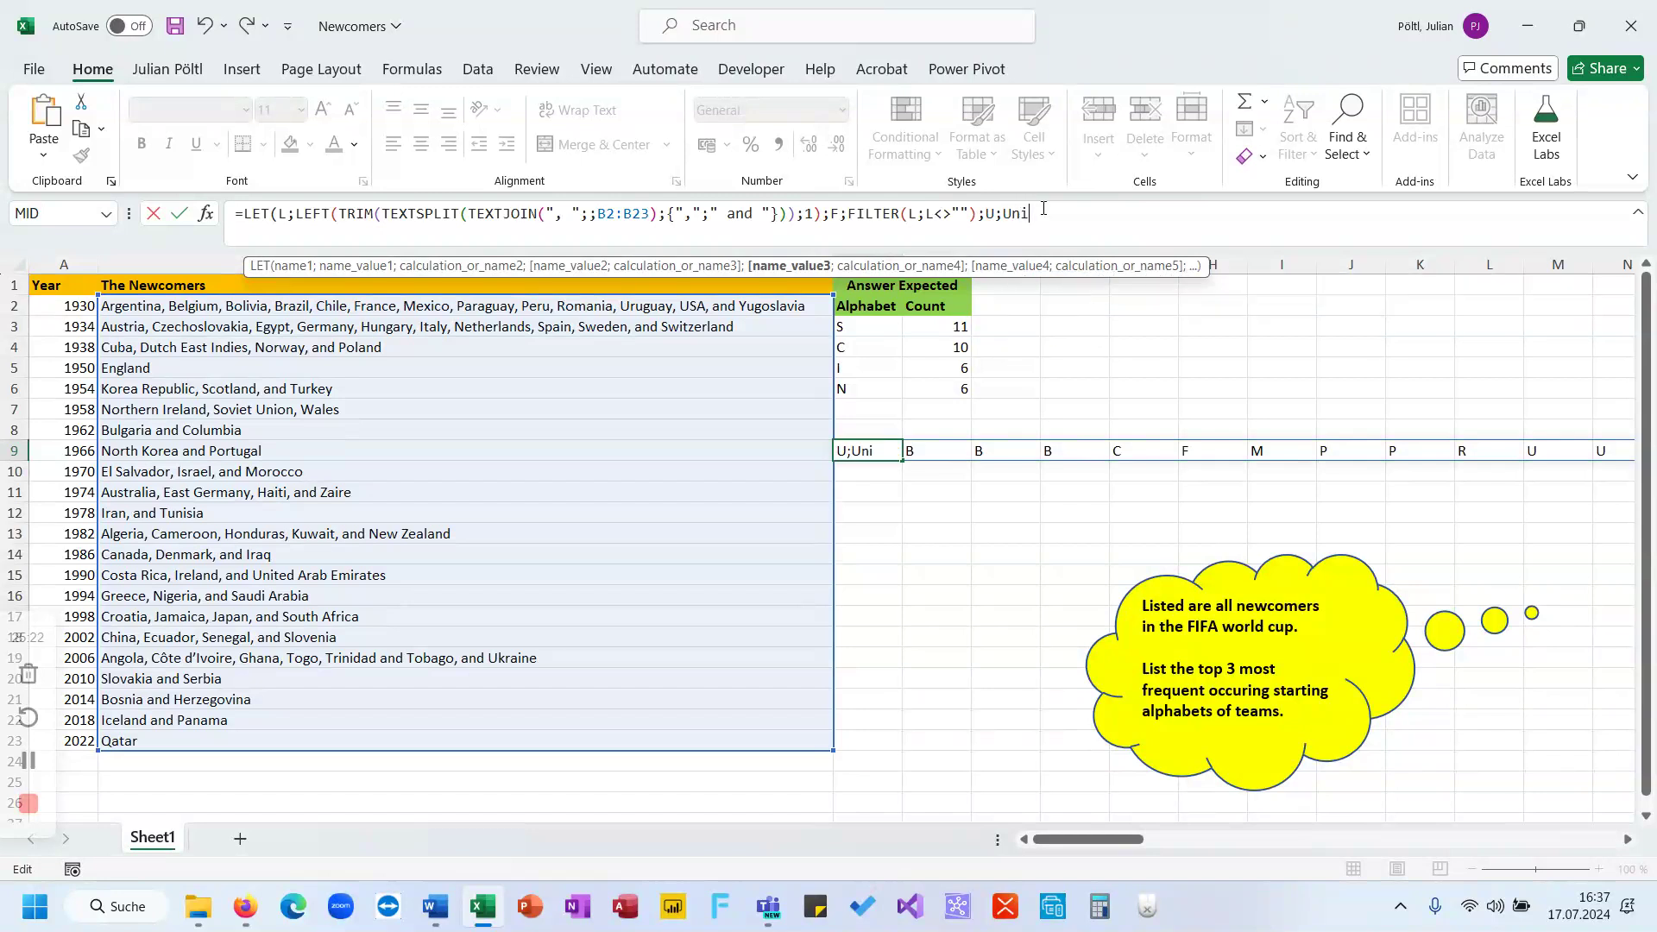
key(Escape)
In the C9 formula, define F as TOCOL(FILTER(L;L<>"")), return F, and check the resulting column of letters.
click(833, 213)
text(;to)
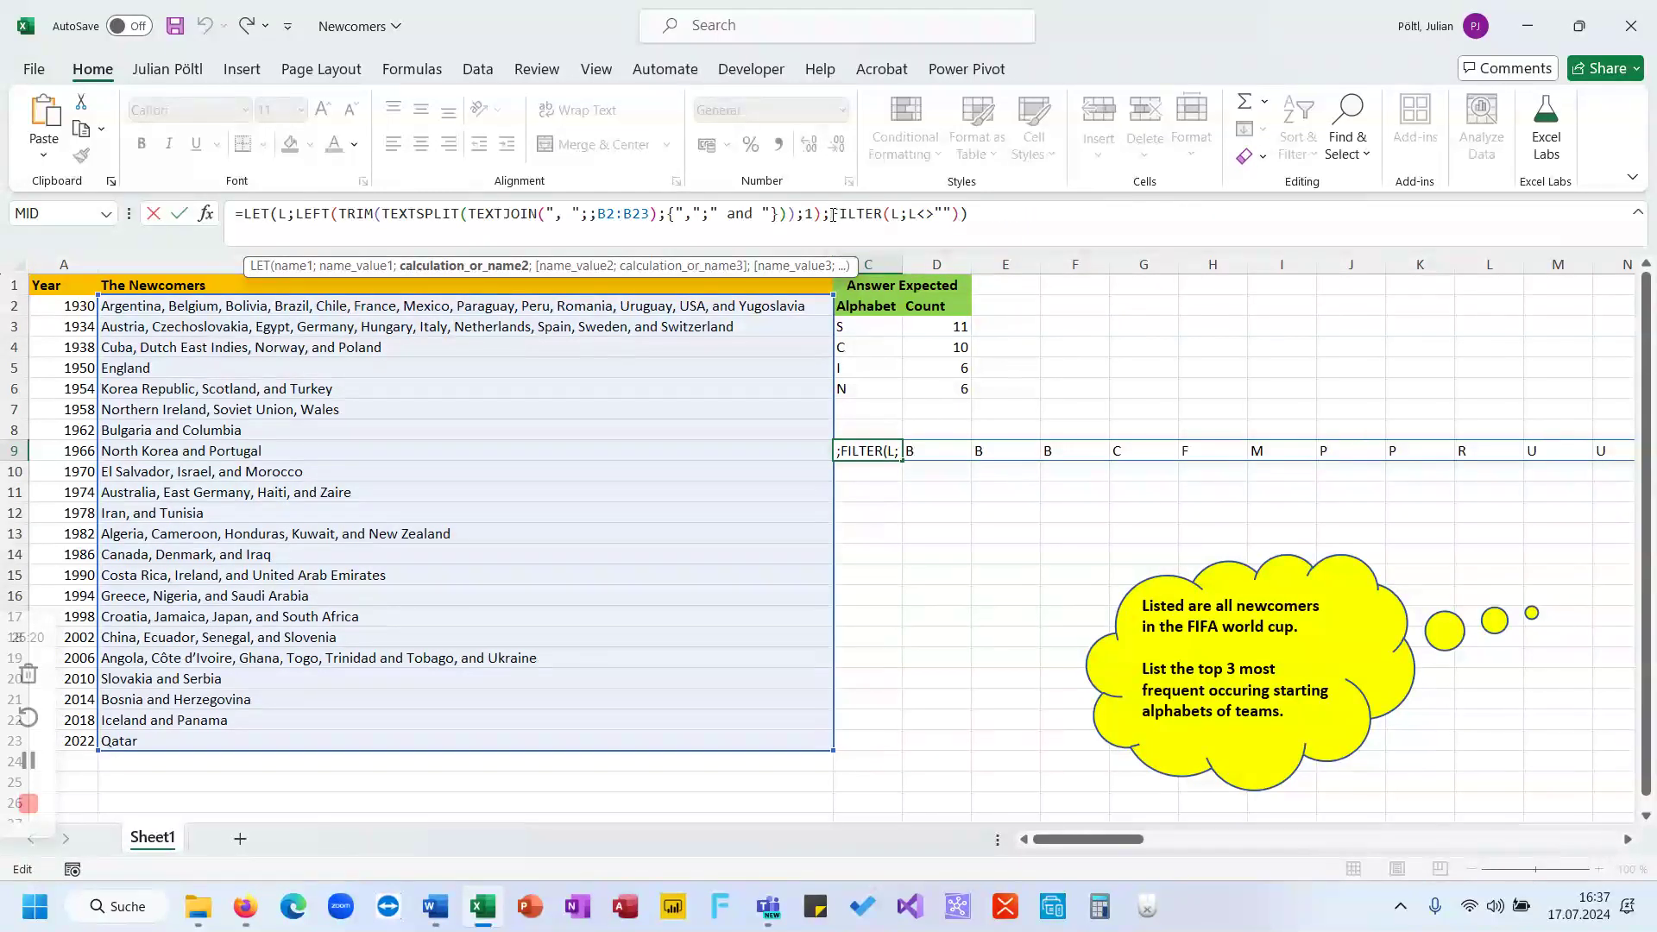
text(c)
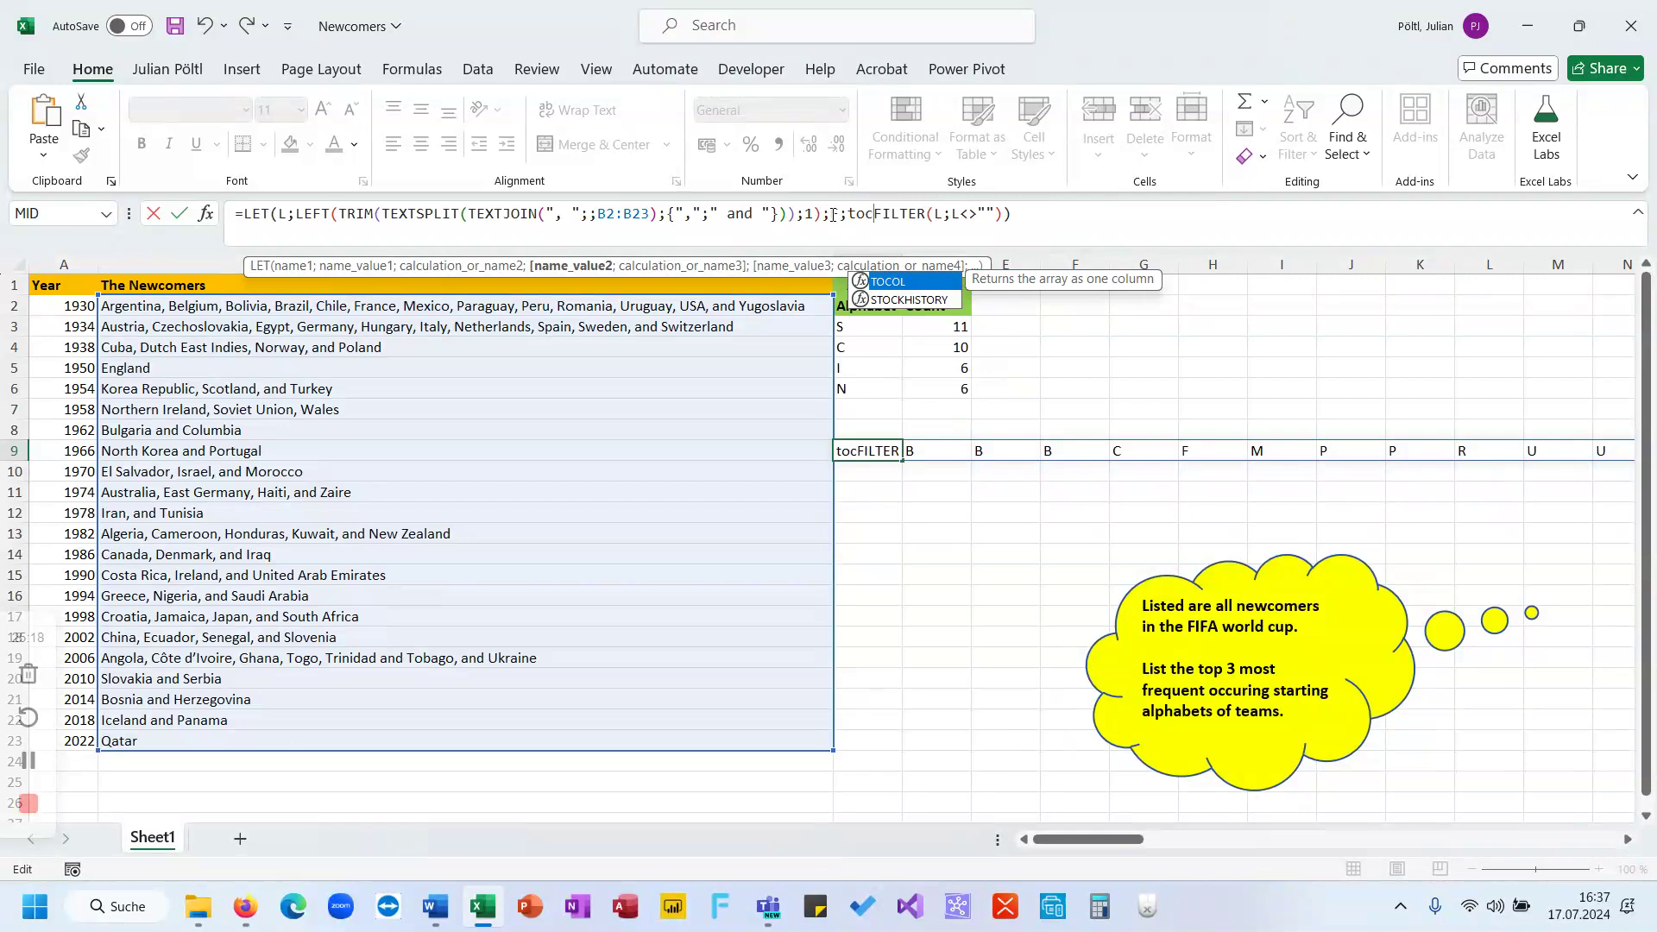
key(Tab)
click(1064, 217)
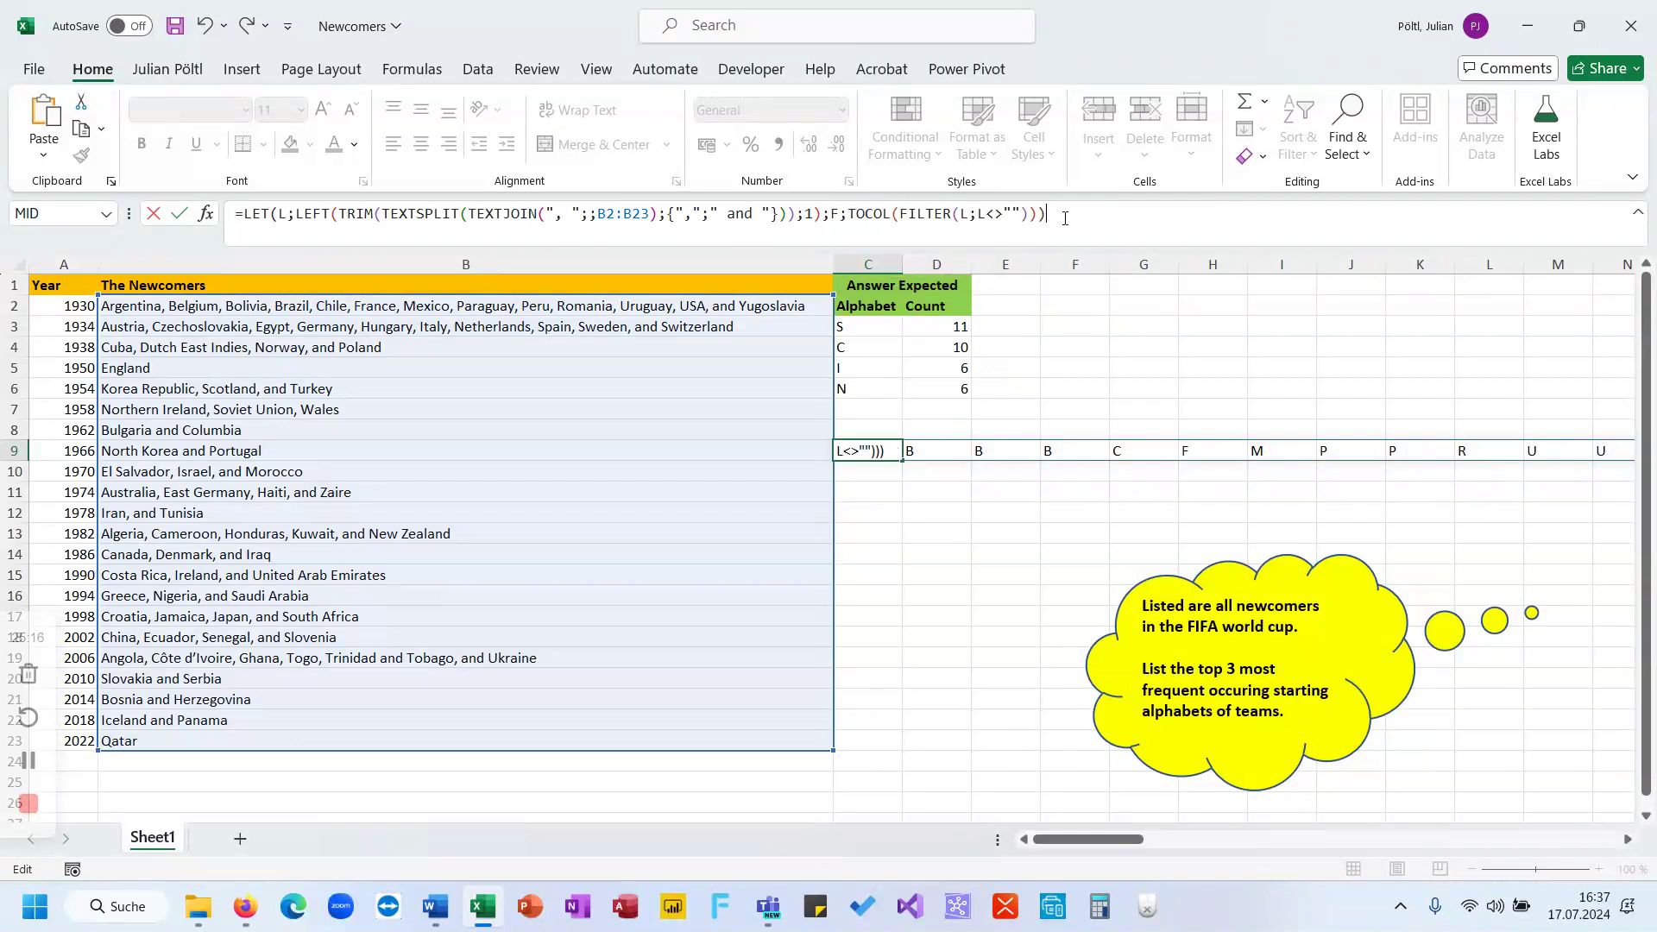
text())
key(Return)
key(Return)
text(;F)
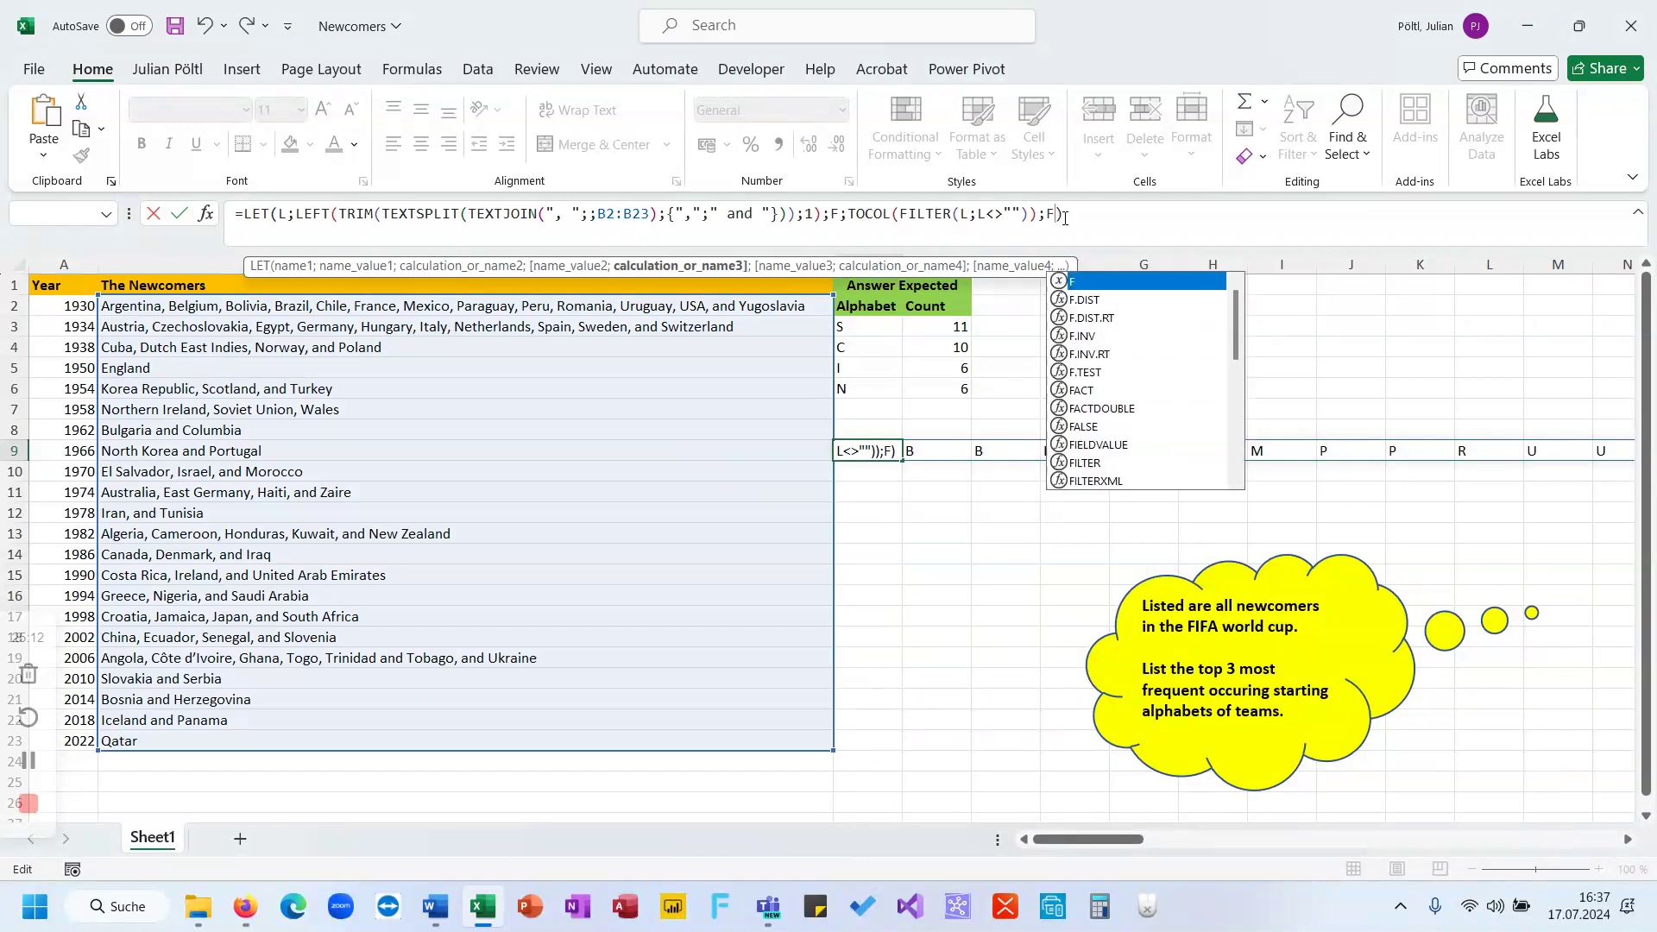
key(Return)
key(ctrl+Down)
key(ctrl+Up)
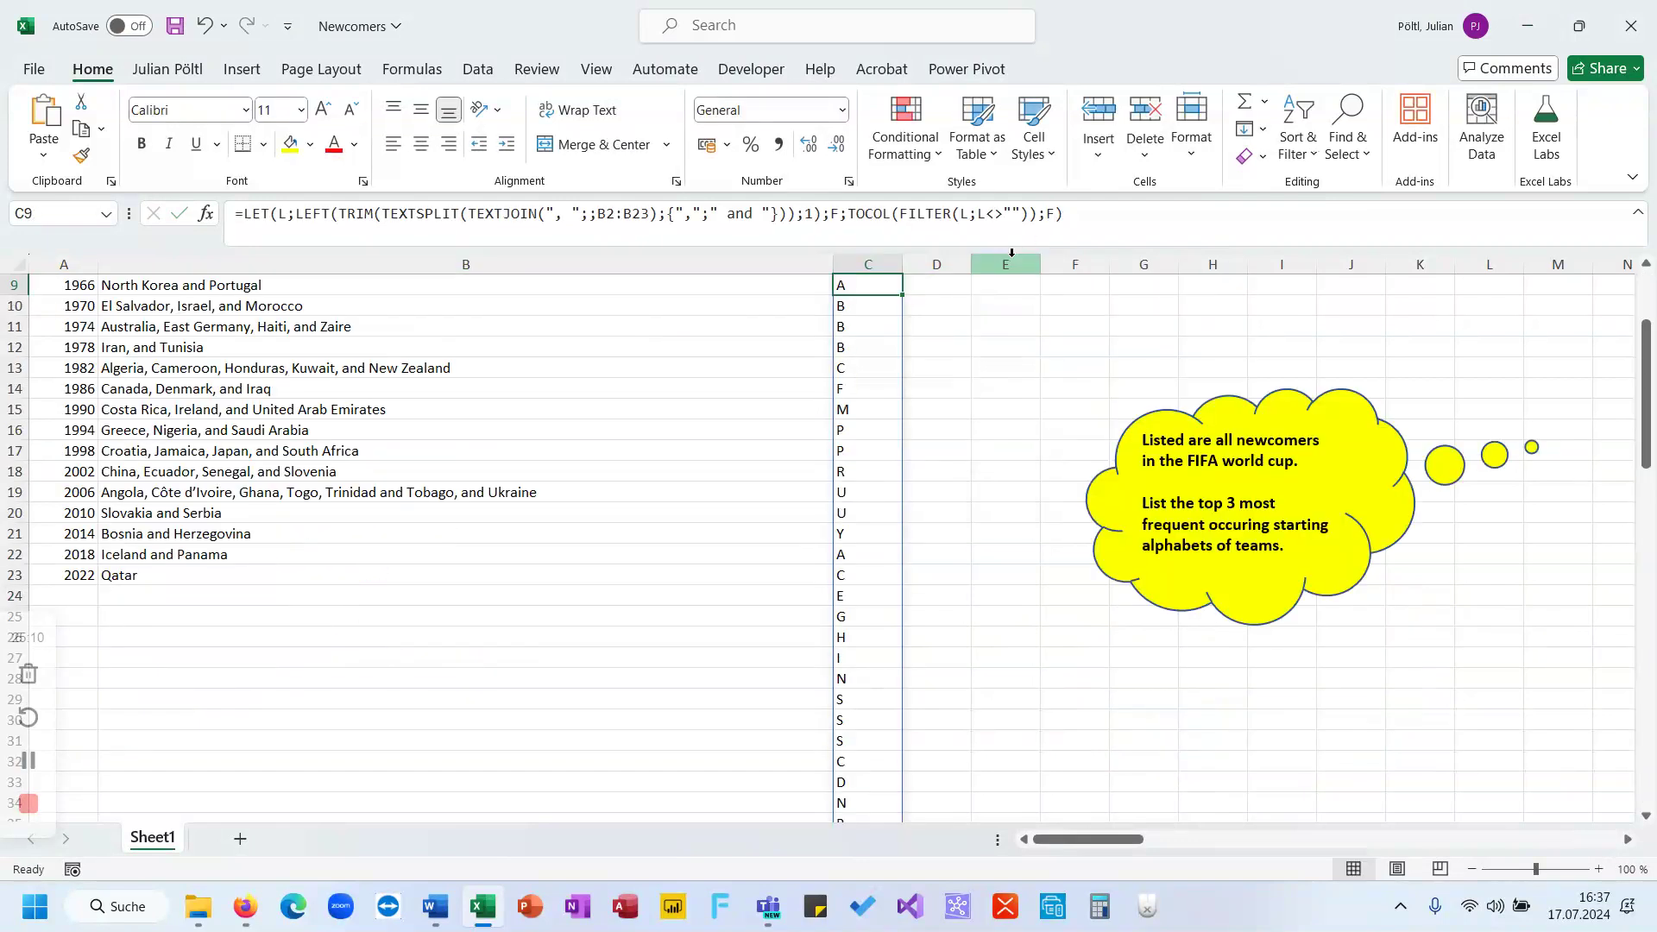
Extend the C9 LET formula with the name U defined as UNIQUE(F), return U, and check the list of distinct letters.
click(1063, 216)
key(BackSpace)
key(BackSpace)
text(UN)
key(BackSpace)
text(;uni)
key(Down)
key(Down)
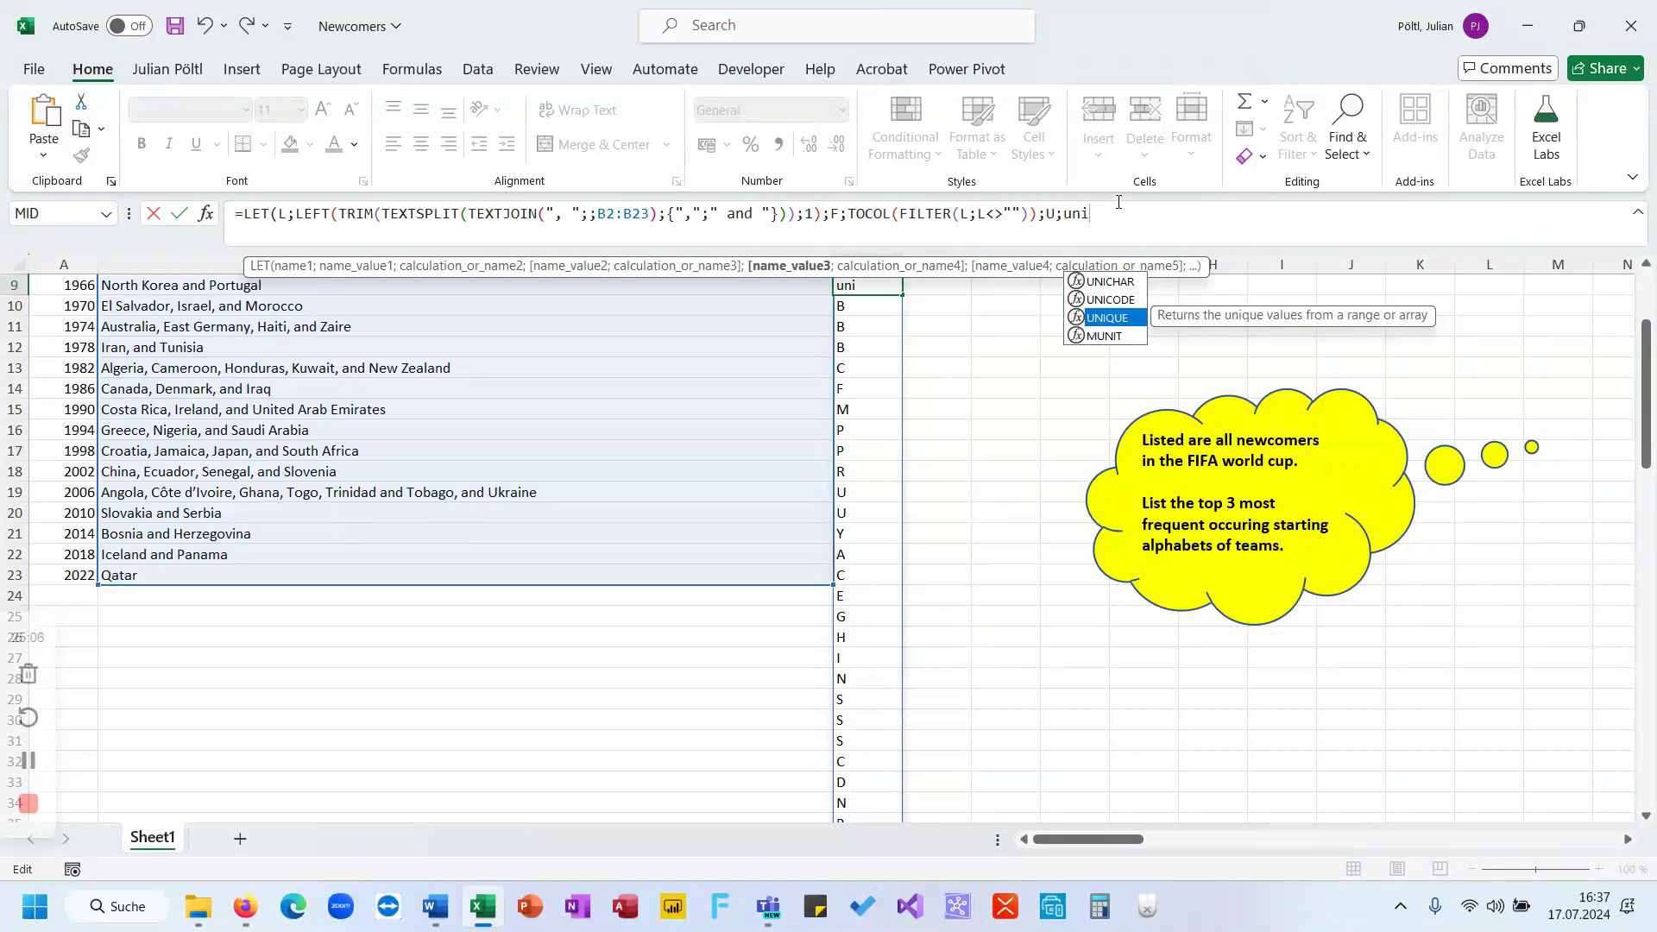
key(Tab)
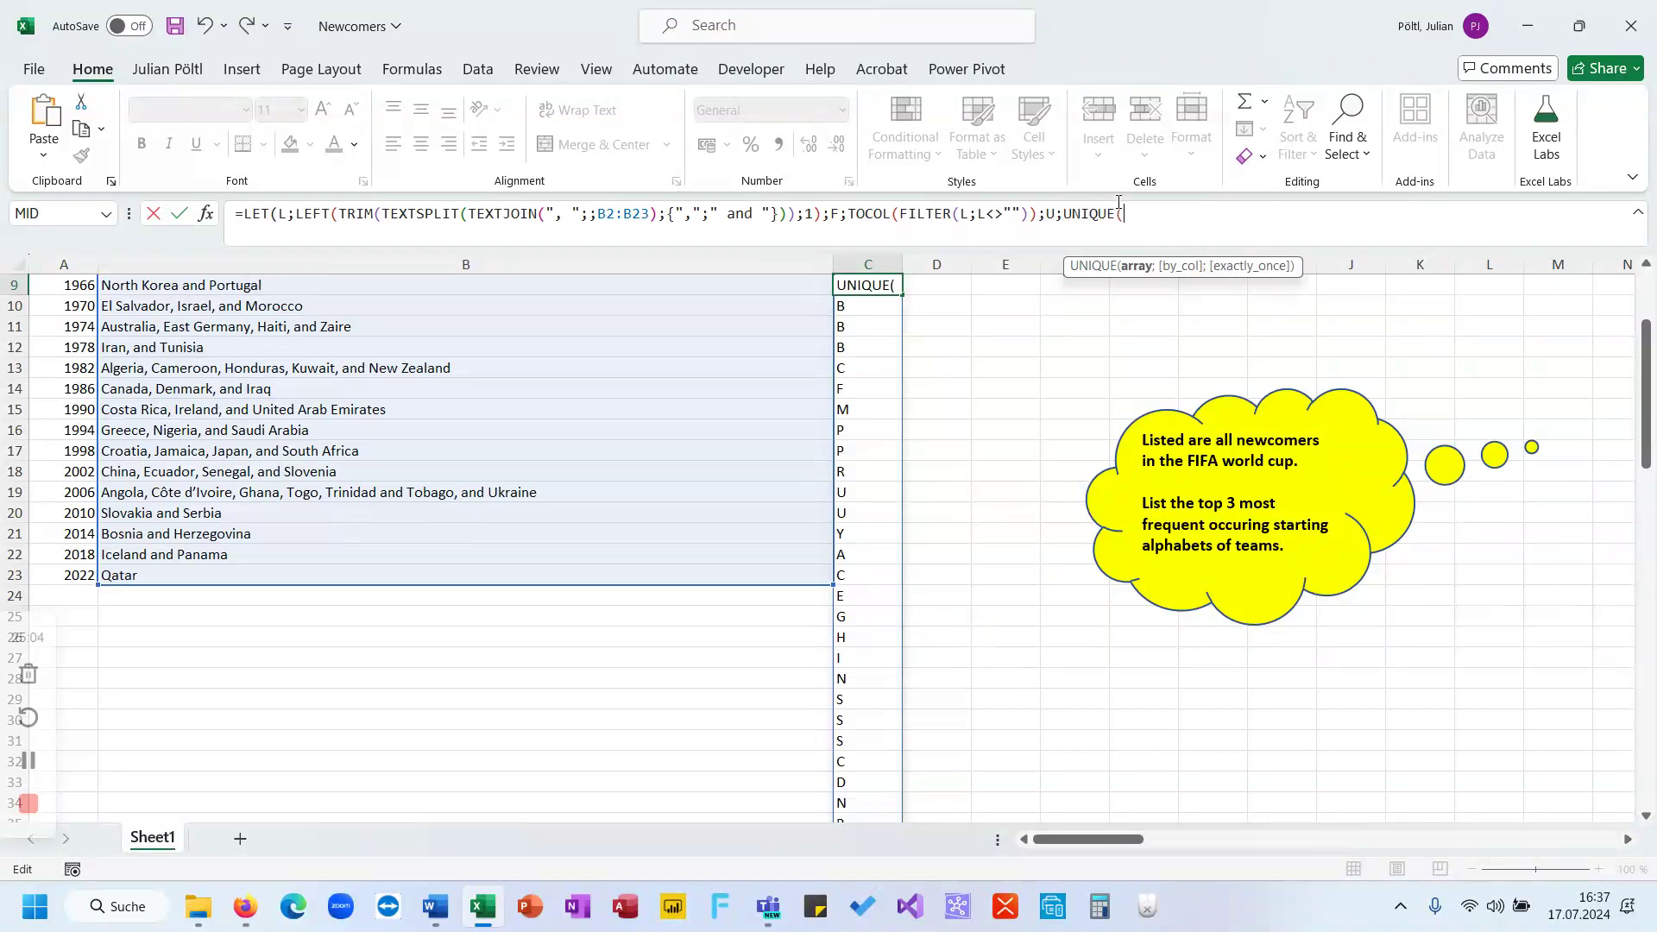
text(F)))
key(Return)
key(Return)
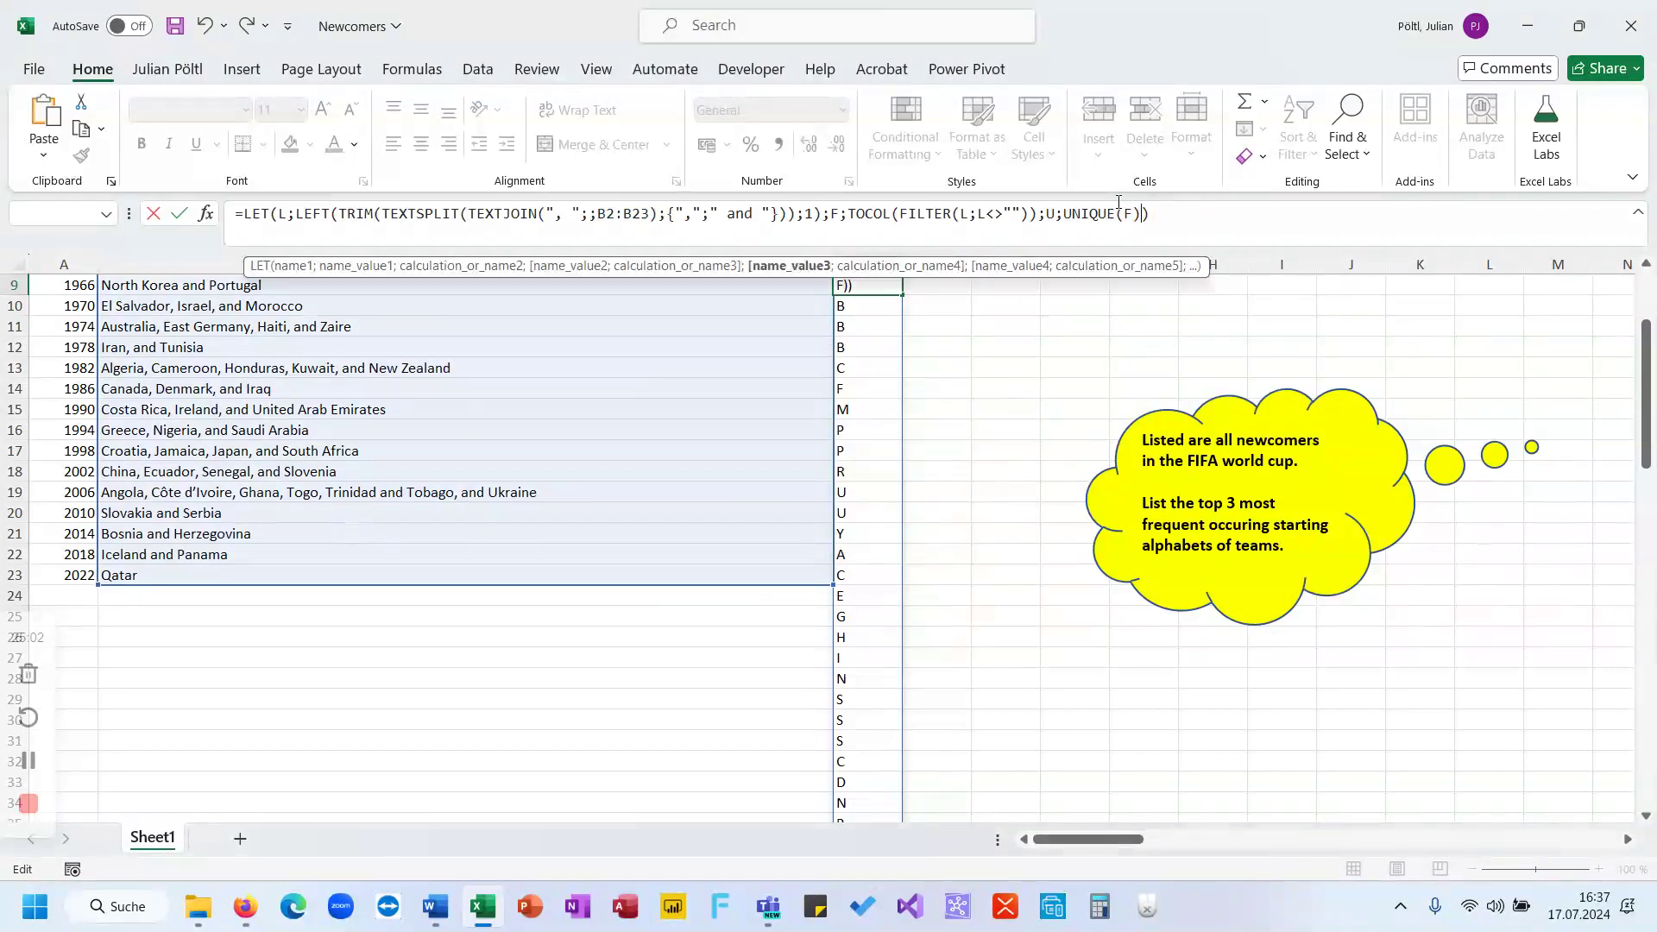
text(;U)
key(Return)
key(Up)
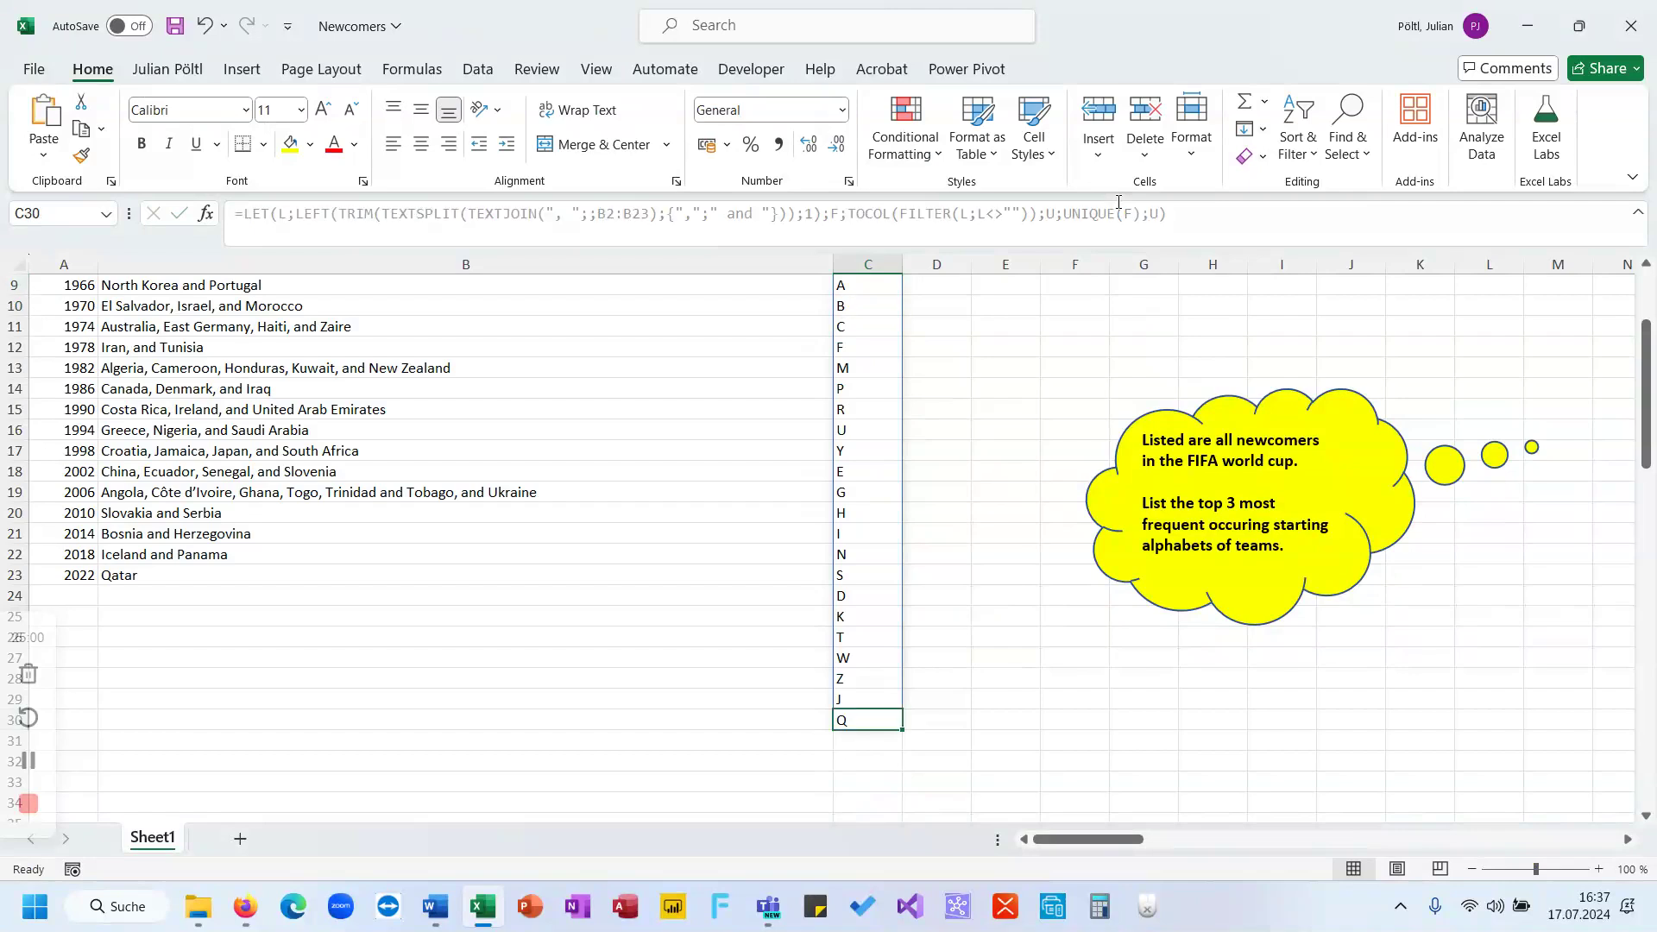
scroll(982, 393, up, 3)
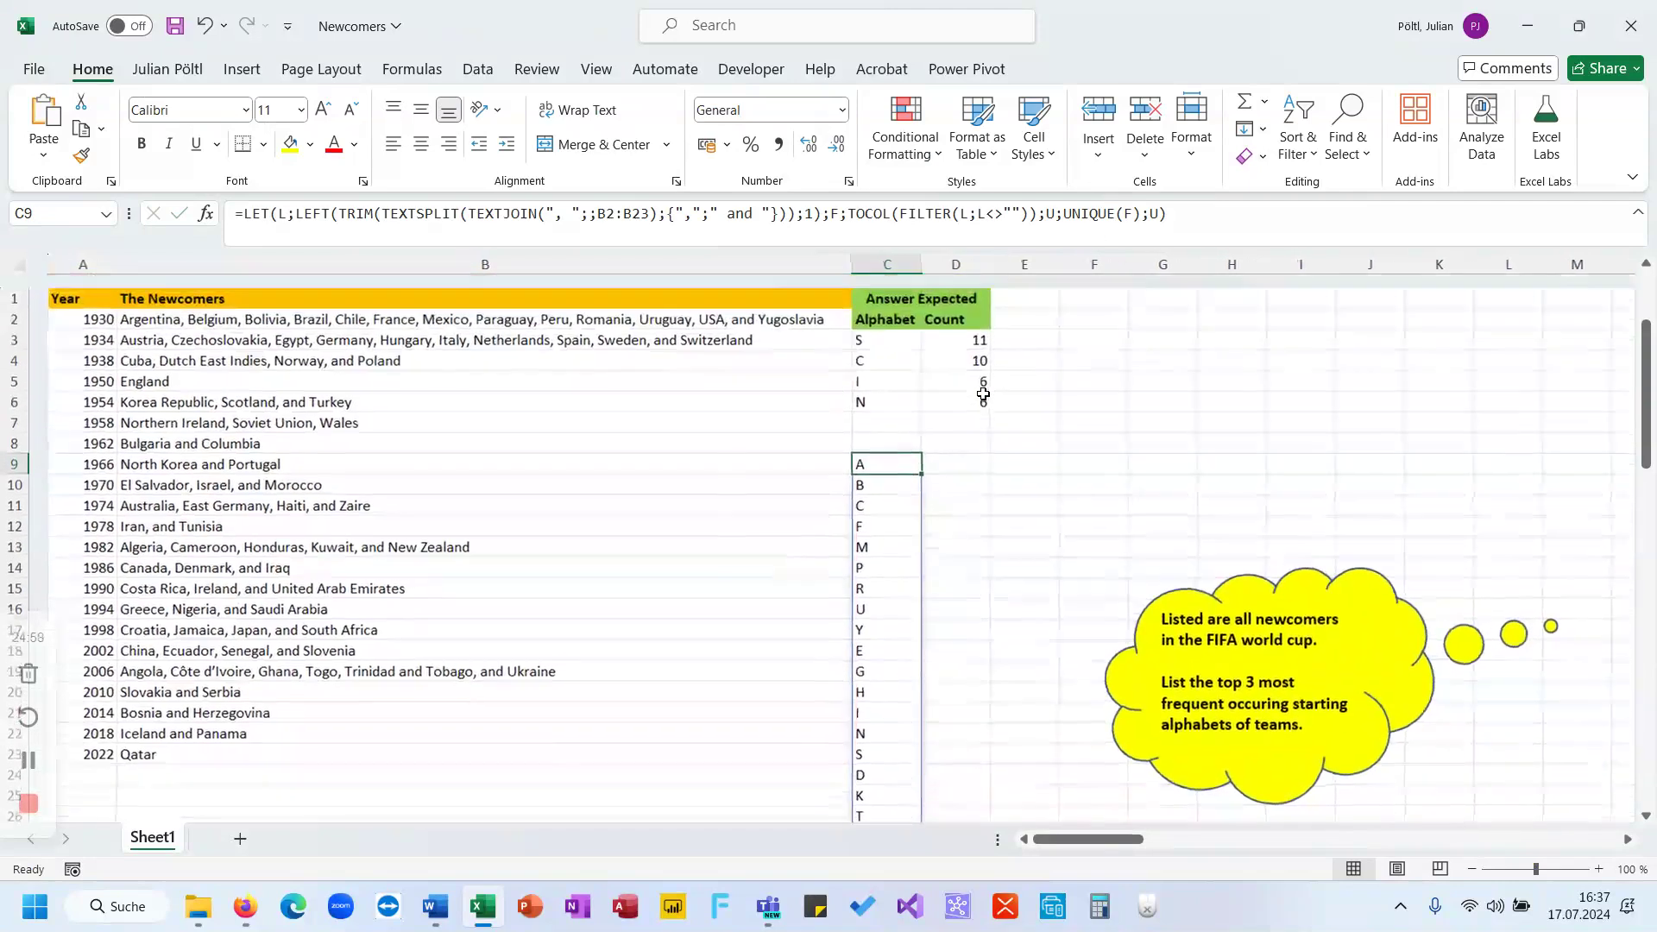
Try to return COUNTIF(F;U) as the final result of the C9 formula.
click(1208, 231)
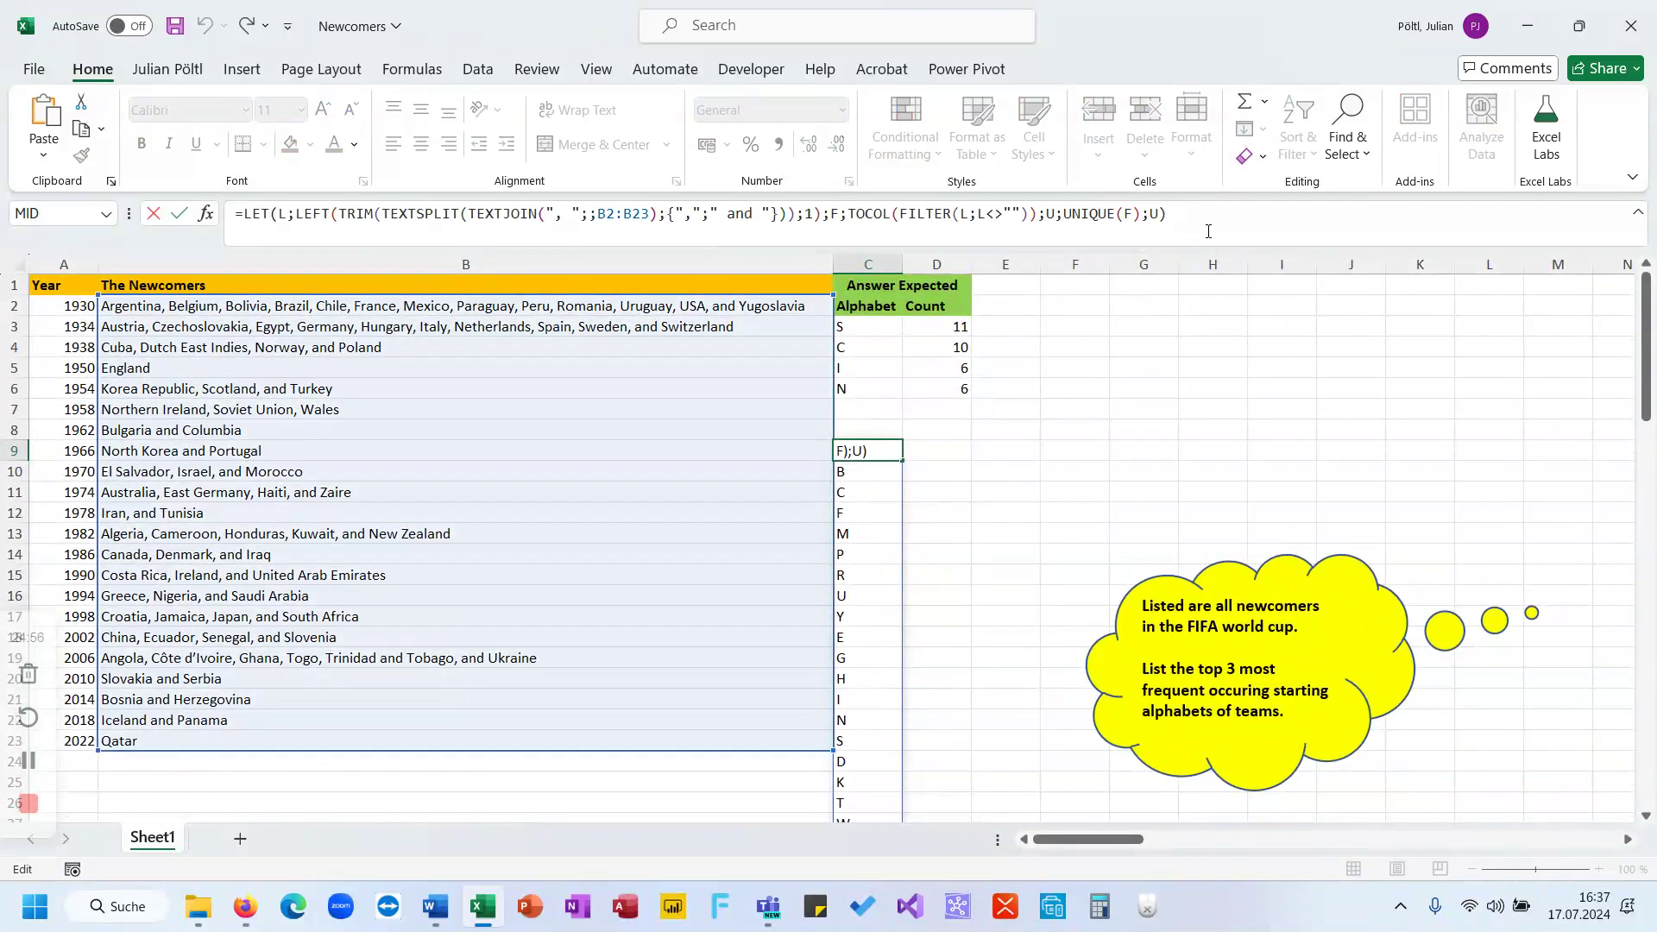
key(BackSpace)
key(BackSpace)
text(count)
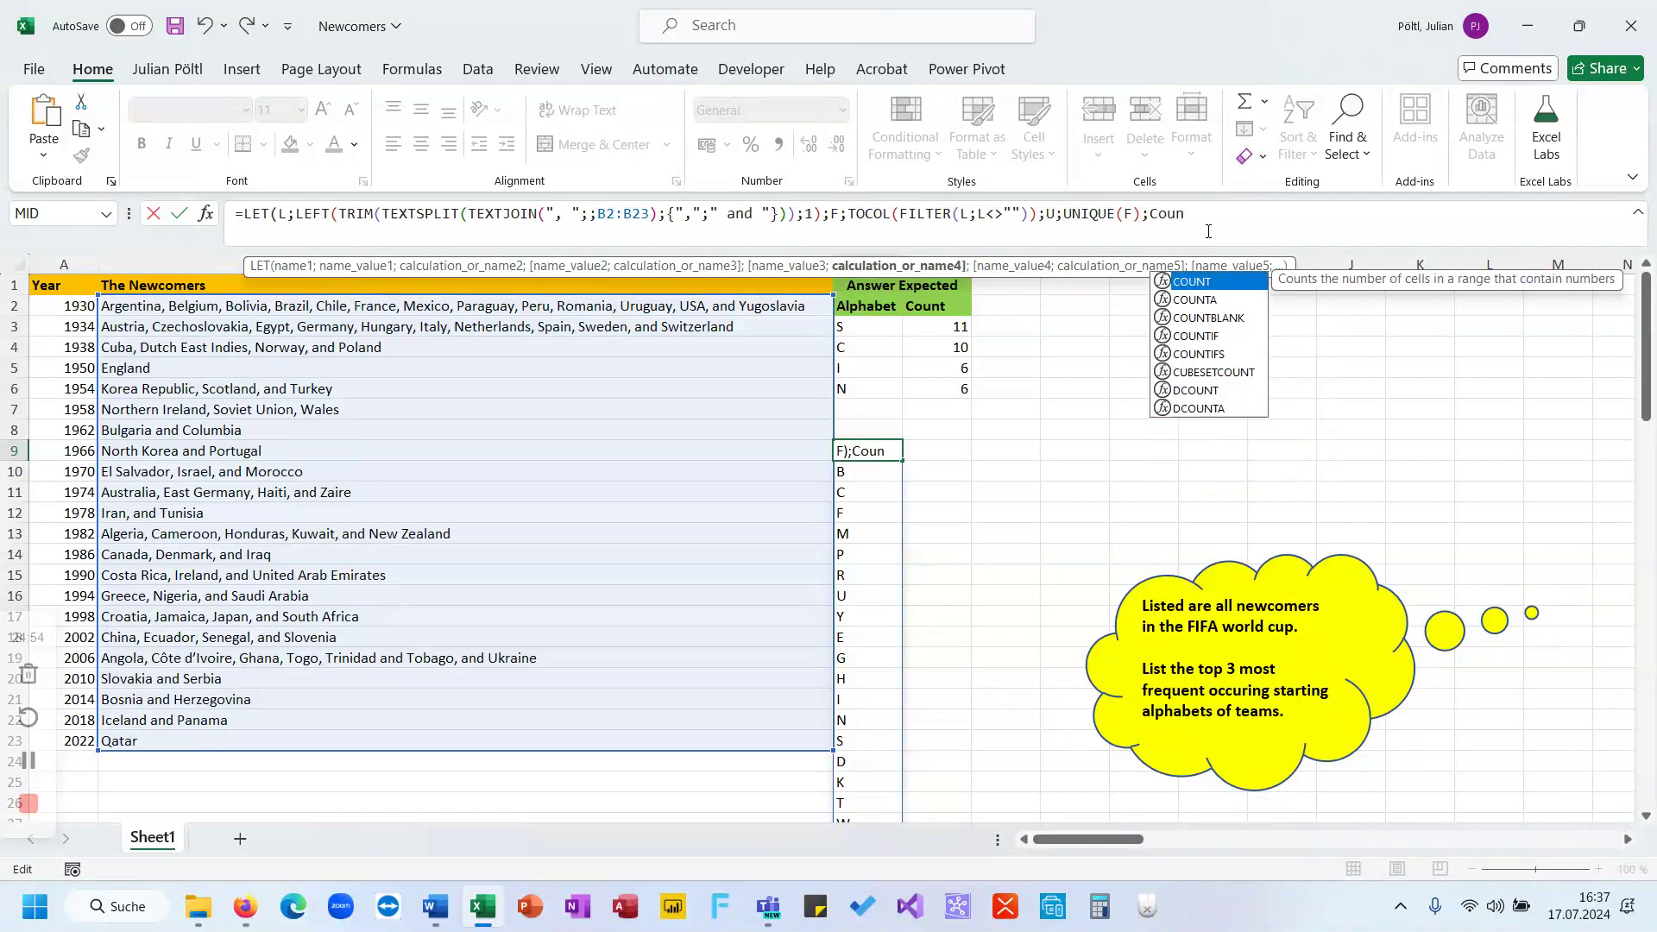
key(Down)
key(Down)
key(Down)
key(Tab)
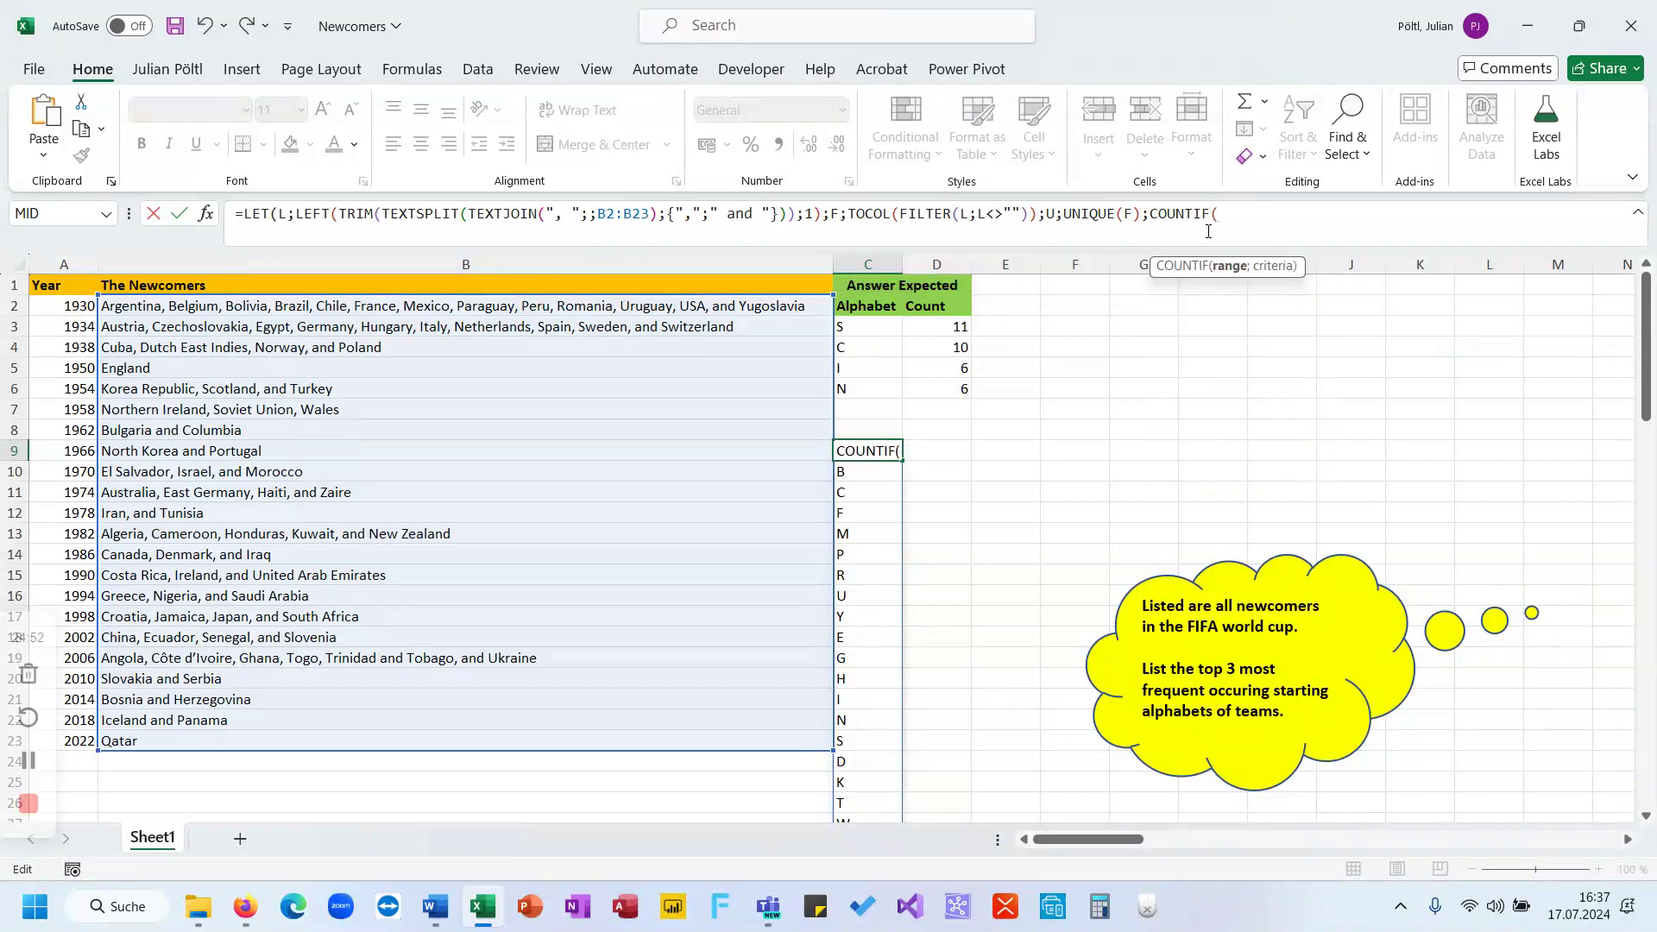
text(F;U)))
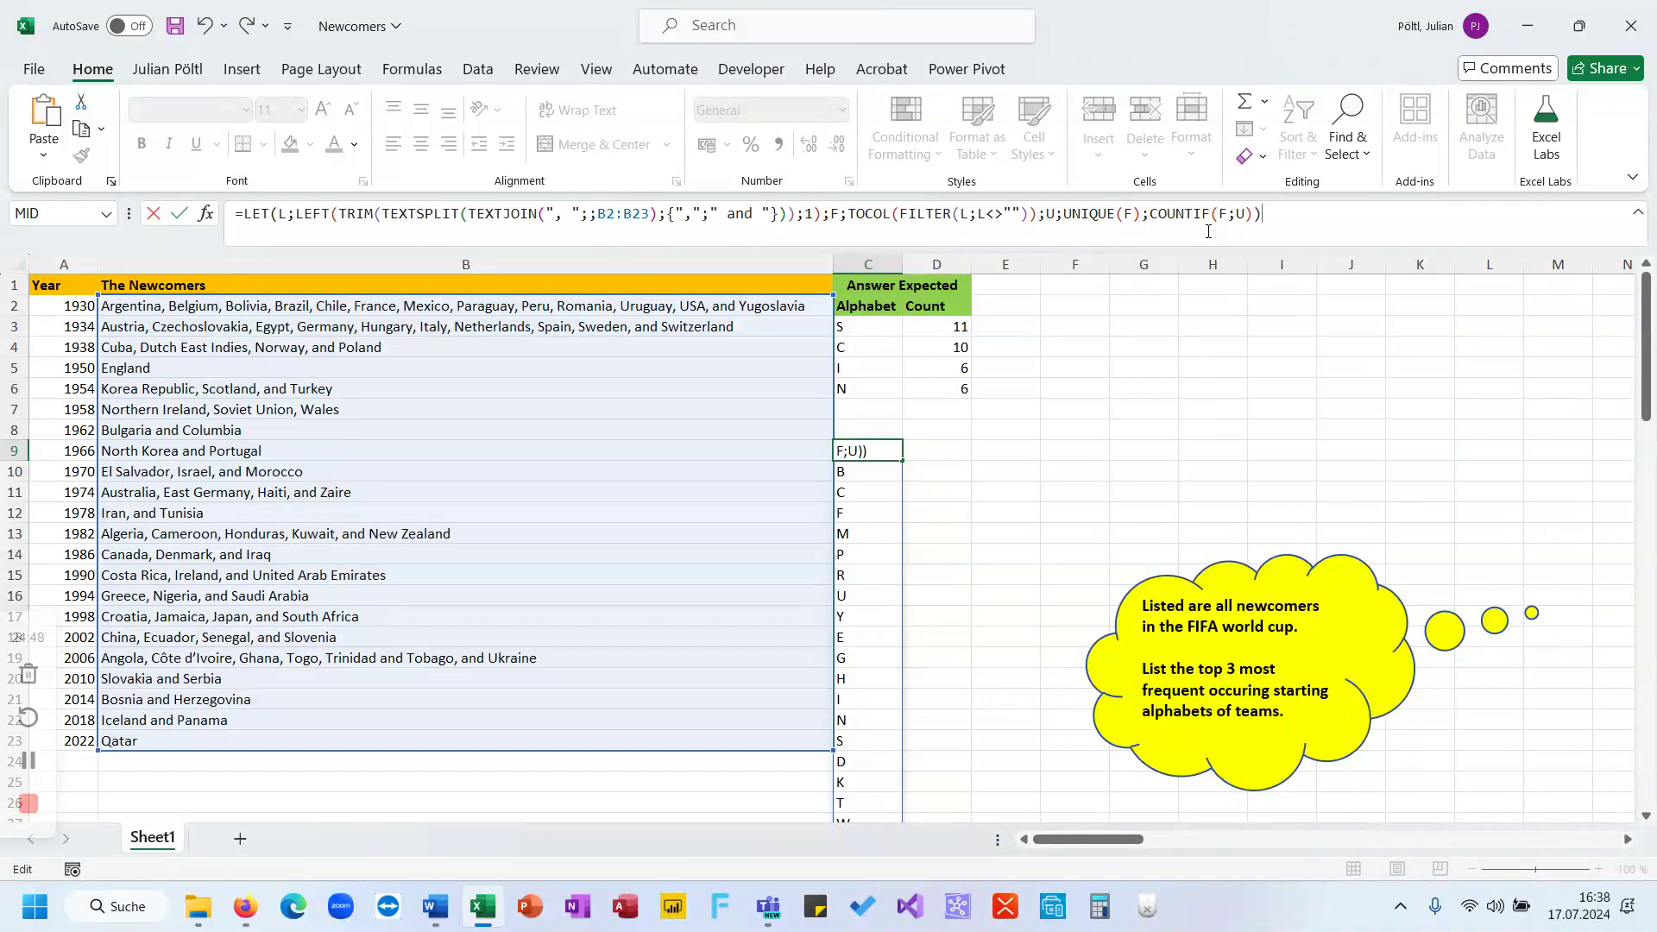
key(ctrl+Return)
key(ctrl+z)
Make the C9 formula return the count per distinct letter with MAP(U;LAMBDA(A;COUNTA(FILTER(F;F=A)))).
key(F2)
key(BackSpace)
key(BackSpace)
text(Map(U;)
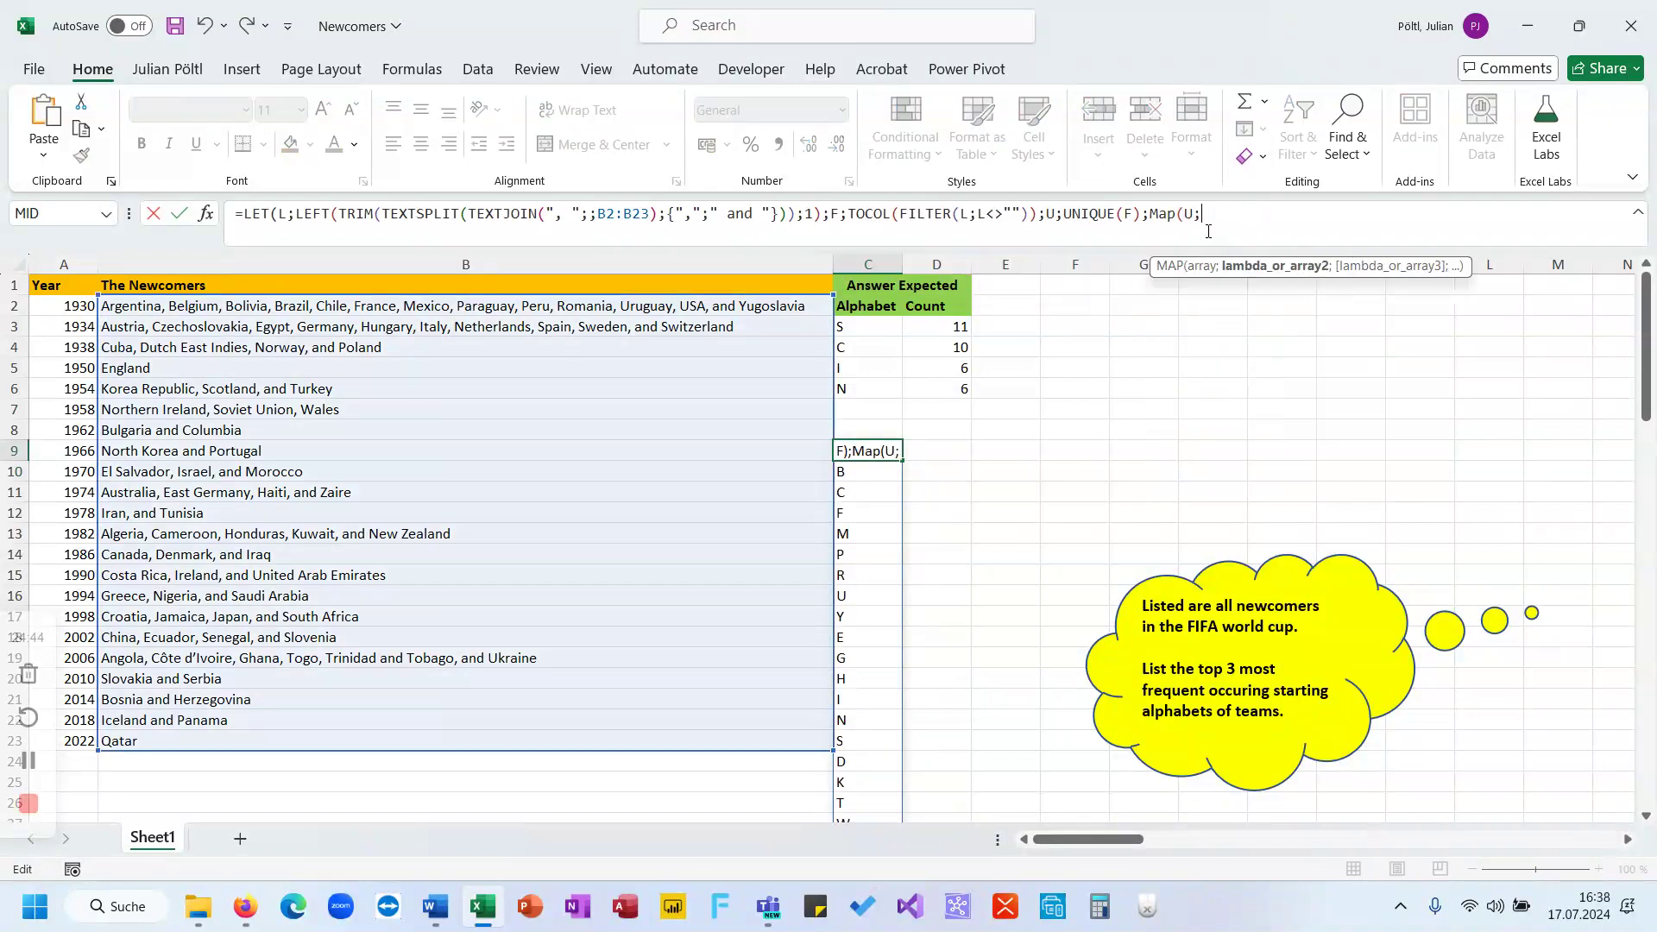
text(LAMBDA(A;F)
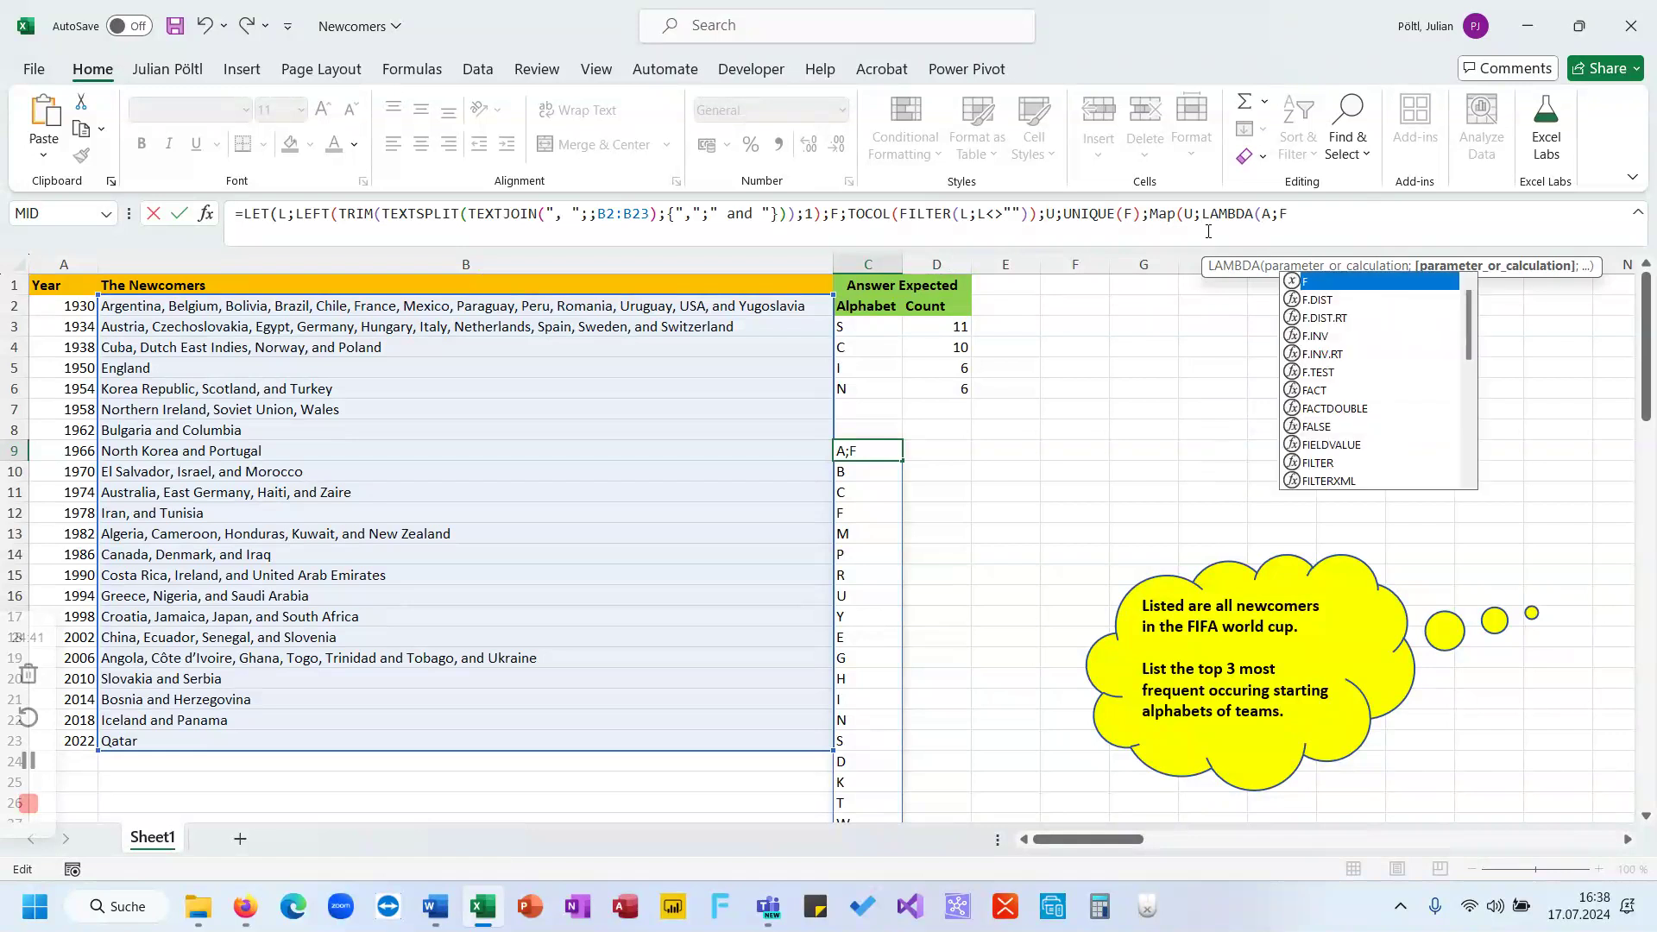
key(BackSpace)
text(count)
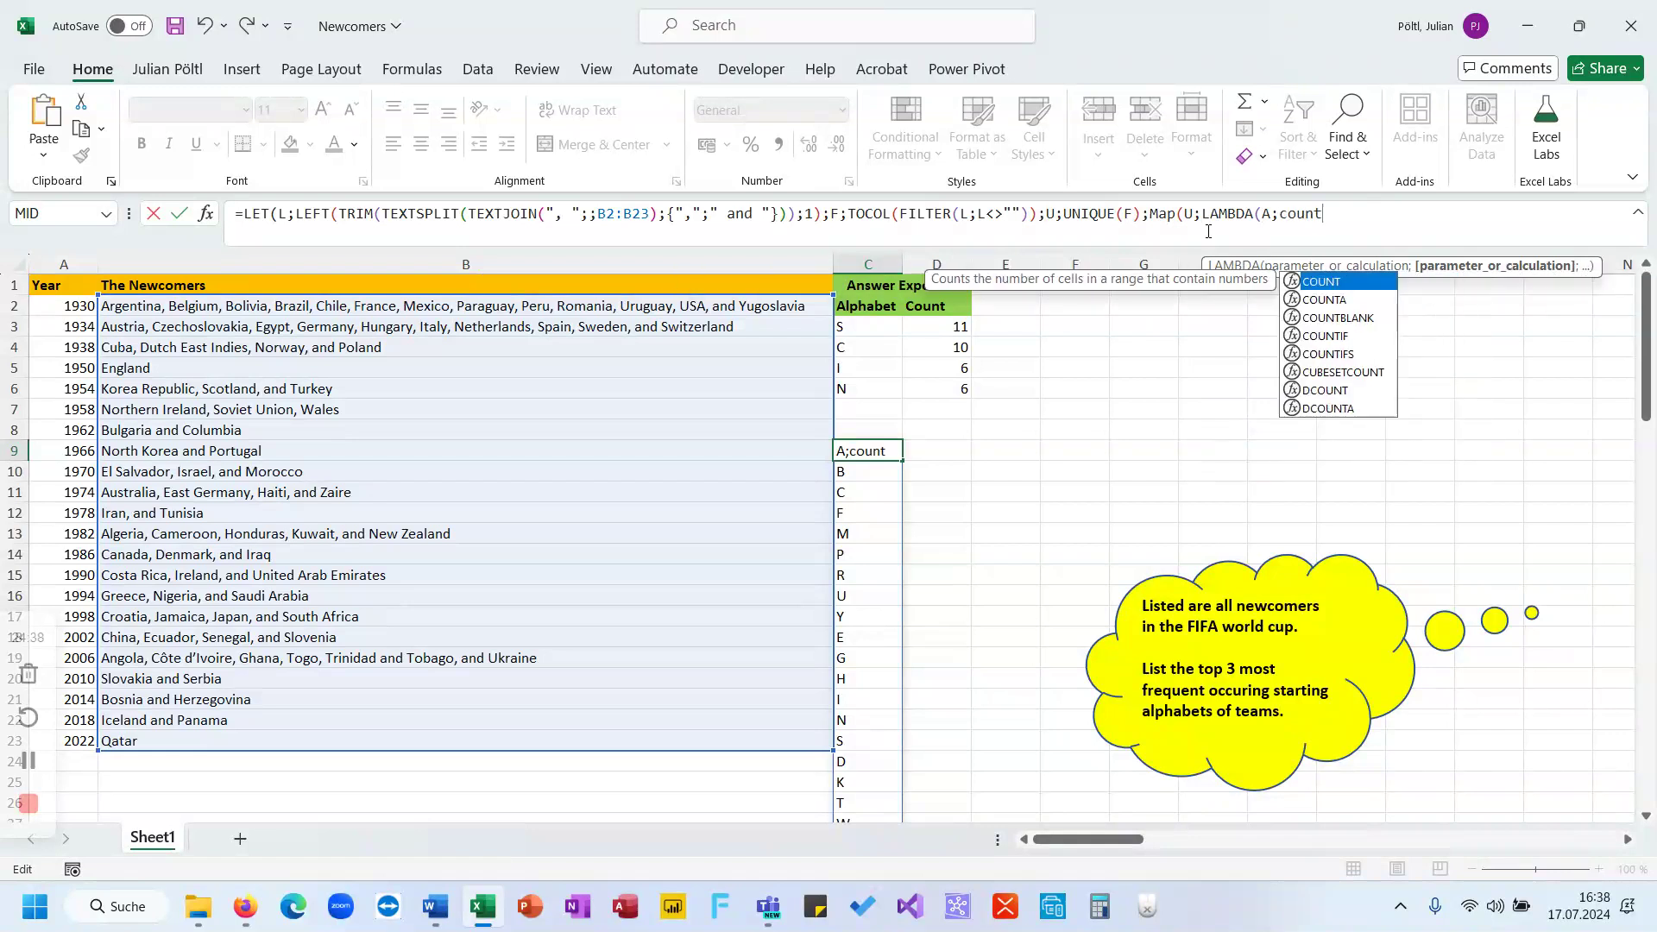
key(Down)
key(Tab)
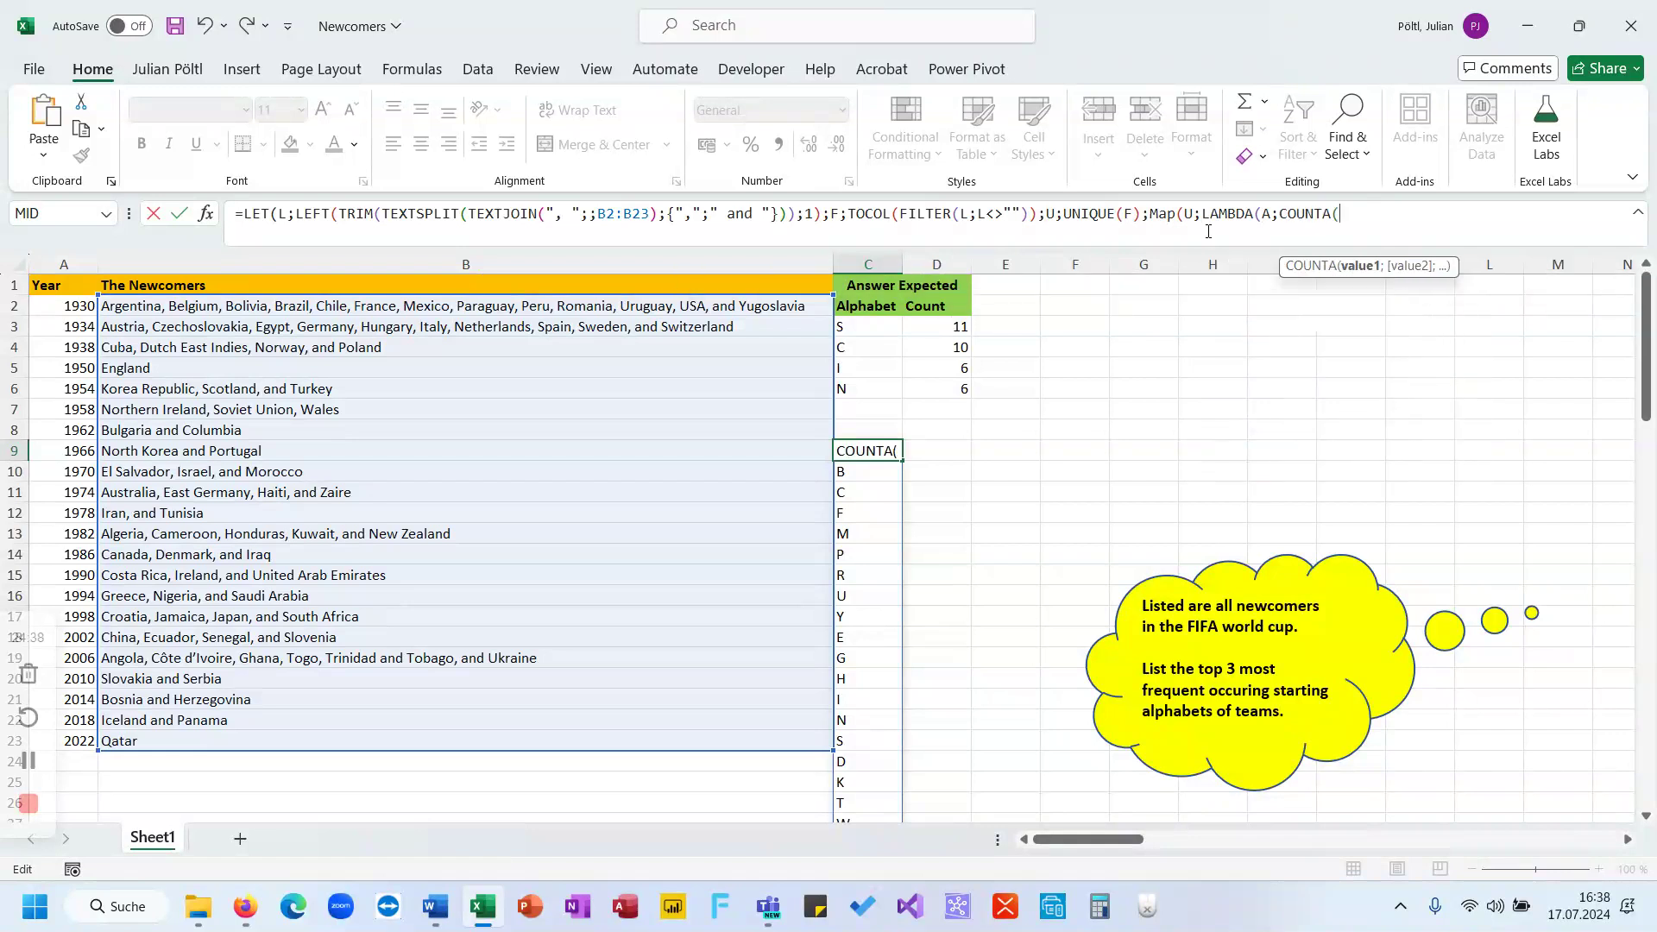
text(Filter)
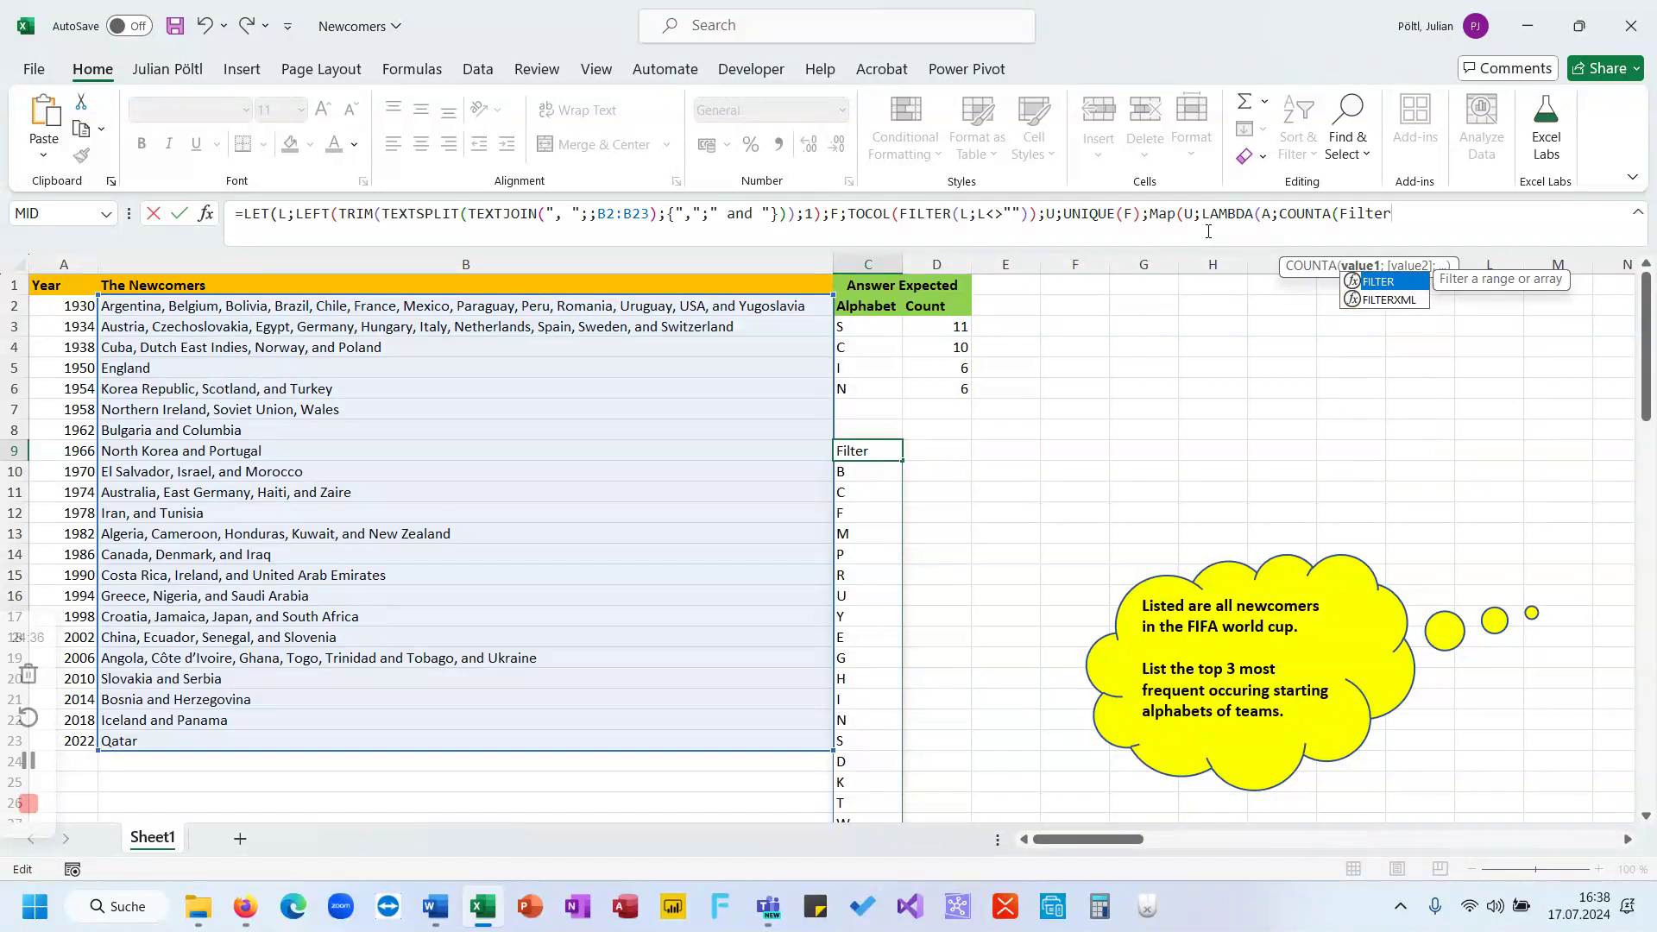
text(()
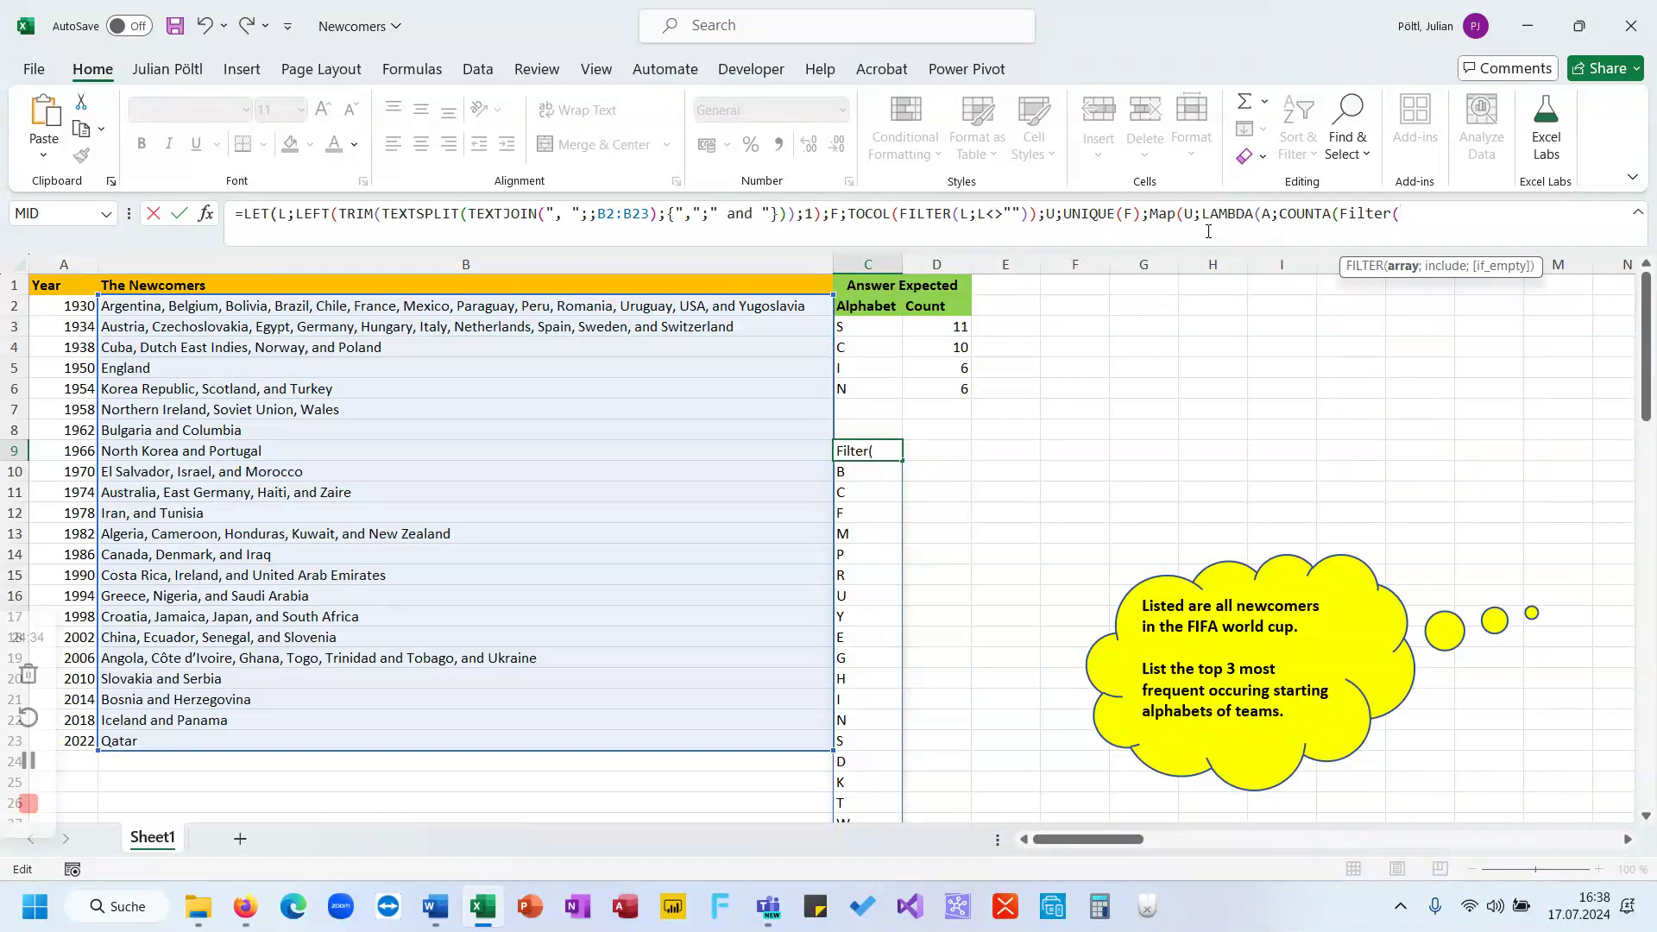
text(F;F)
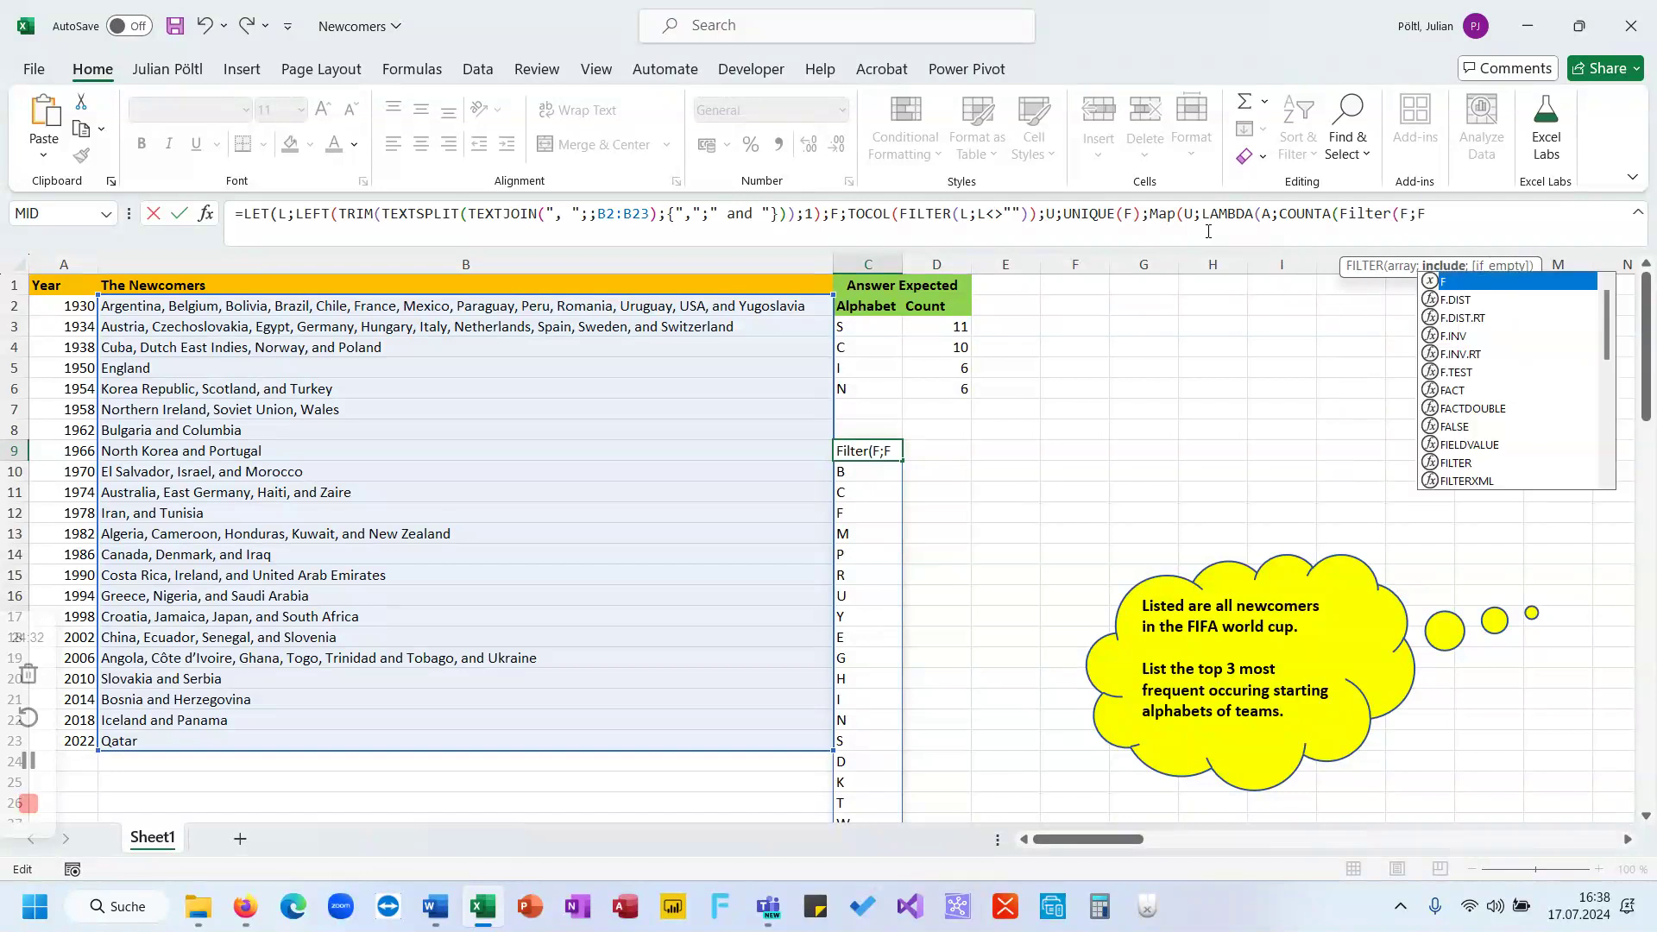
text(=A)
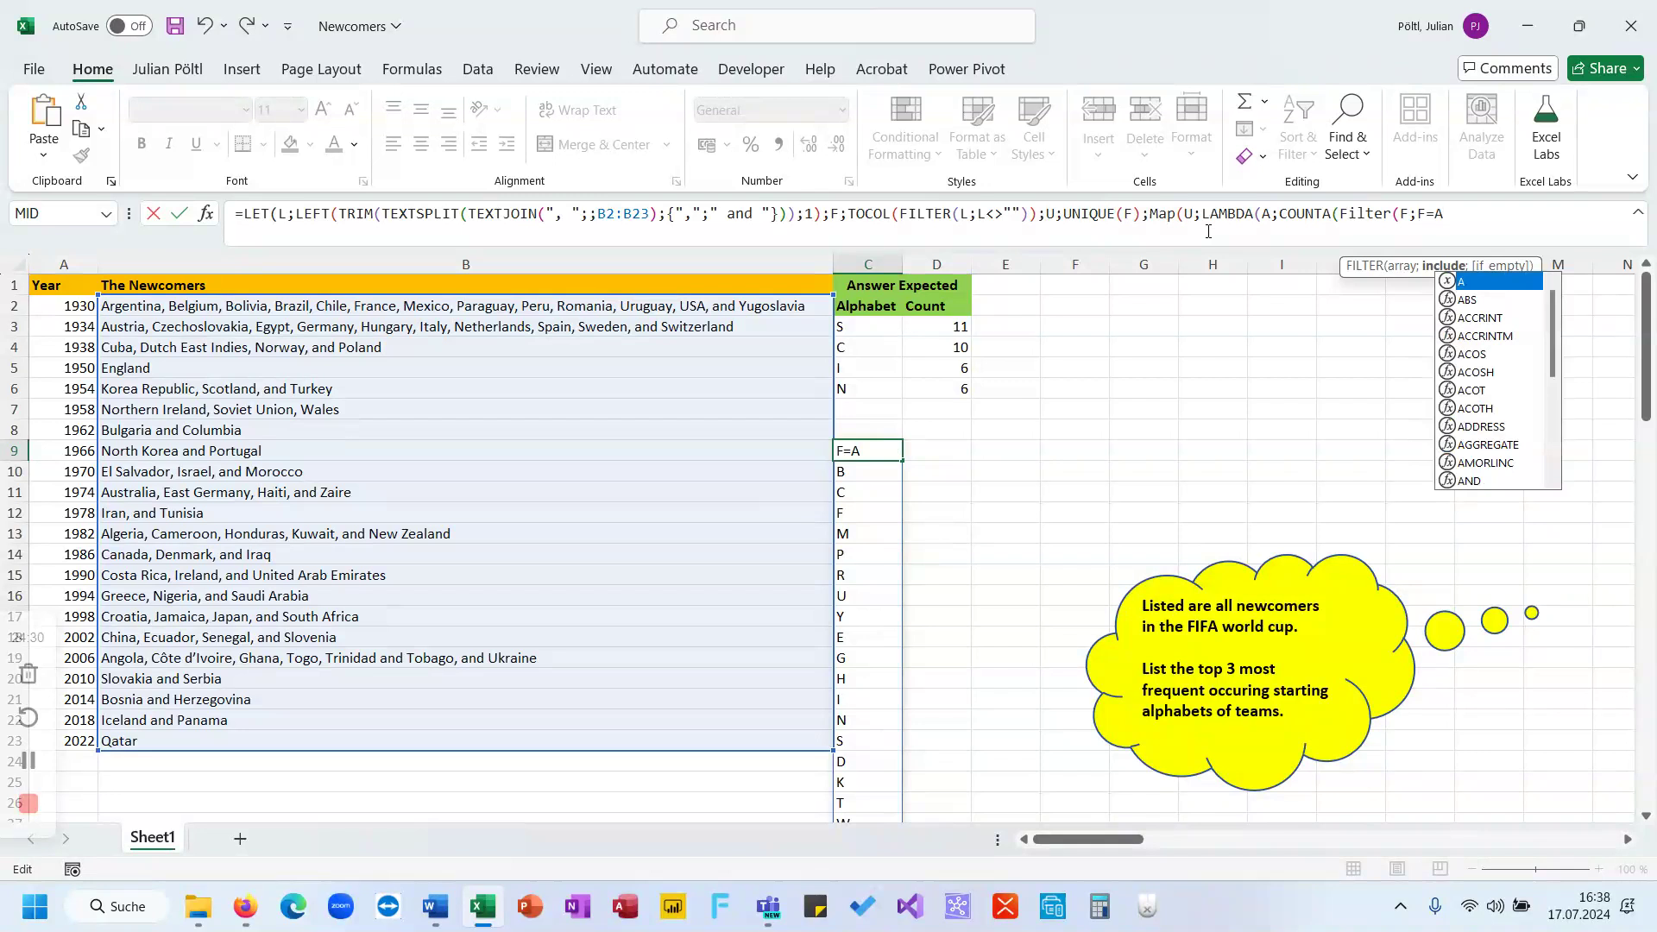
text()))))
key(Return)
Examine the letter counts spilled down column C from C9.
key(Up)
key(ctrl+Down)
key(ctrl+Up)
scroll(1070, 400, up, 1)
scroll(1070, 400, up, 2)
scroll(1070, 401, down, 2)
scroll(1069, 401, up, 2)
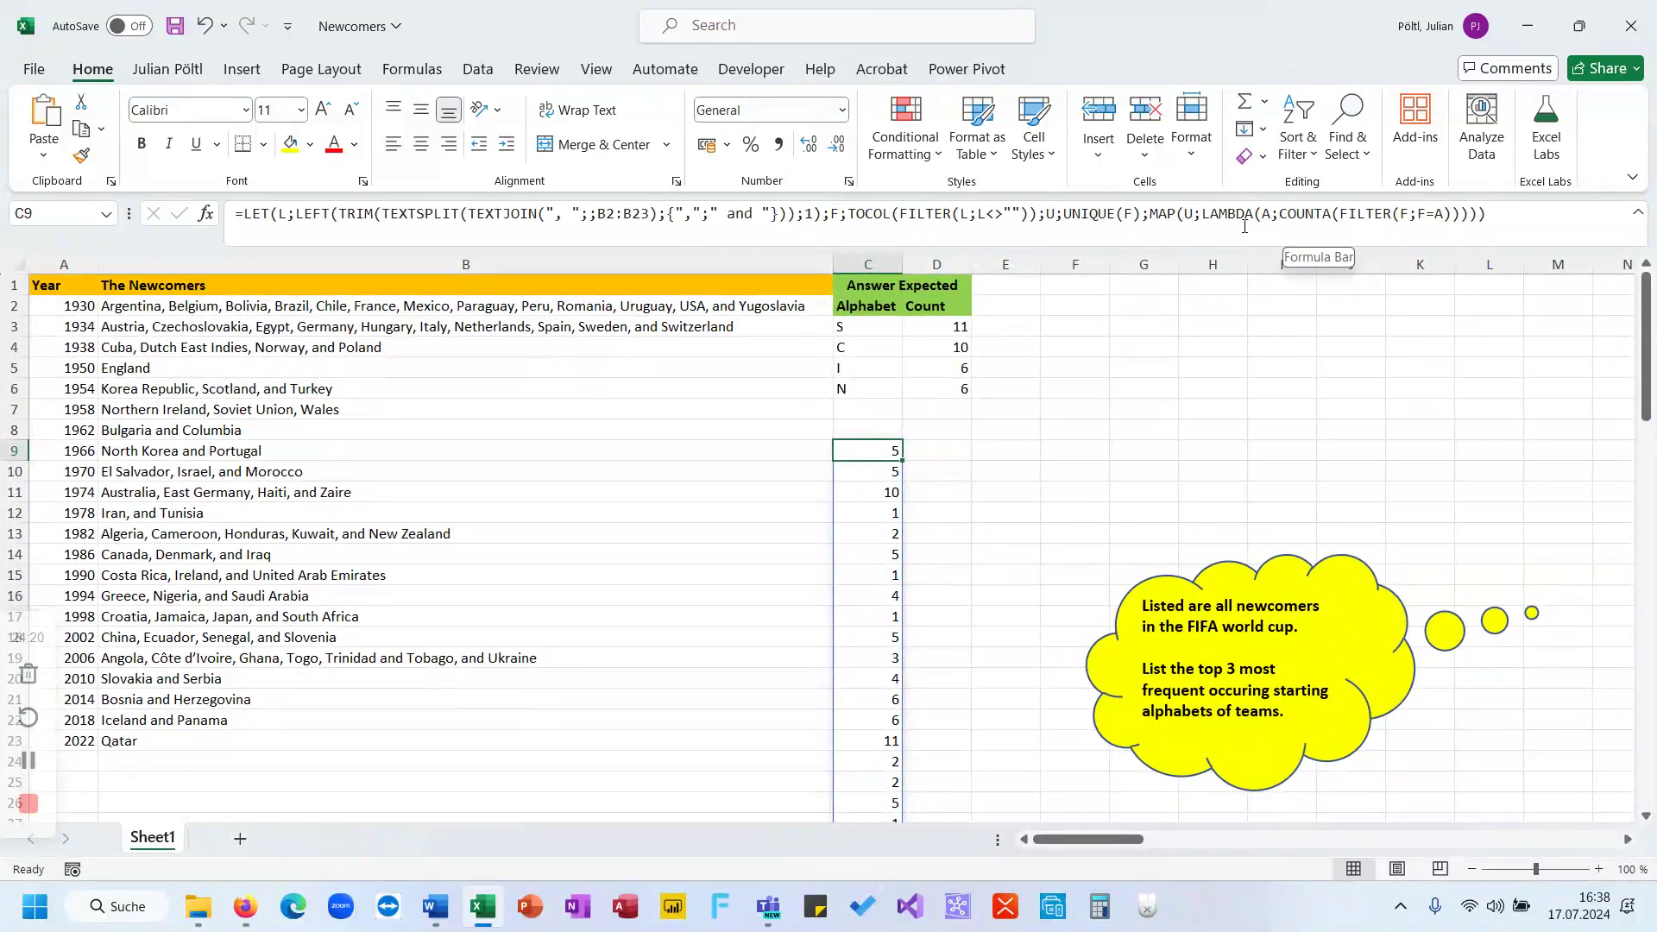
Name the MAP result C in the C9 formula, return HSTACK(U;C), and check the letters beside their counts.
click(1151, 216)
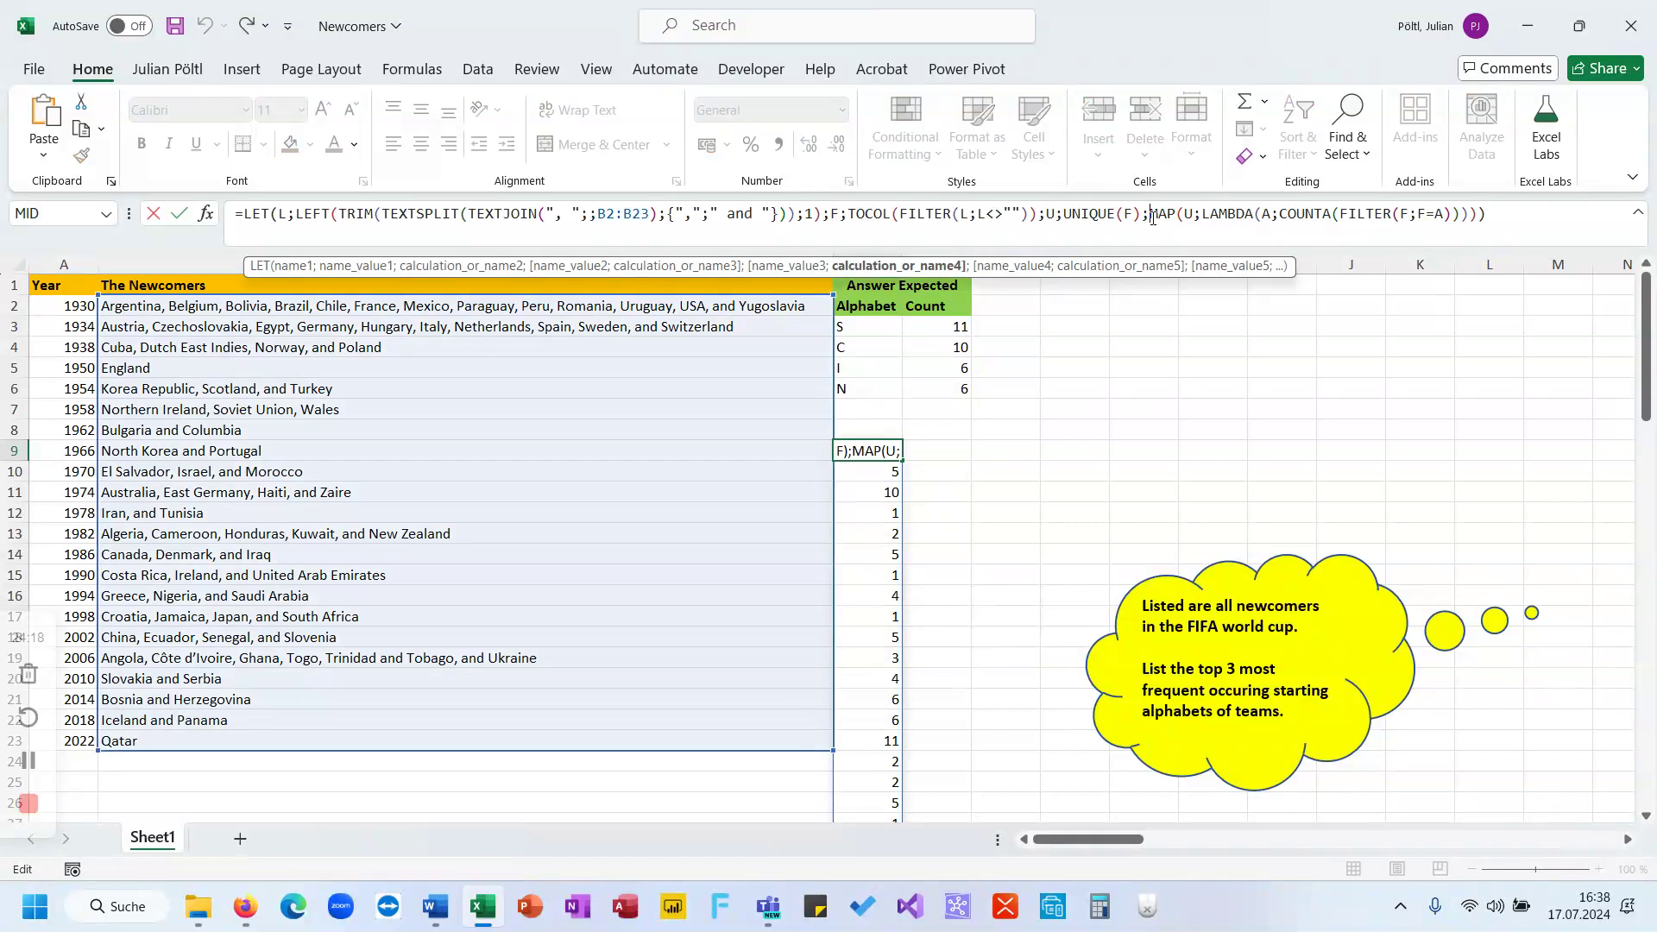
text(C;)
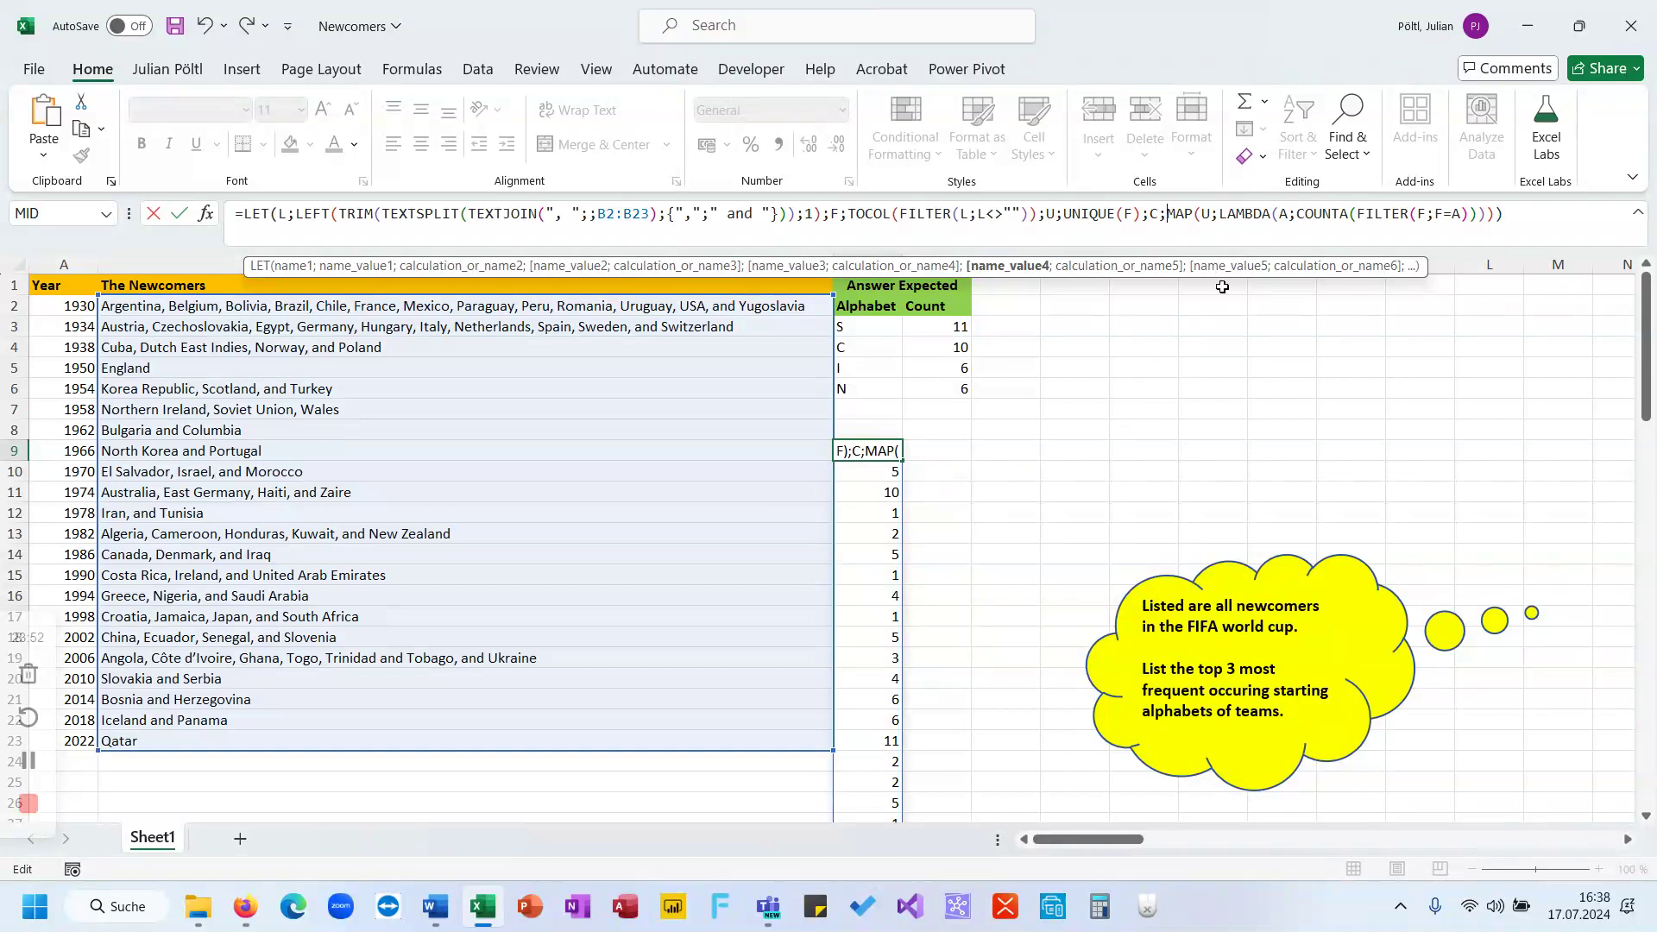
click(1532, 216)
key(BackSpace)
text(;C)
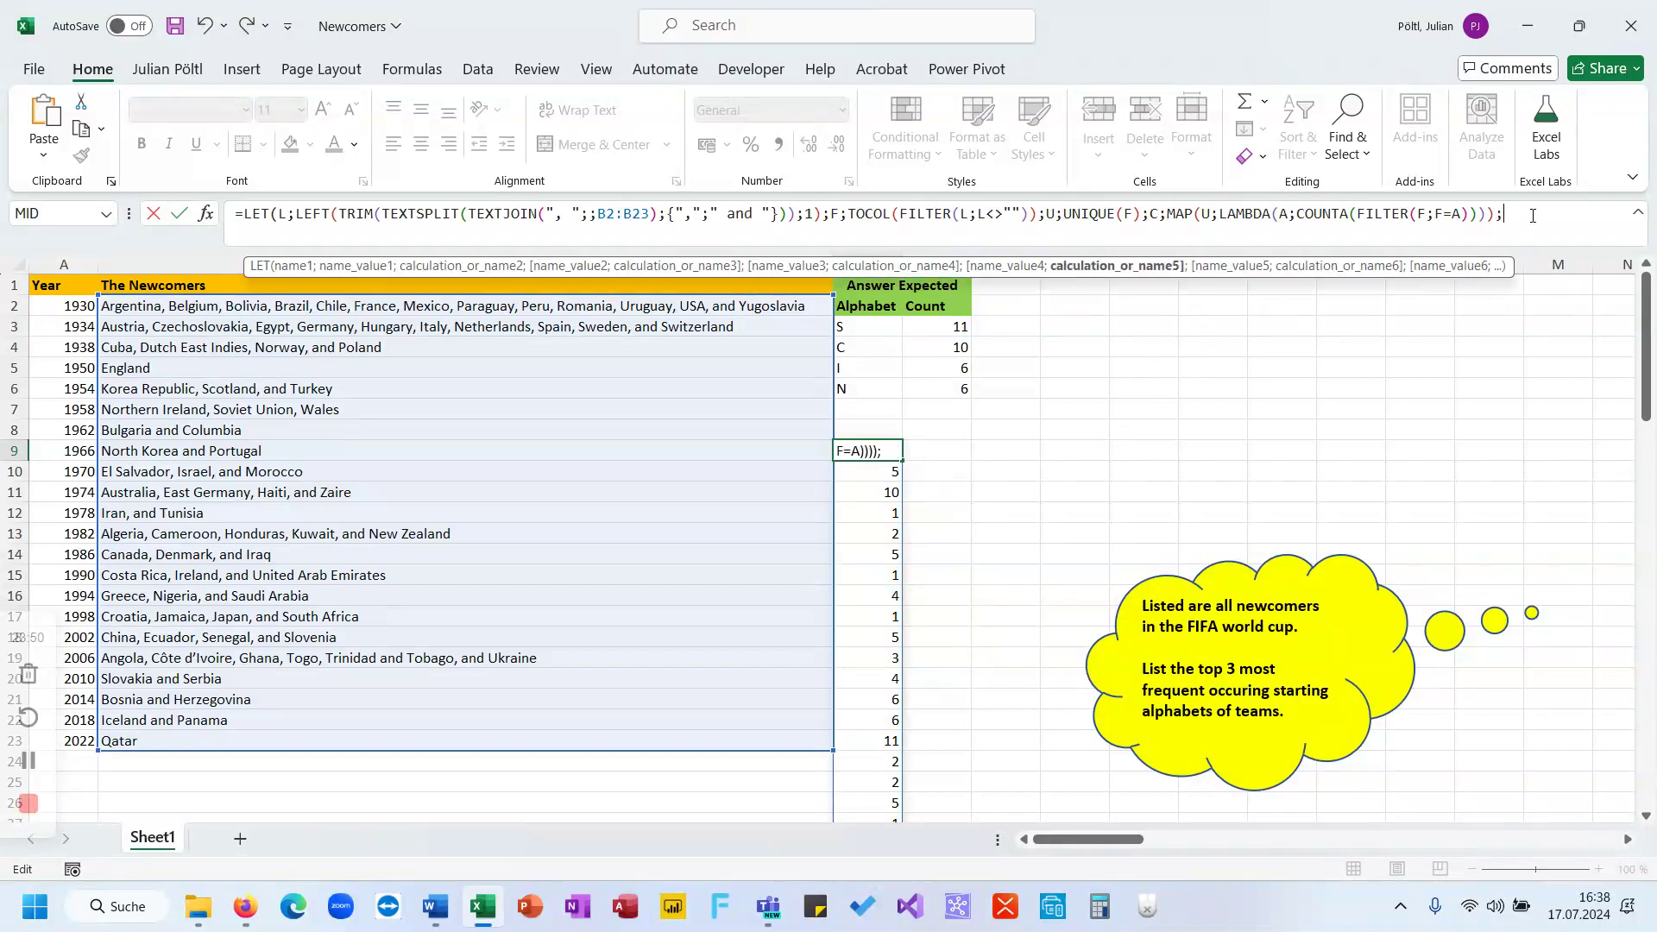
key(BackSpace)
text(HSTACK(U;C)))
key(Return)
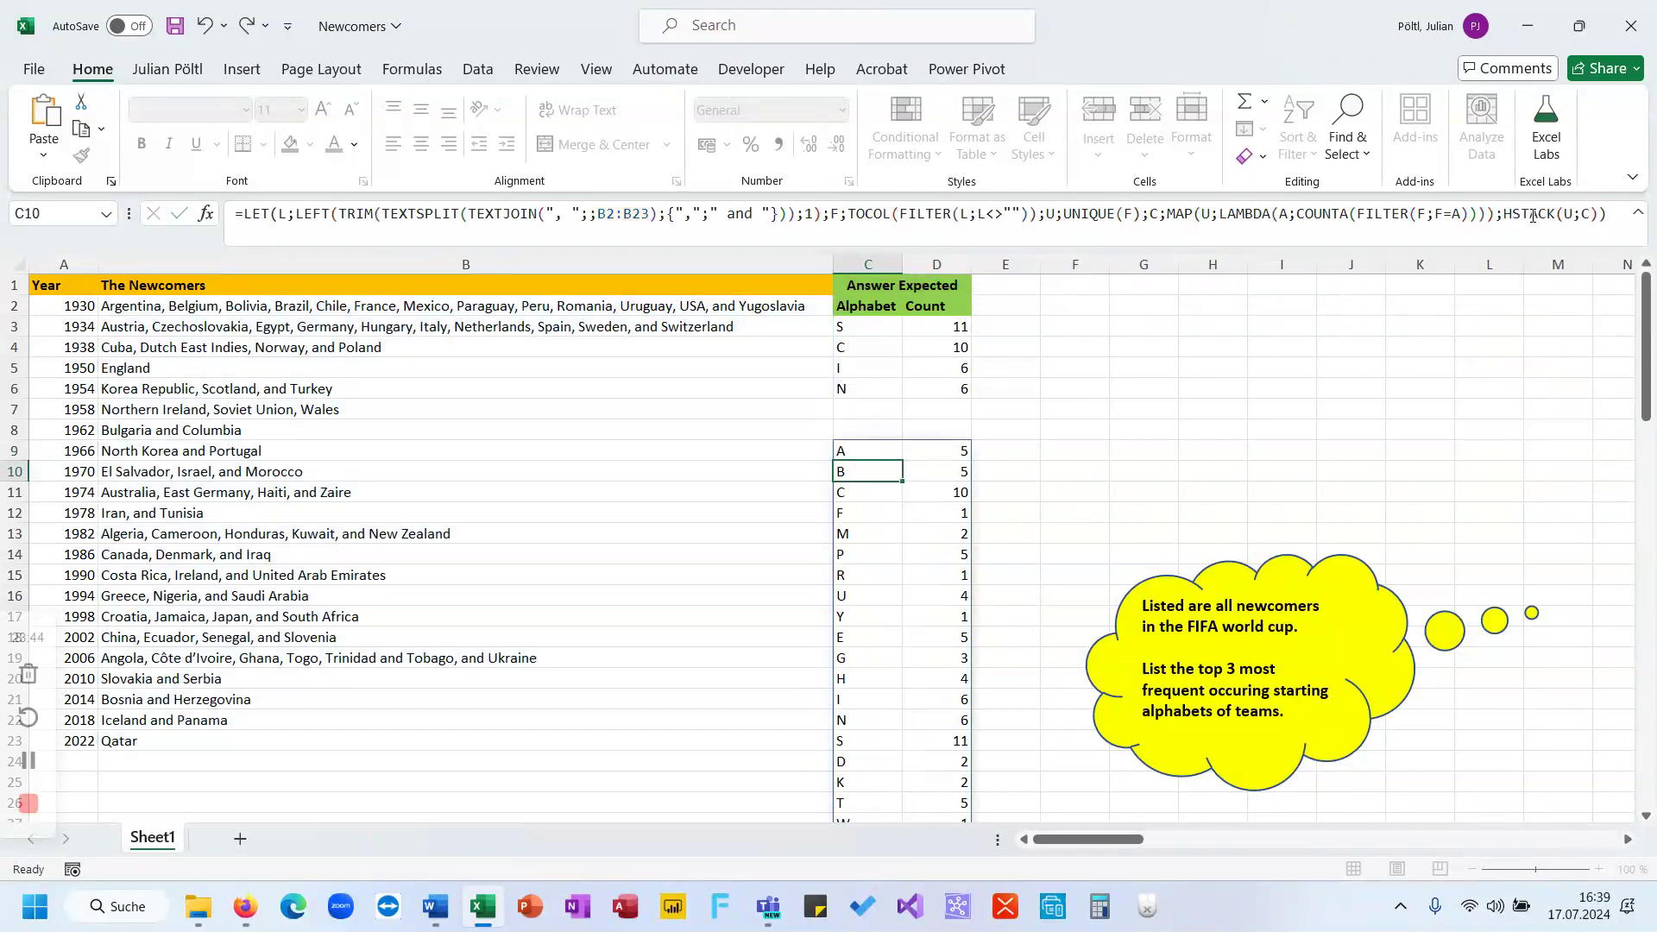
key(Up)
scroll(1532, 215, down, 2)
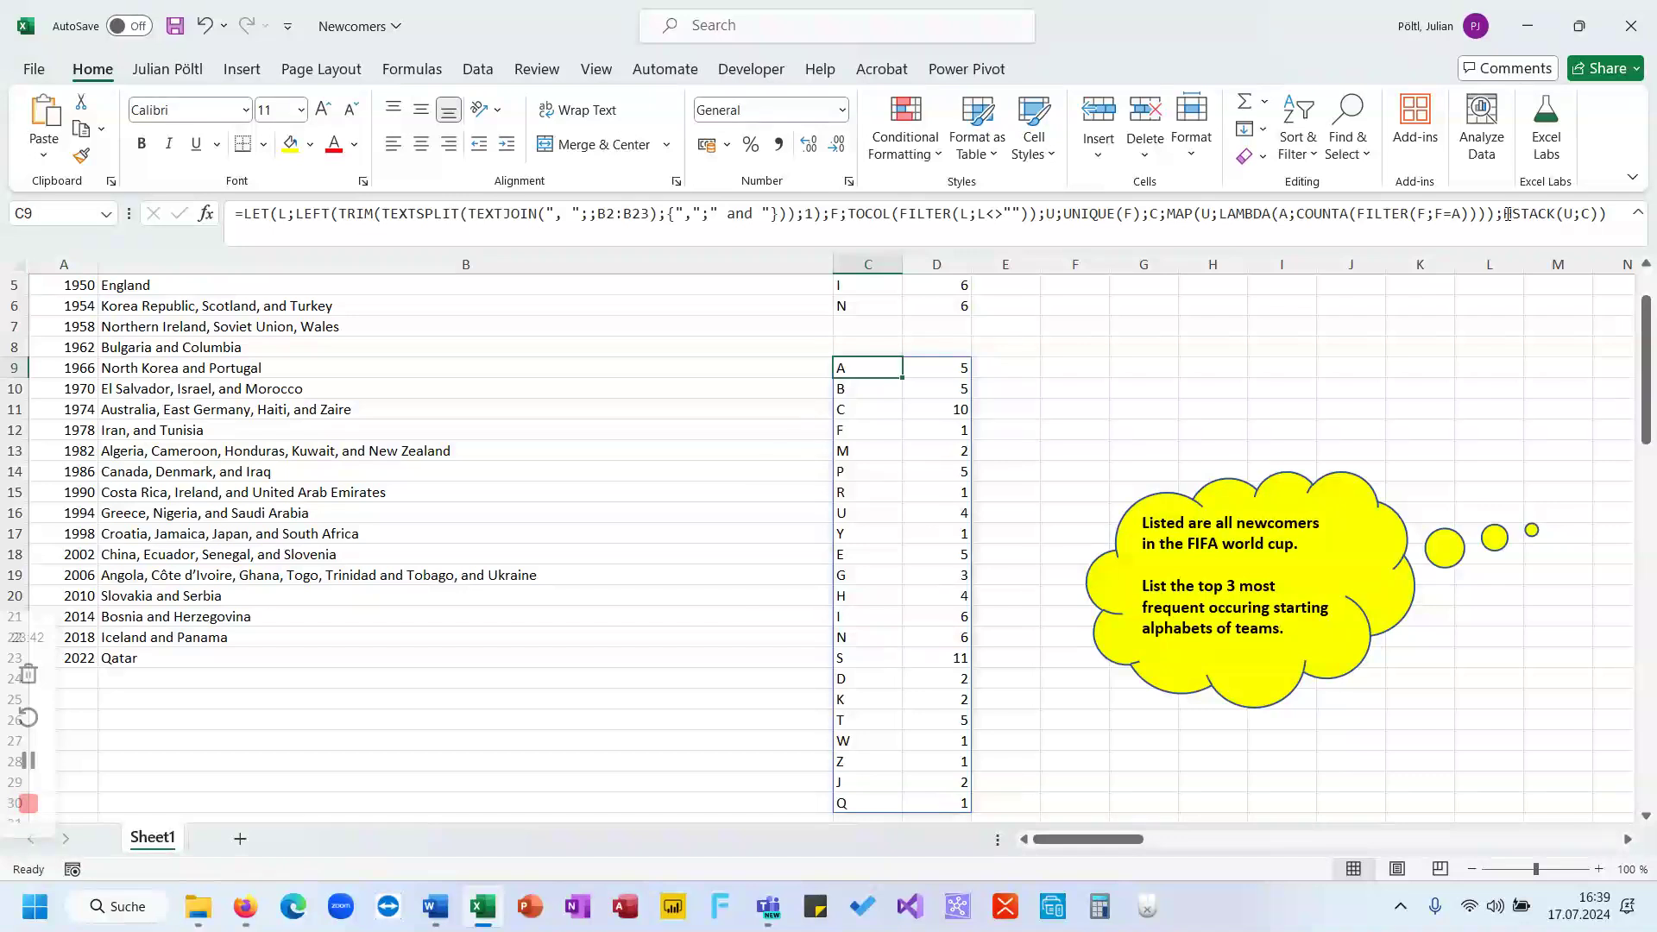
Wrap HSTACK(U;C) in the C9 formula in a FILTER function and start its condition with C>.
click(1506, 214)
text(filter))
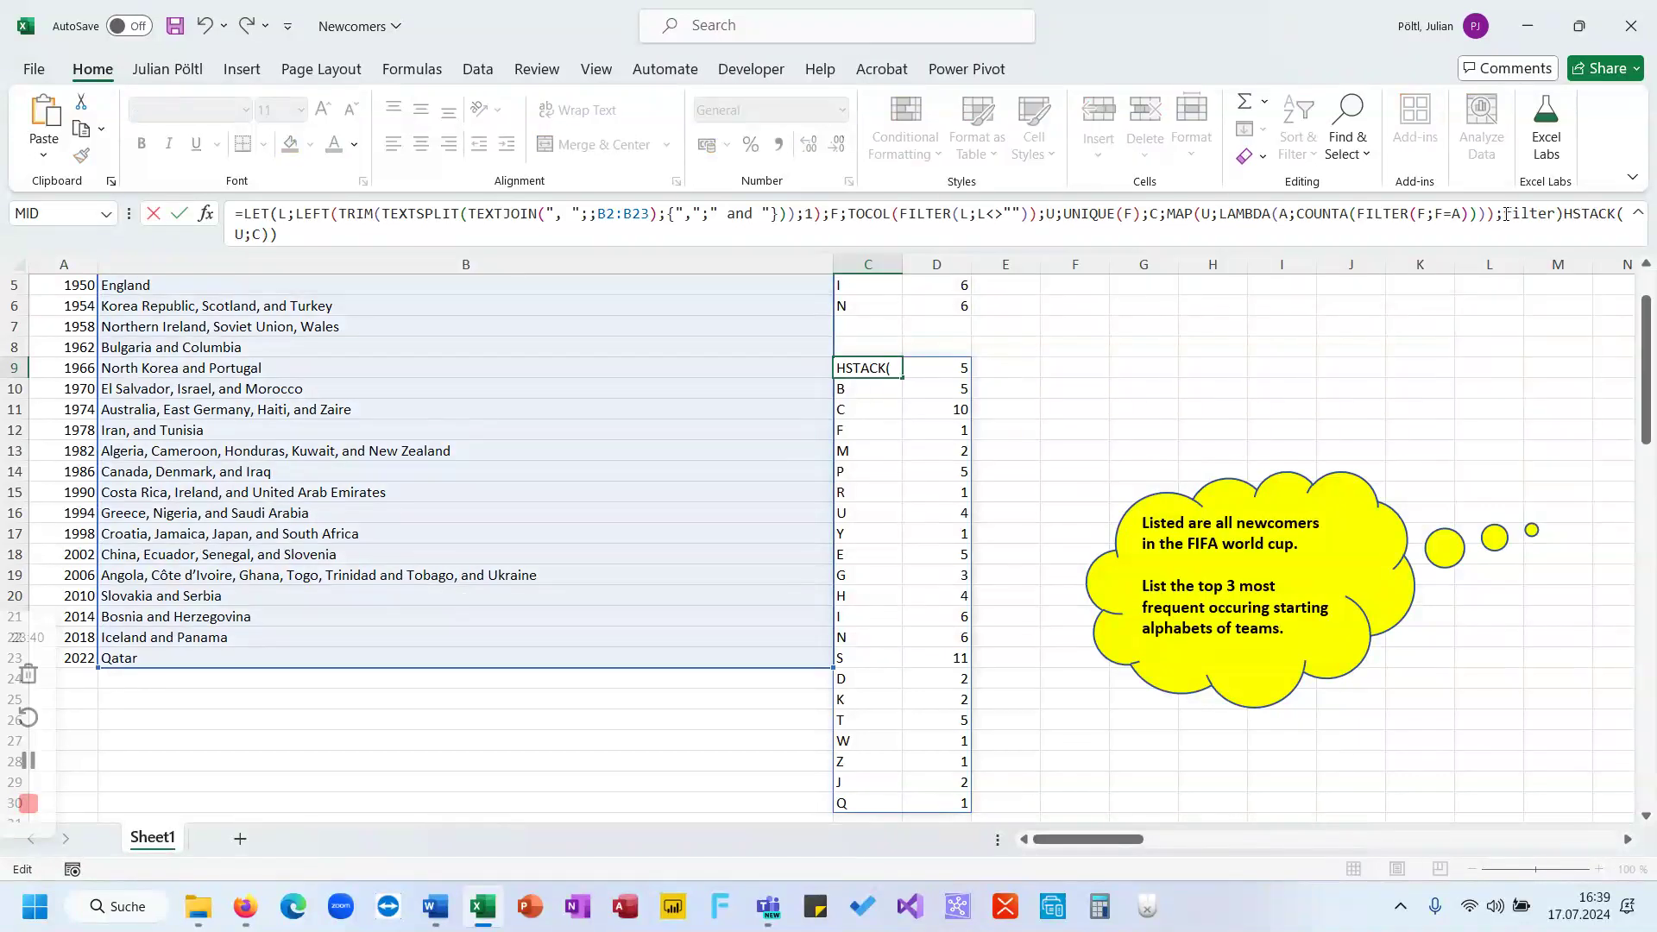
key(BackSpace)
text(()
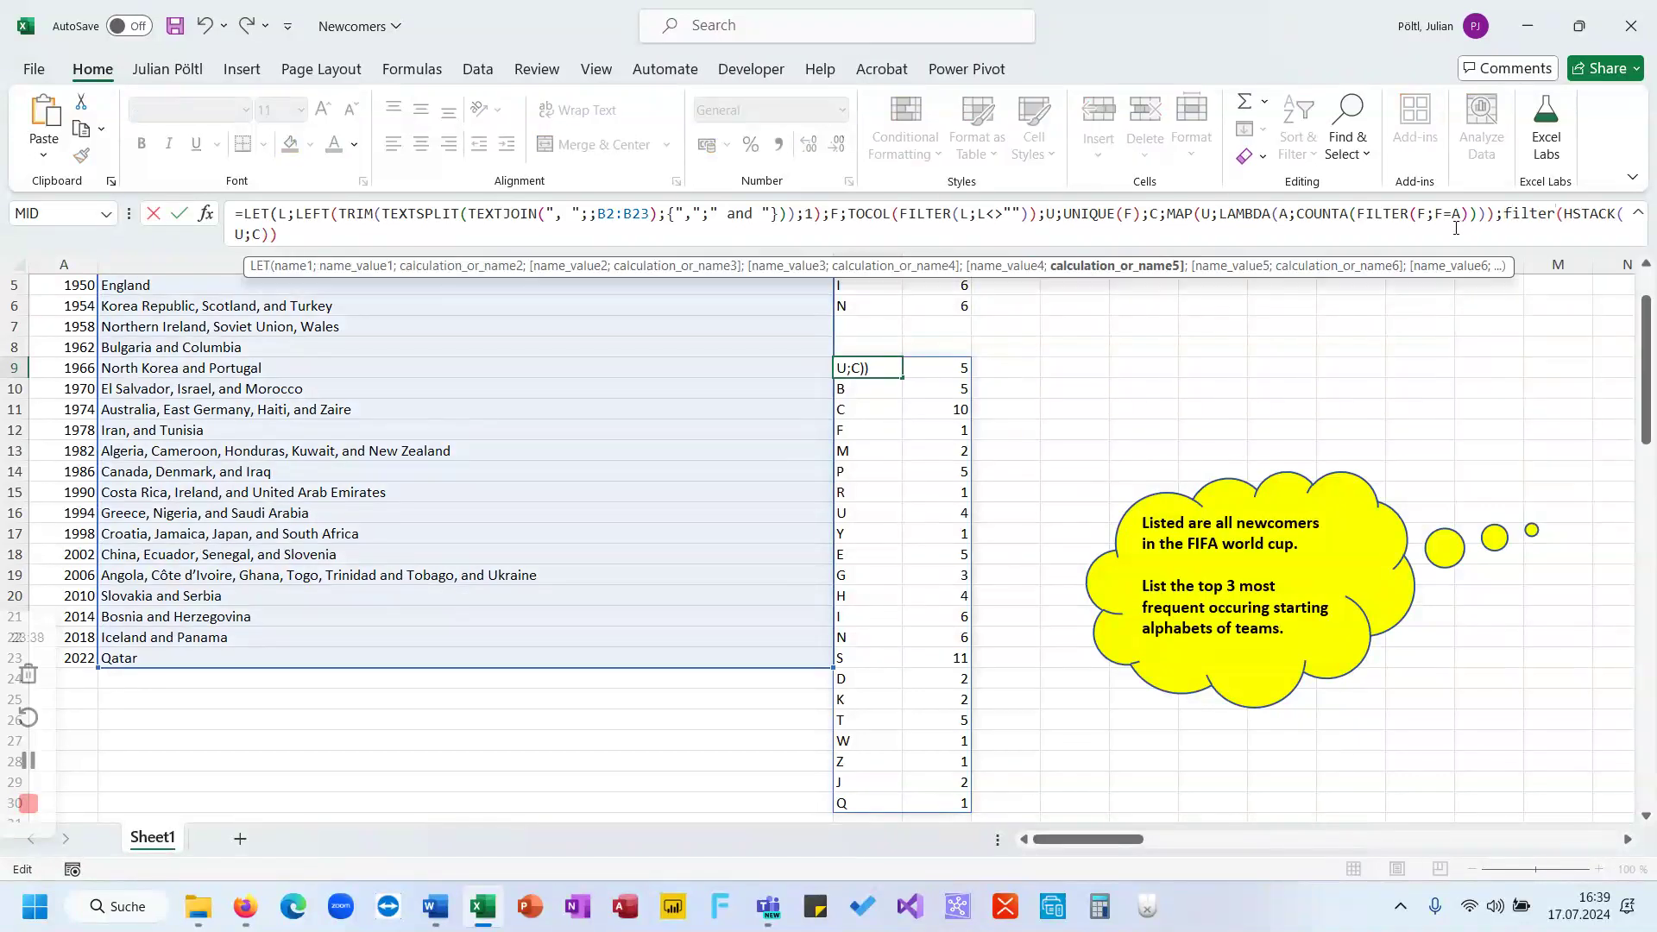
key(BackSpace)
text(;)
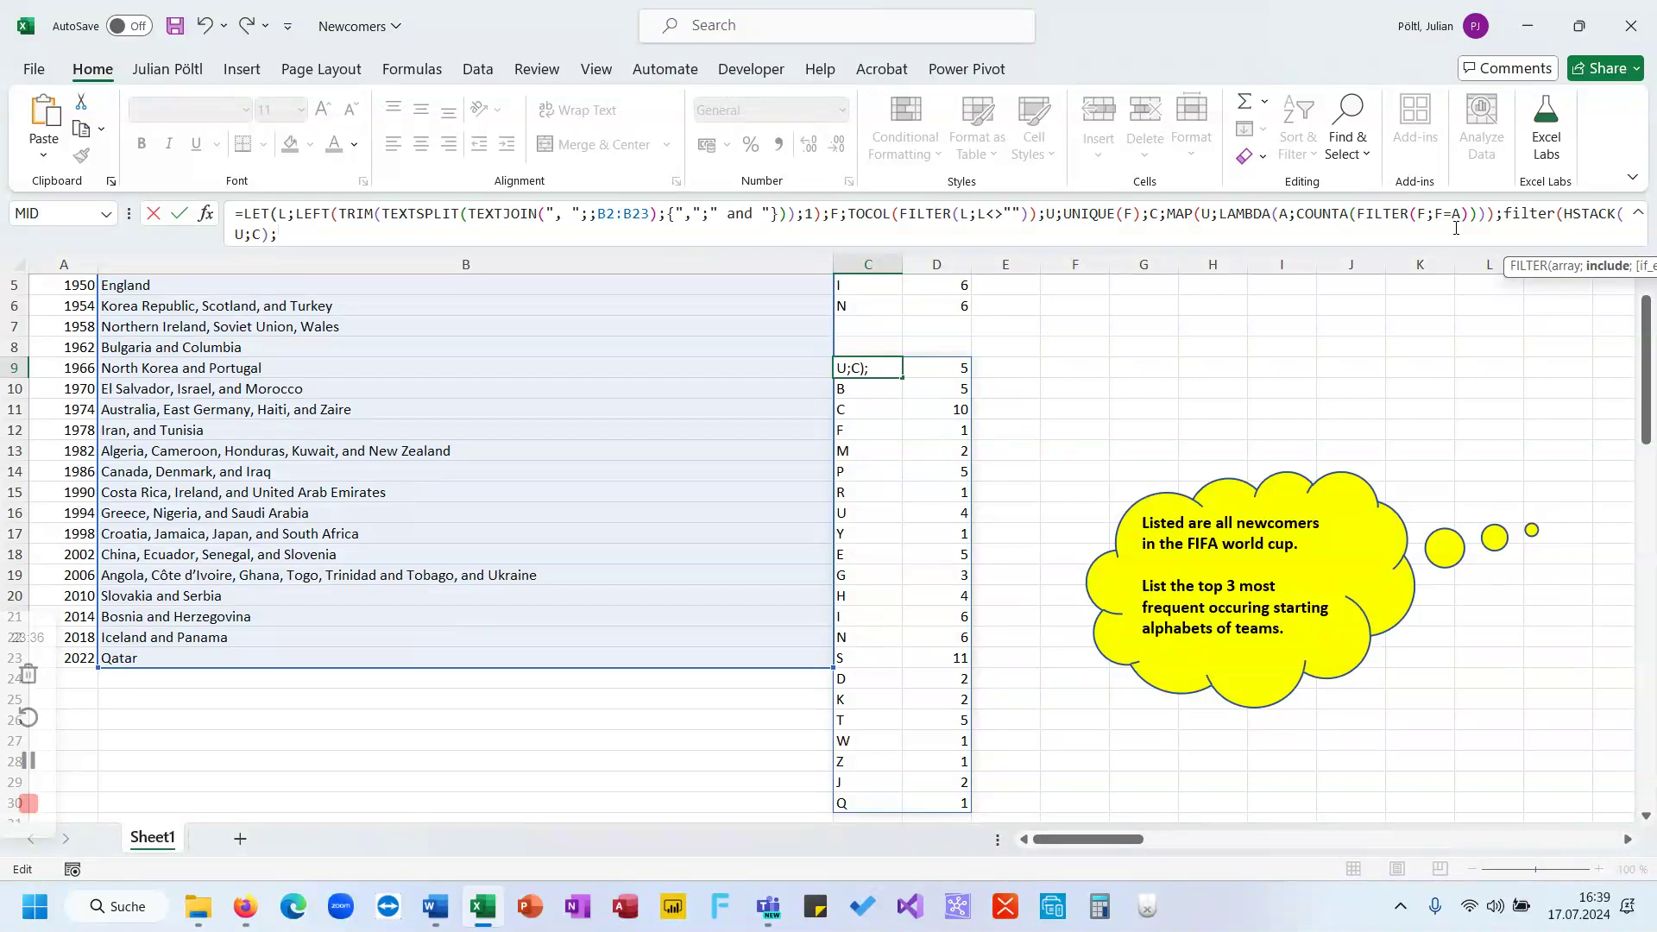
text(C>)
Complete the FILTER condition in the C9 formula as C>=LARGE(UNIQUE(C);3) to keep only the letters with the three highest counts.
scroll(1107, 418, up, 1)
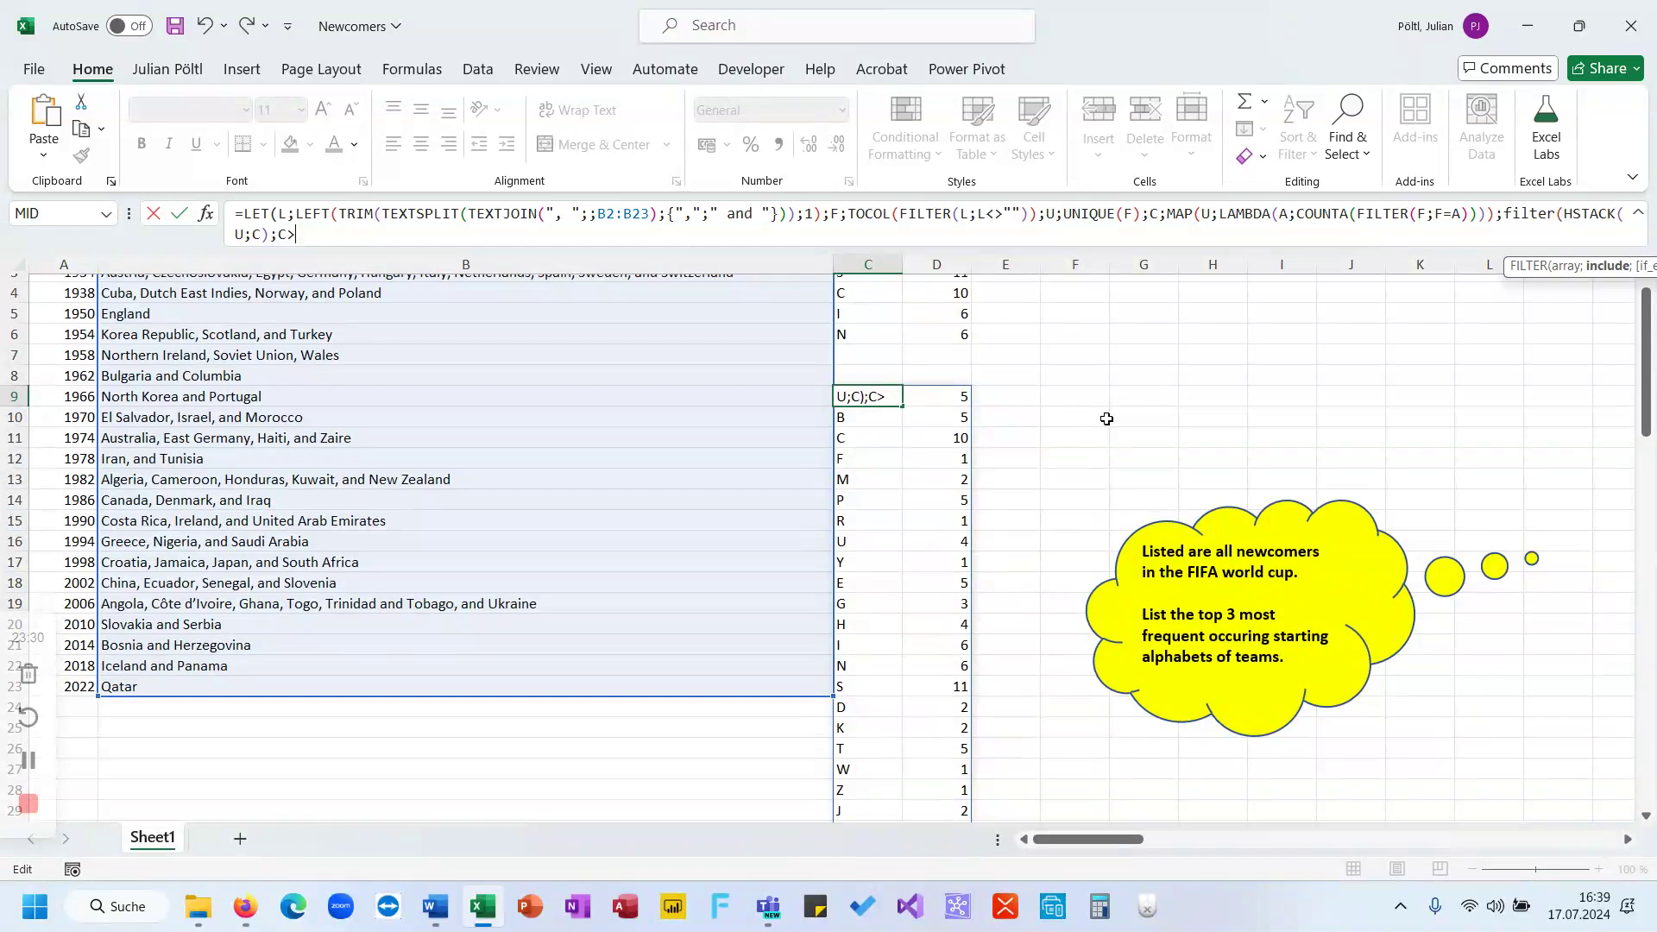
scroll(1106, 418, up, 2)
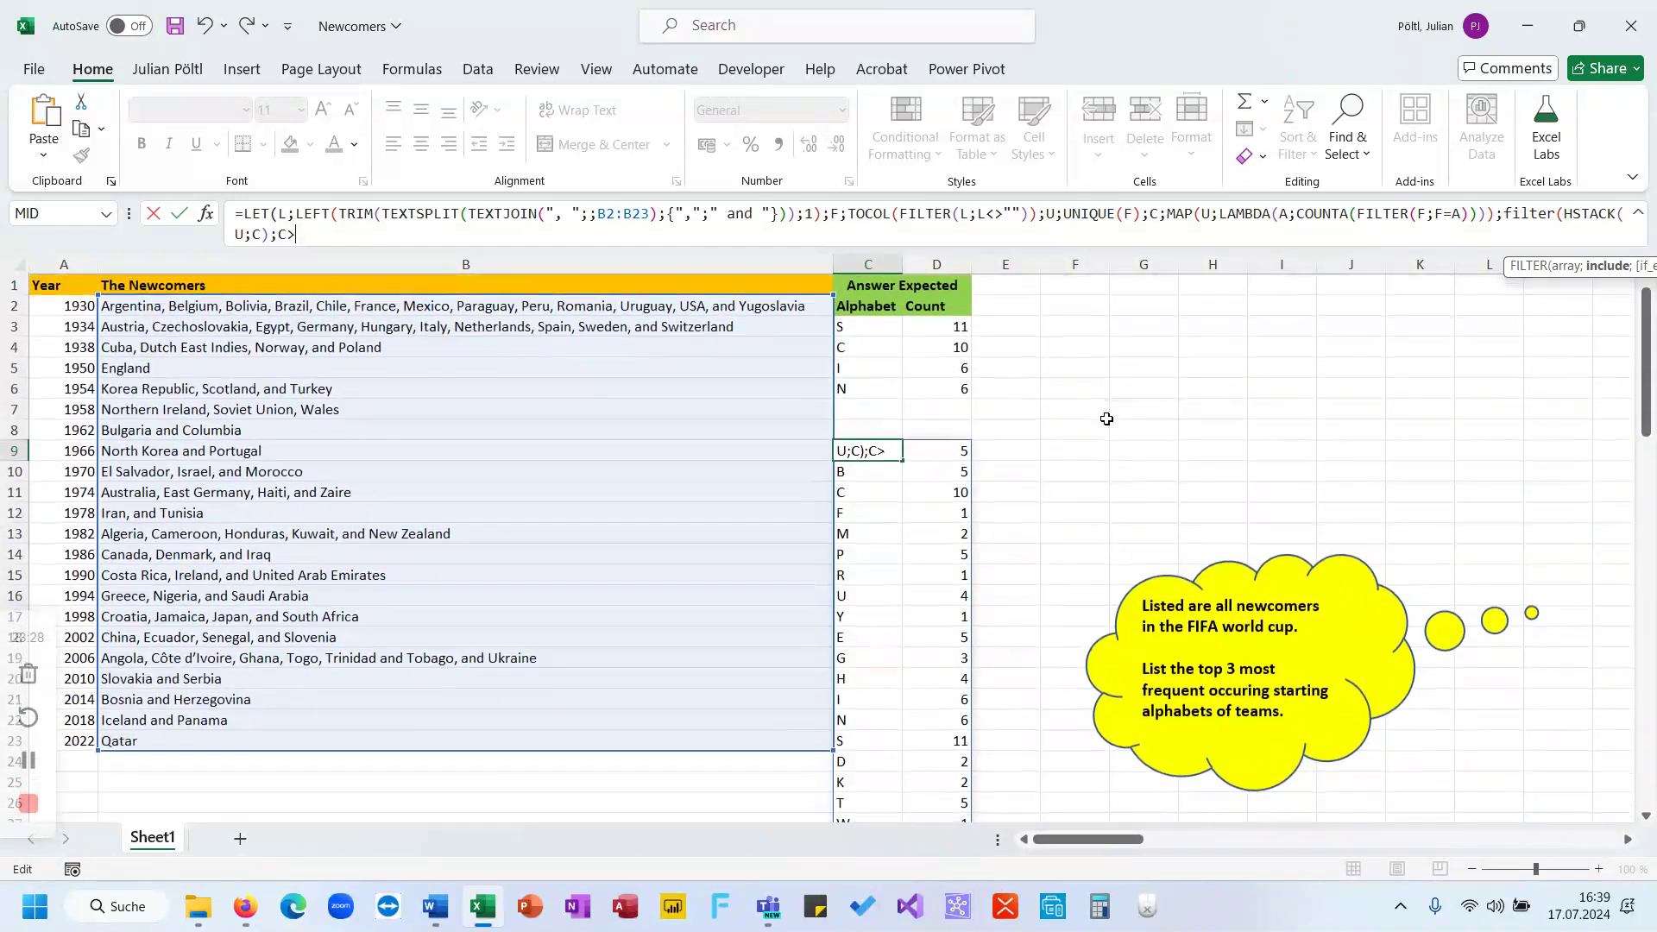
text(=LARGE(un)
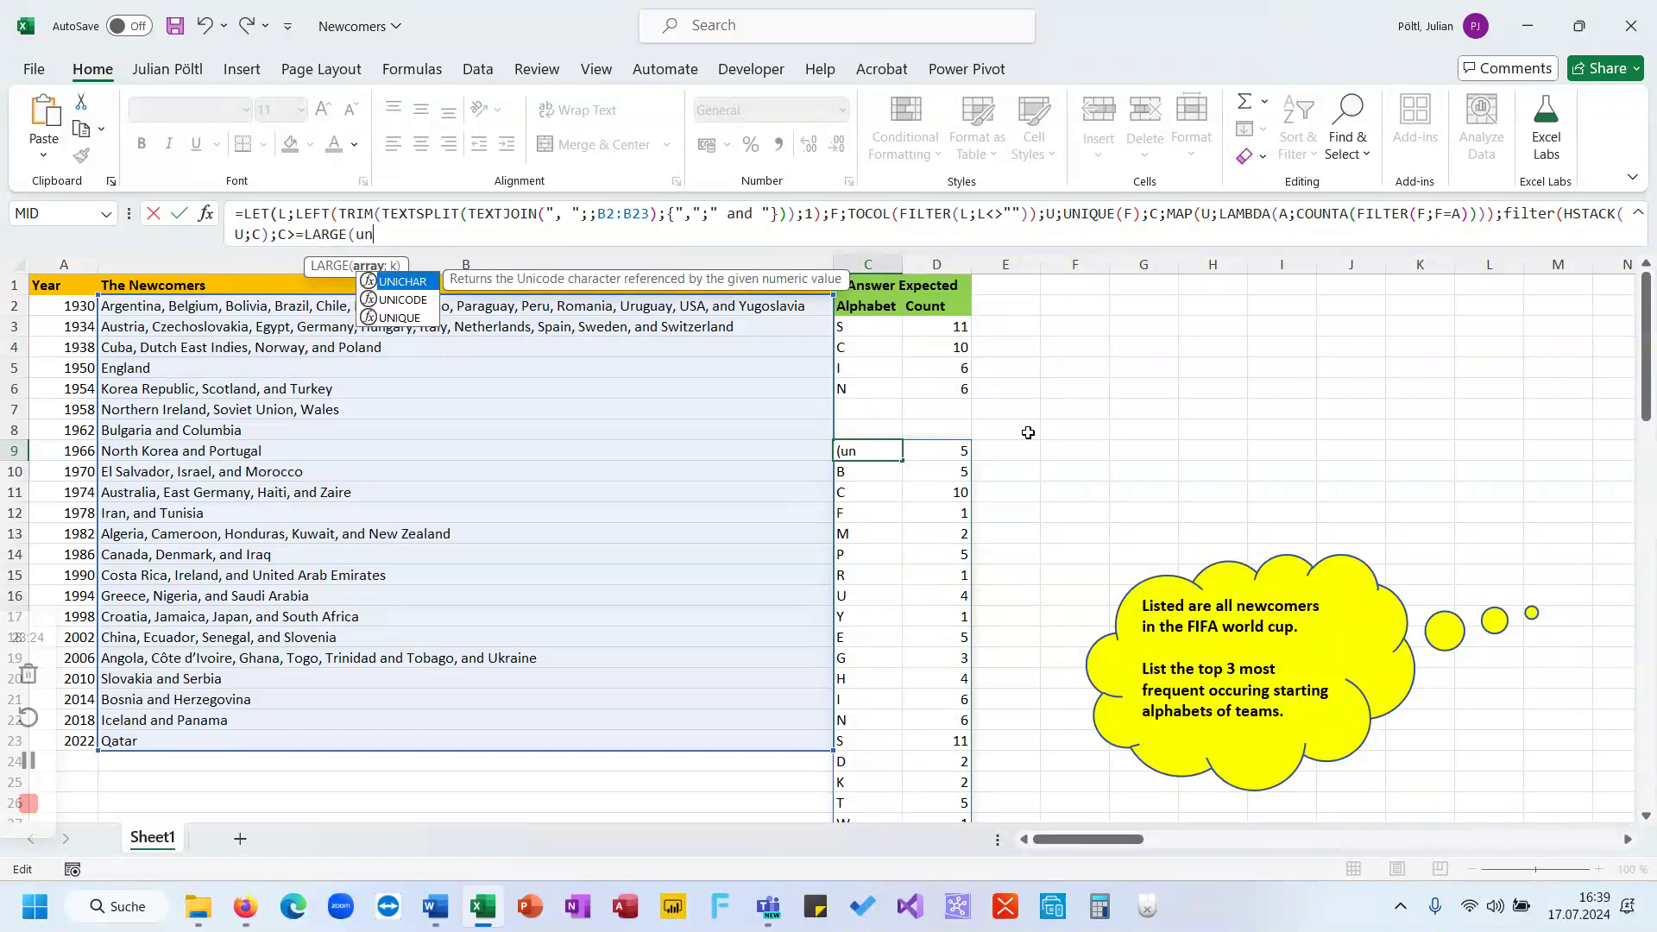
text(i)
key(Down)
key(Down)
key(Tab)
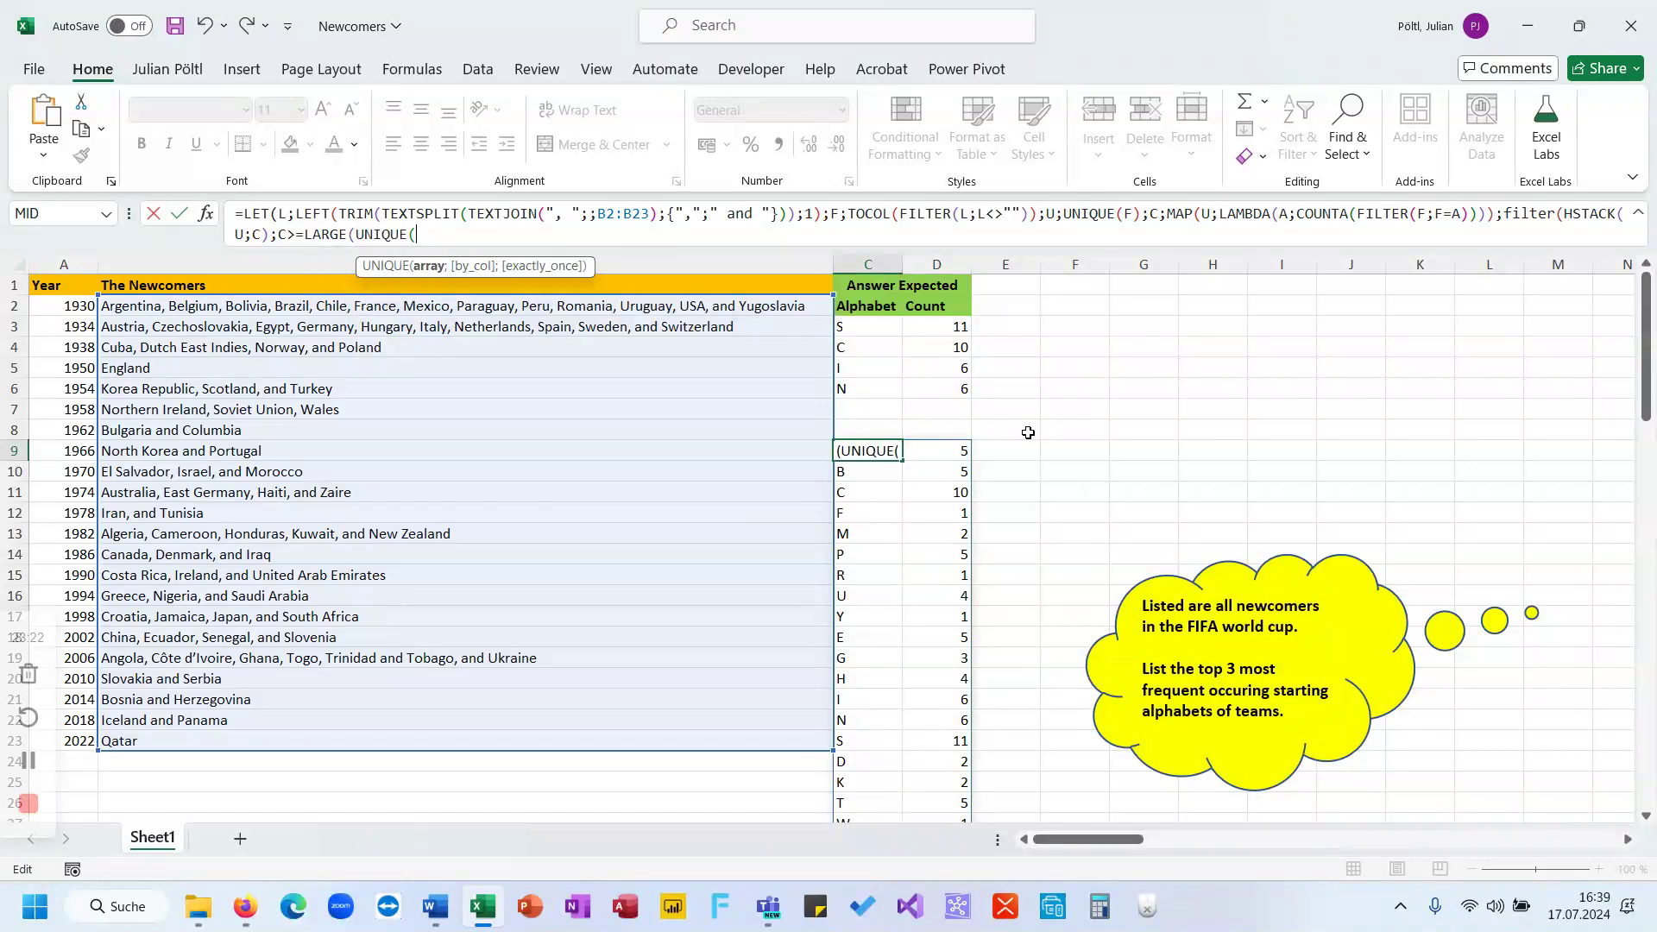
text(c);)
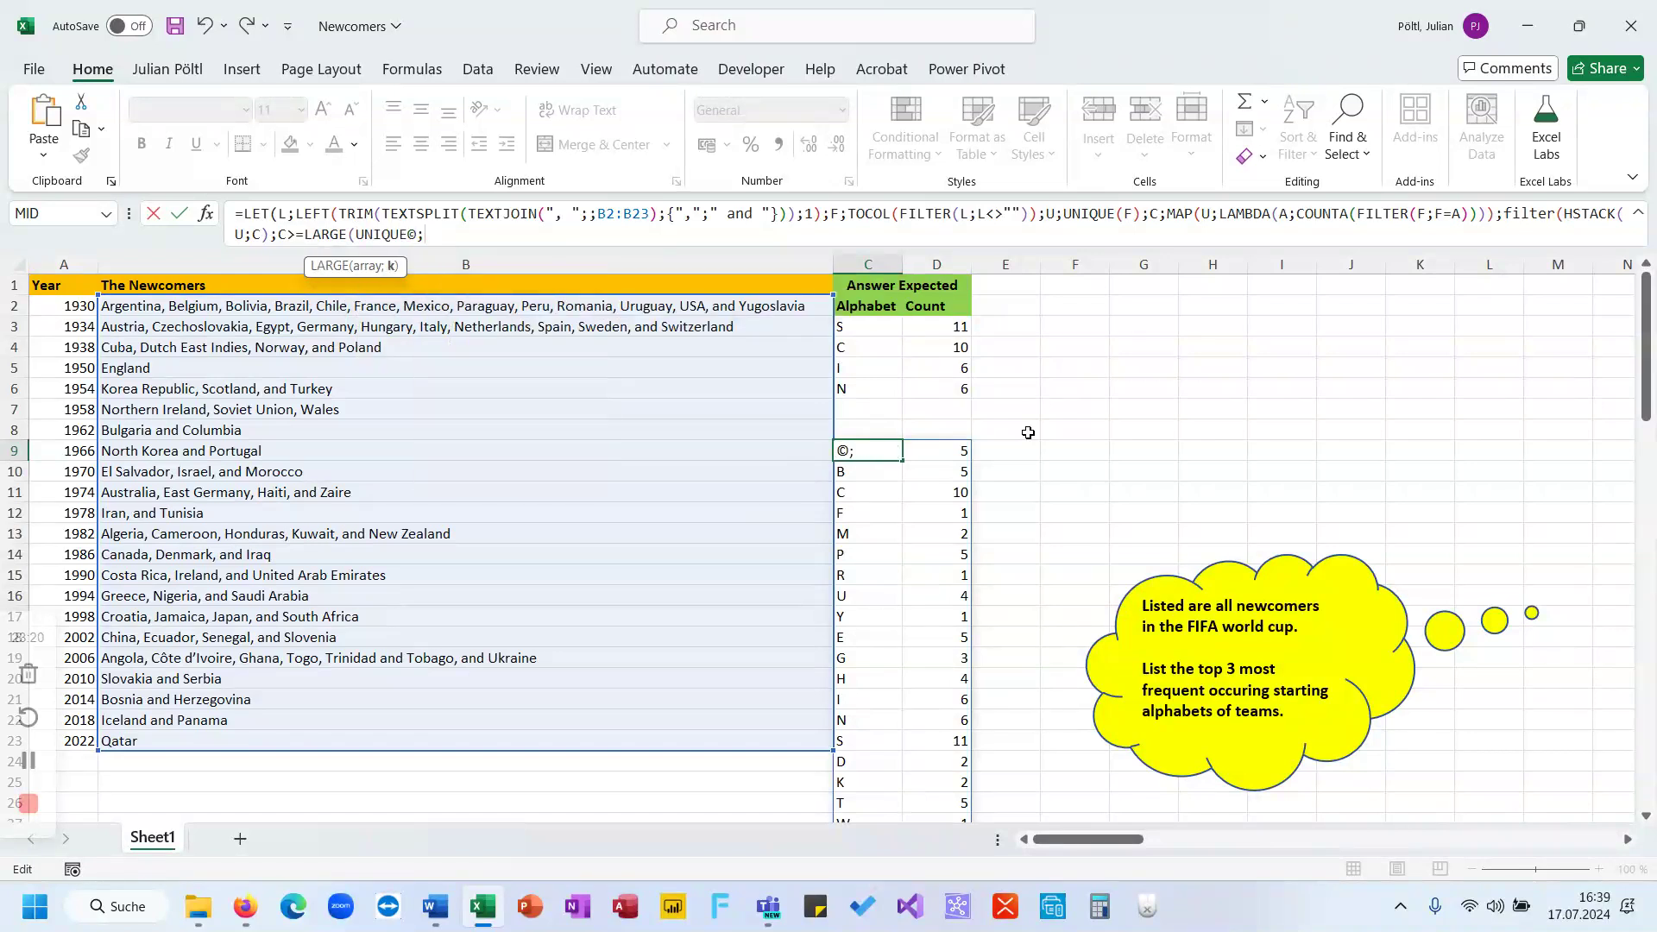
key(BackSpace)
key(BackSpace)
text((C);3)))
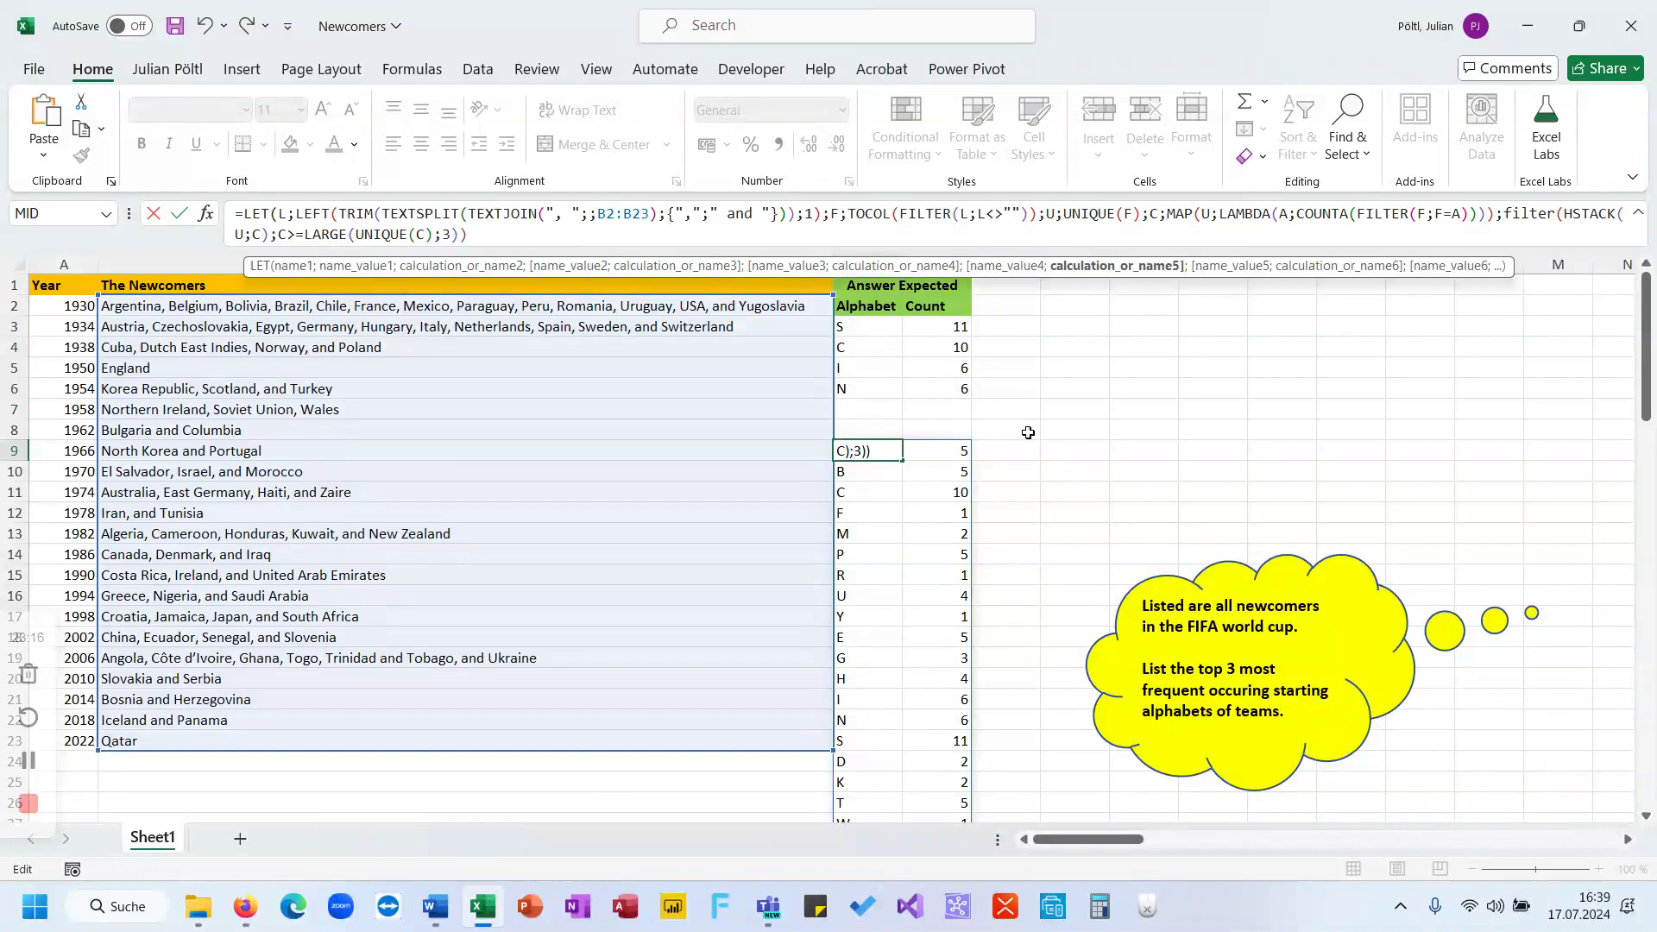
text())
key(ctrl+Return)
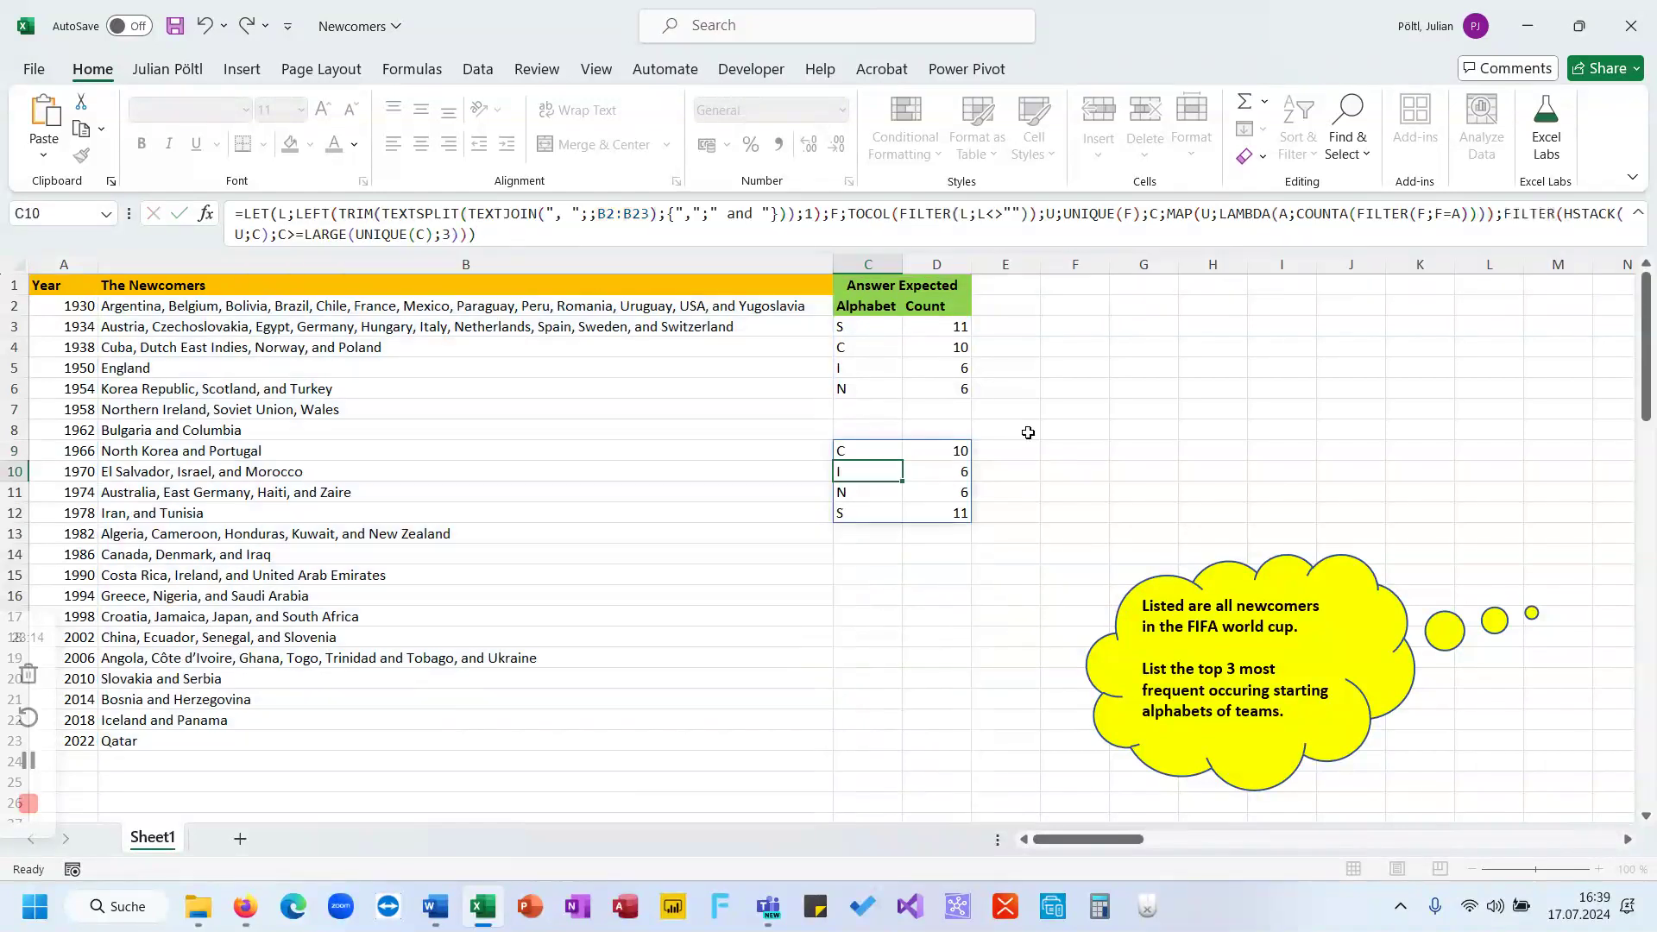
Wrap the FILTER expression in the C9 formula in SORT, using sort index 2 and descending order -1.
click(1506, 215)
text(so)
key(Tab)
key(ctrl+End)
key(BackSpace)
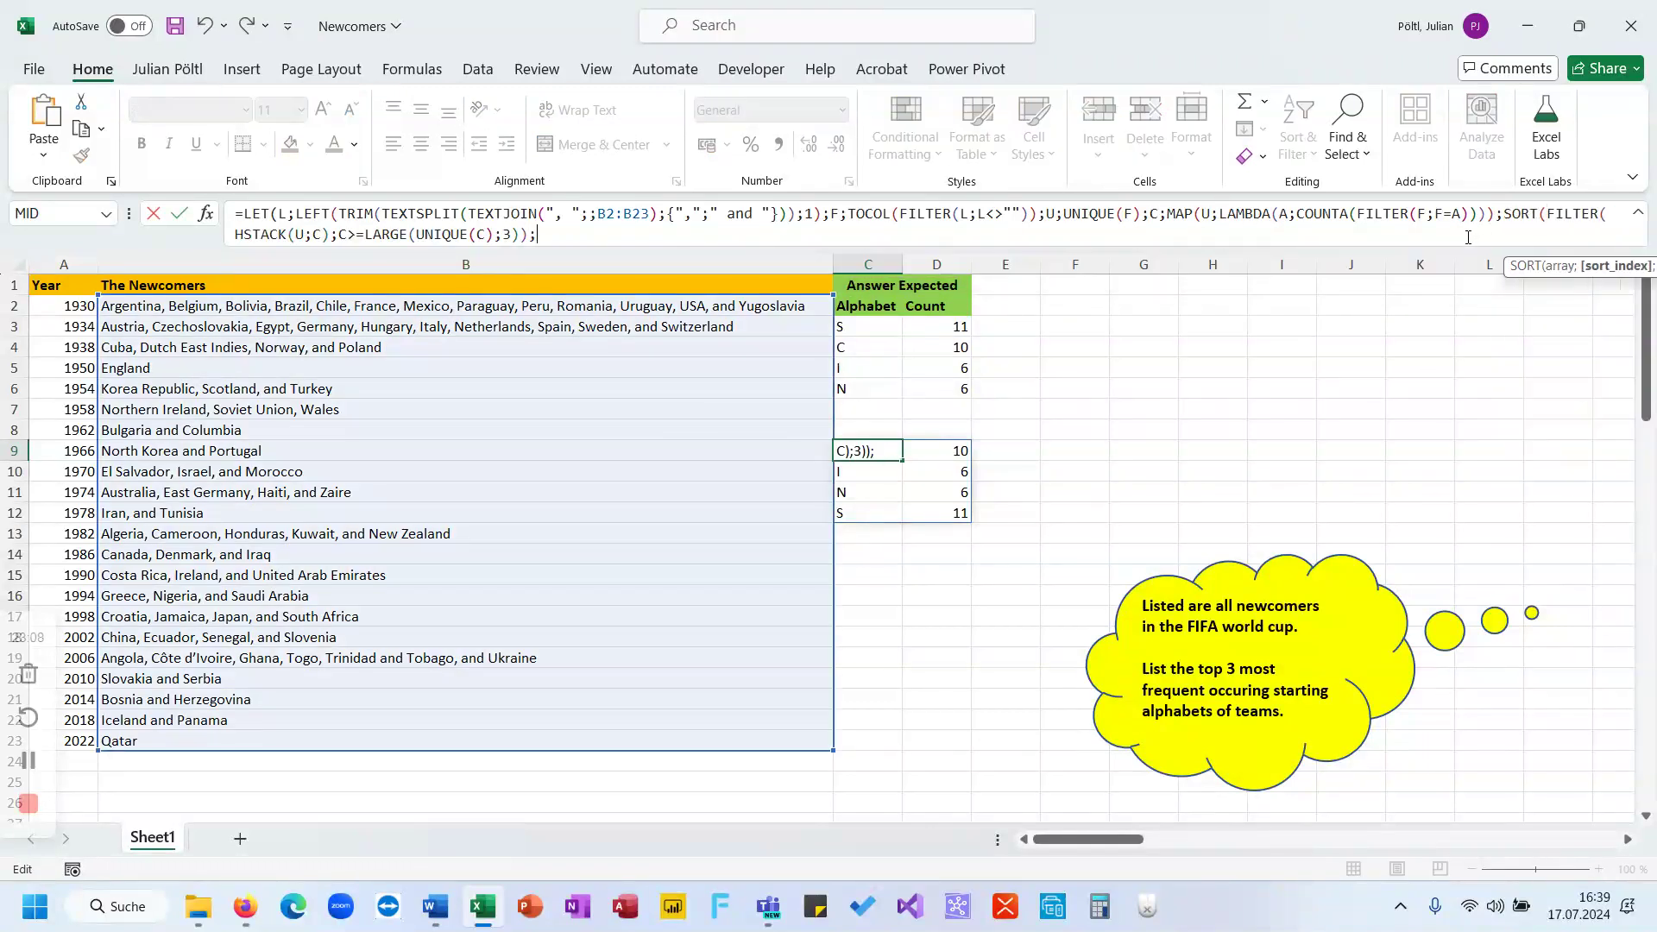
text(;)
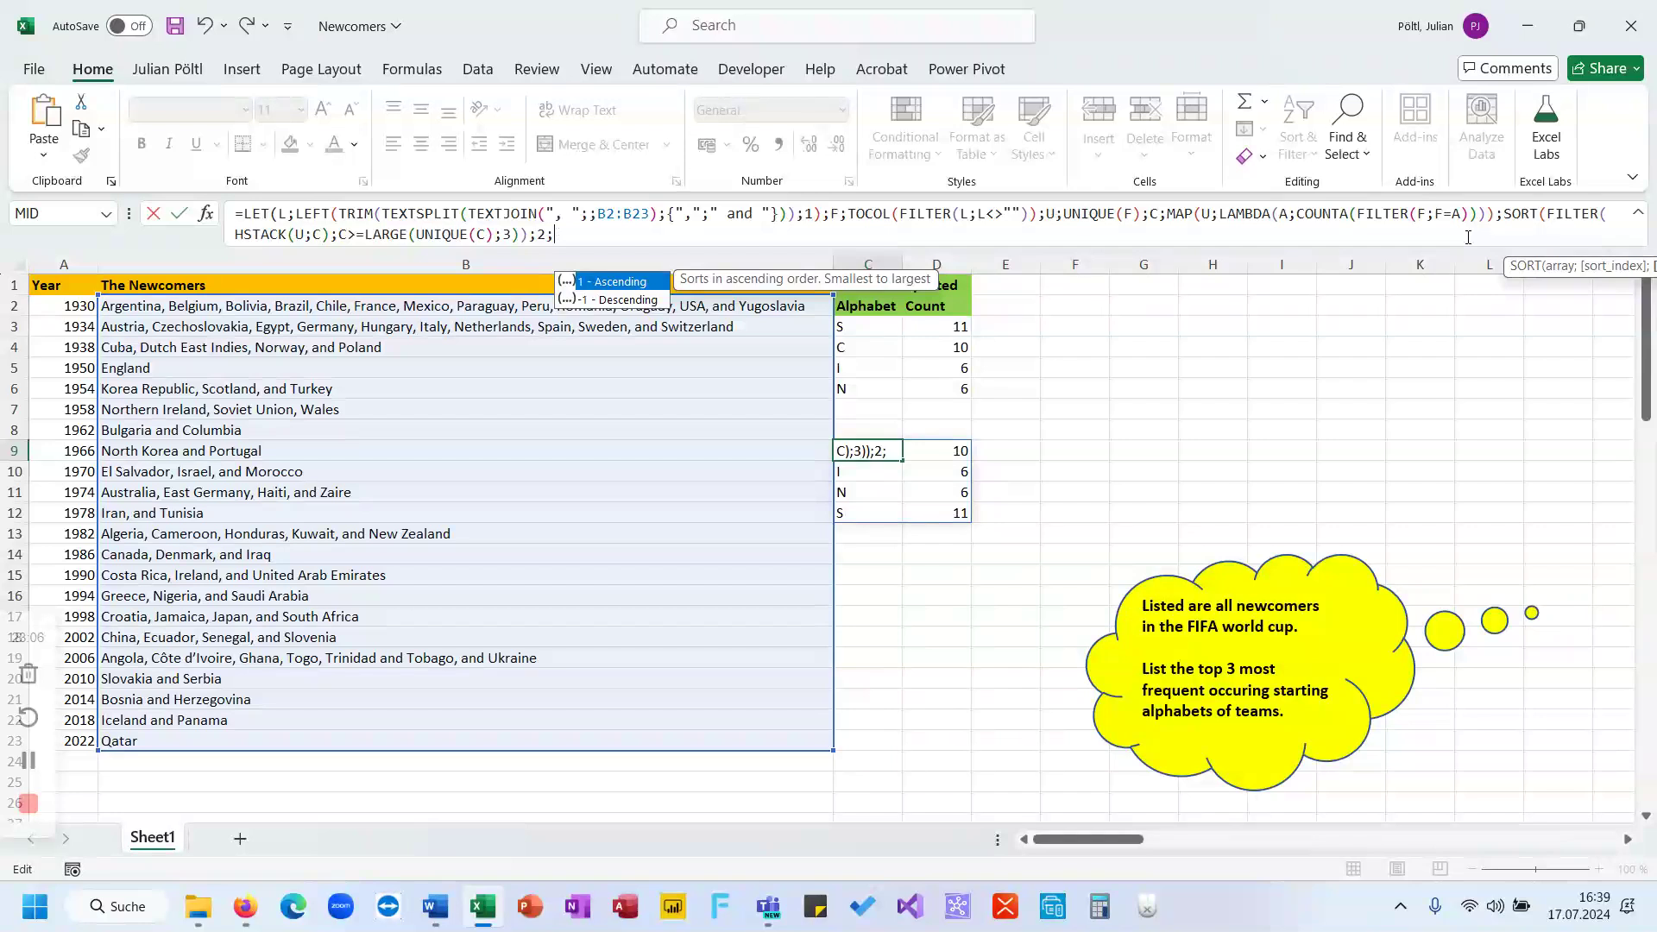
text(-1)))
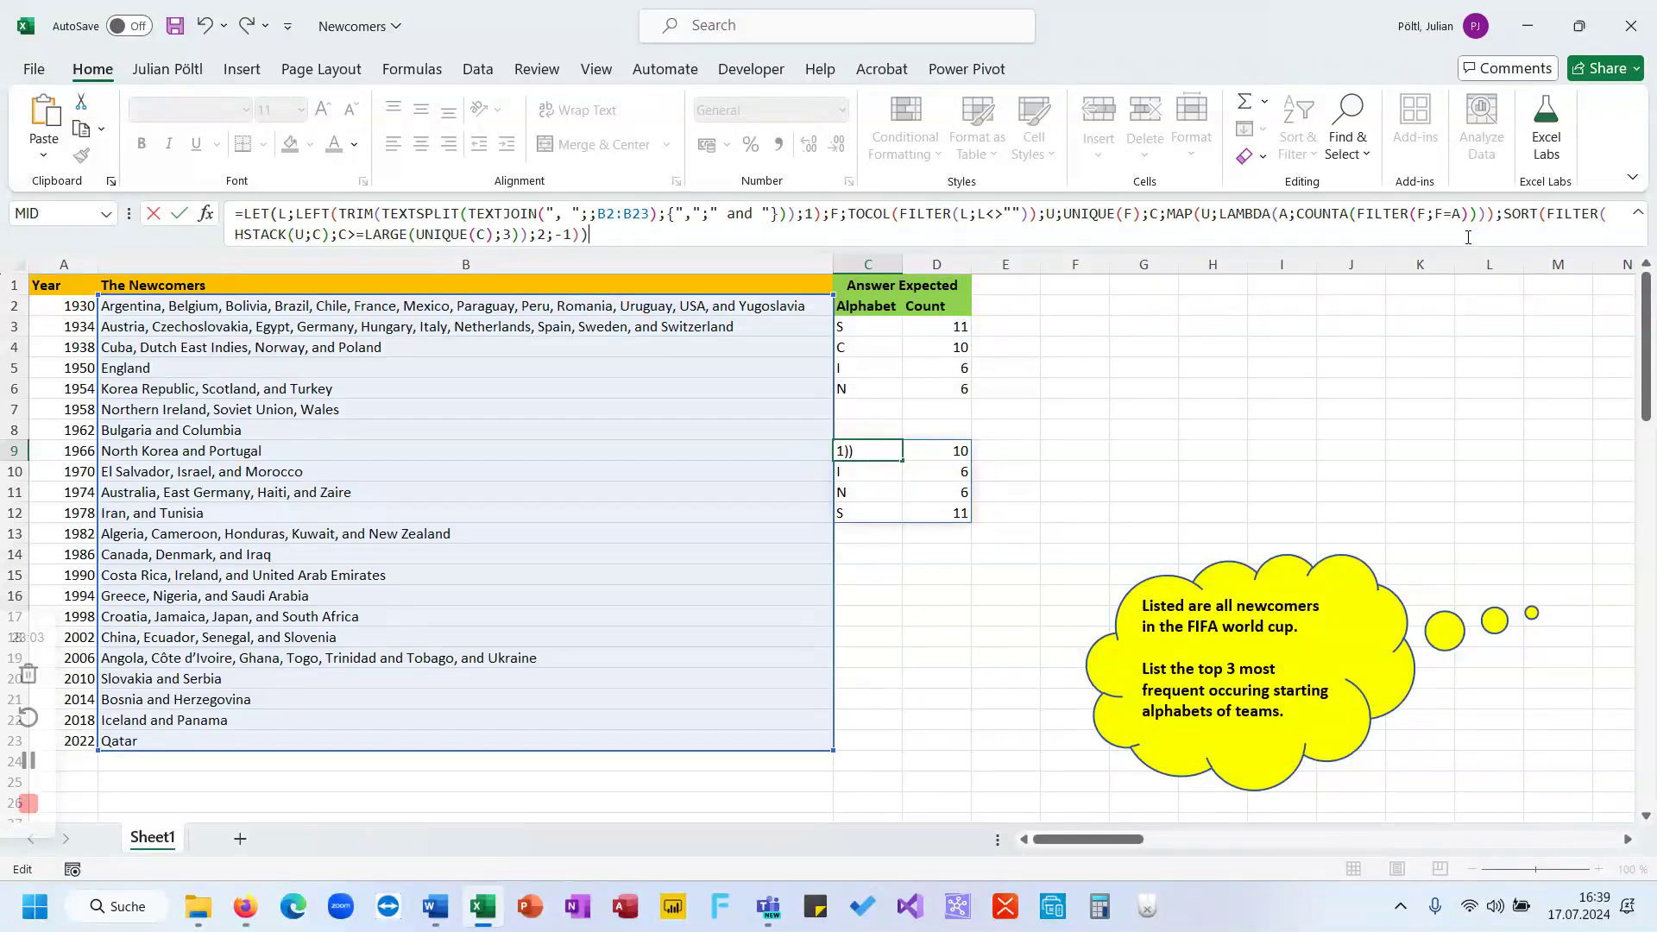
key(ctrl+Return)
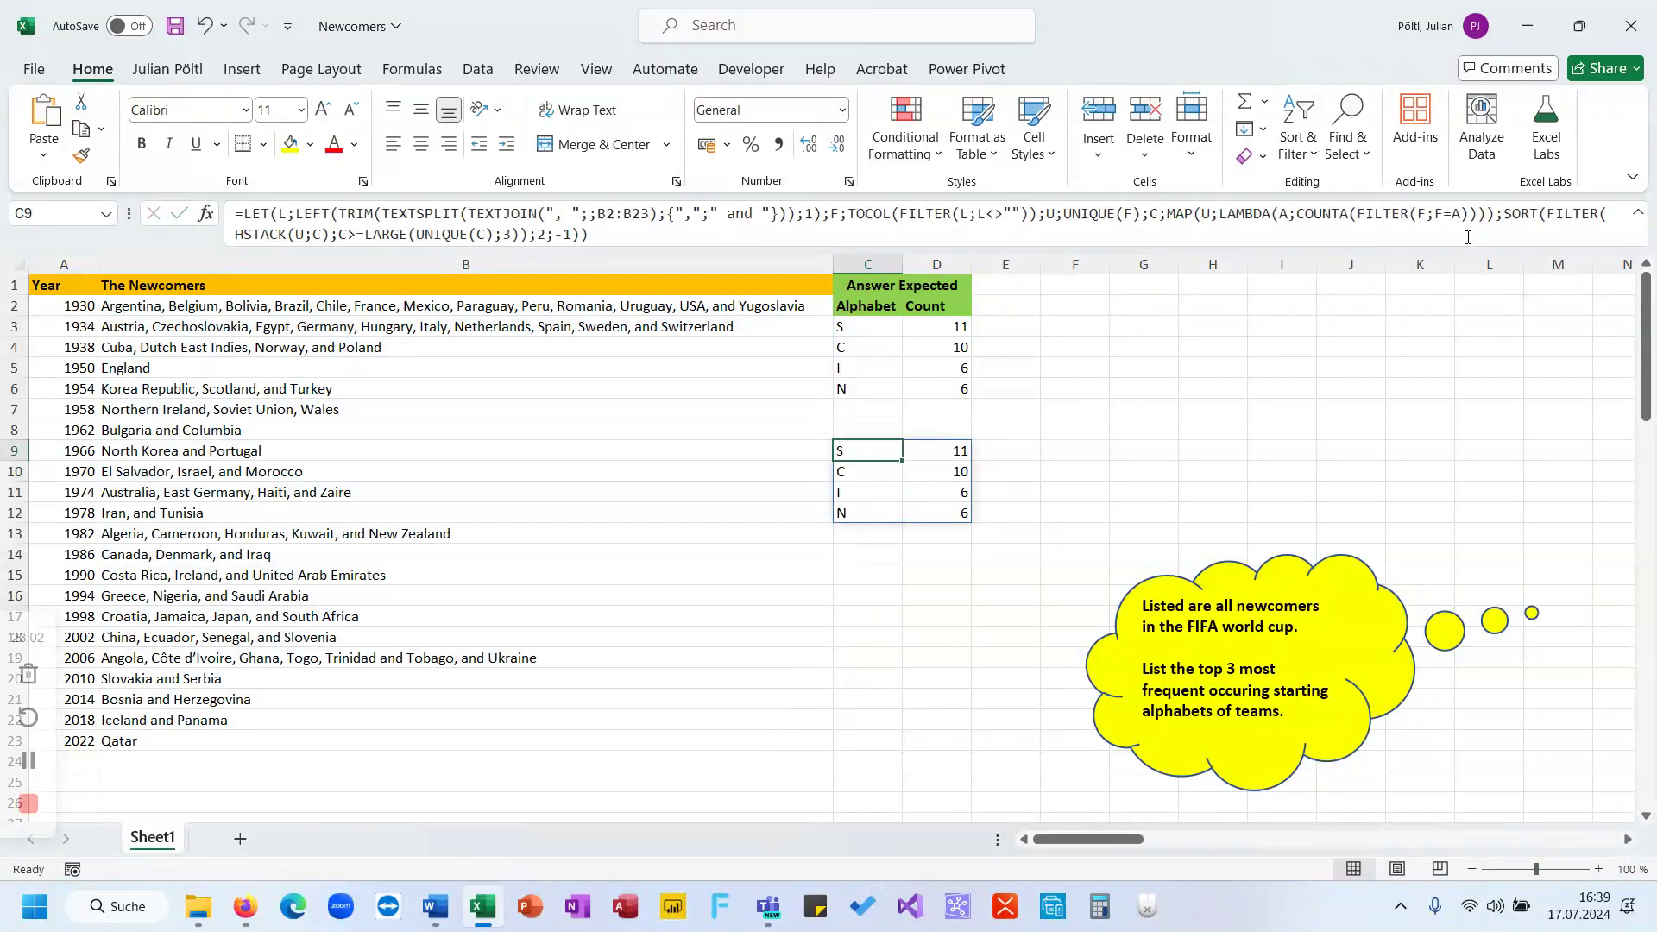
Compare the result with the expected answer using =C9#=C3:D6 in C14, and clear that check.
click(874, 560)
text(=)
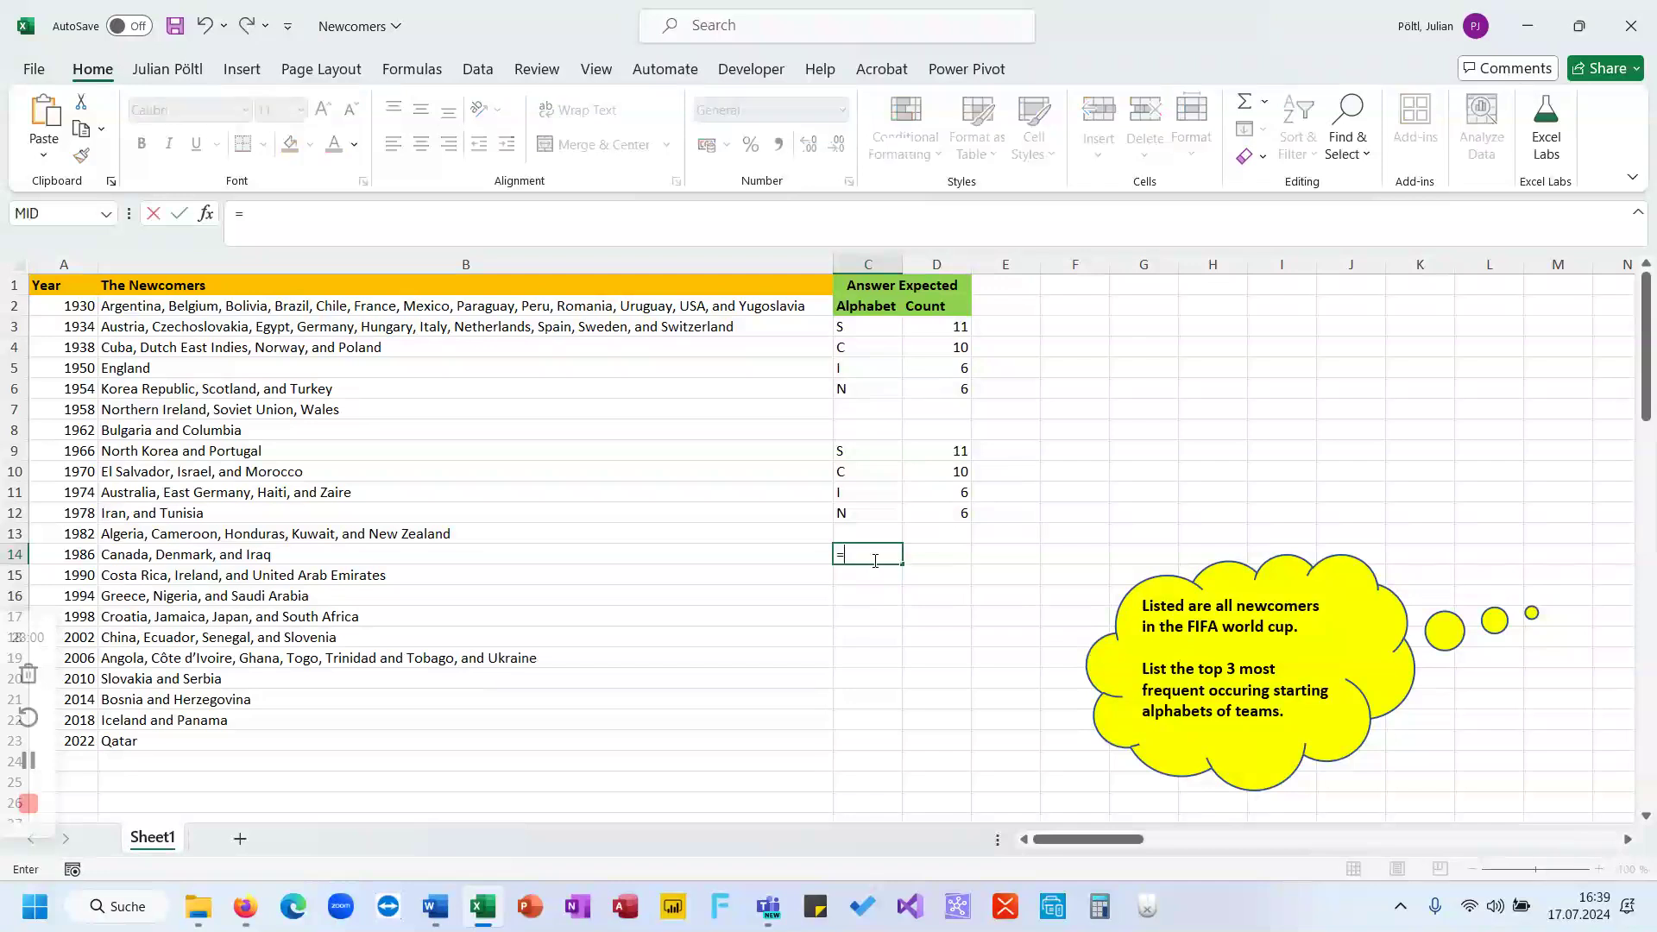
drag(873, 447, 922, 509)
text(=)
drag(887, 324, 932, 393)
key(ctrl+Return)
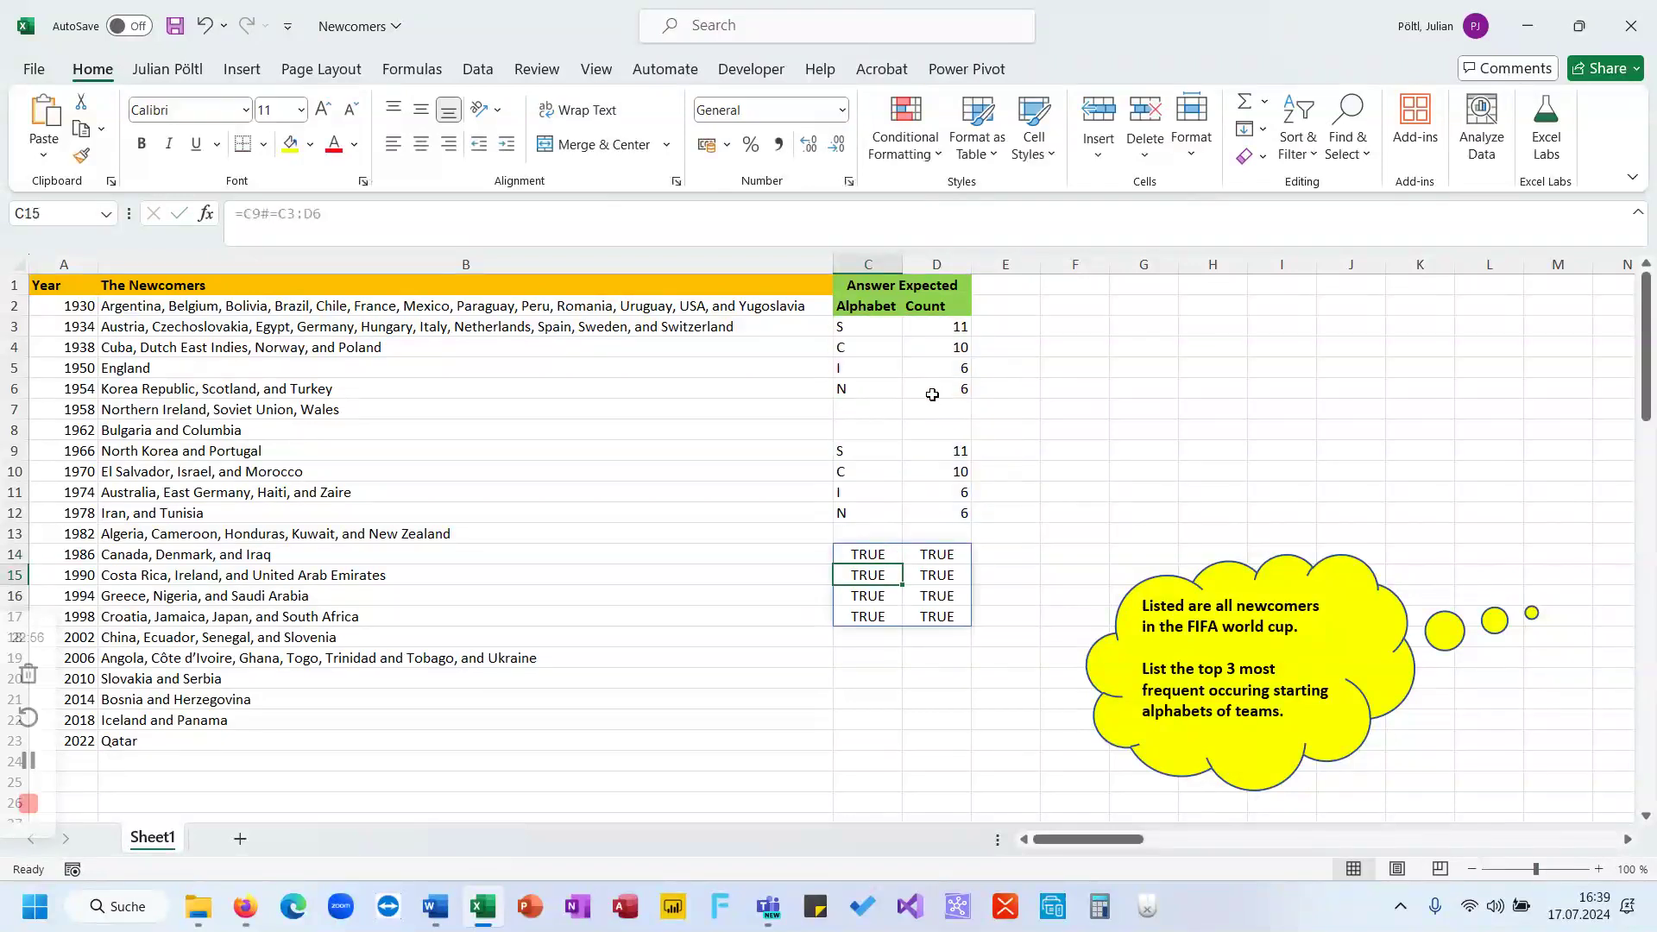
key(Delete)
Review the C9 formula, especially its TRIM(TEXTSPLIT(TEXTJOIN())) part, against the newcomer entries in B11 and B22.
click(870, 451)
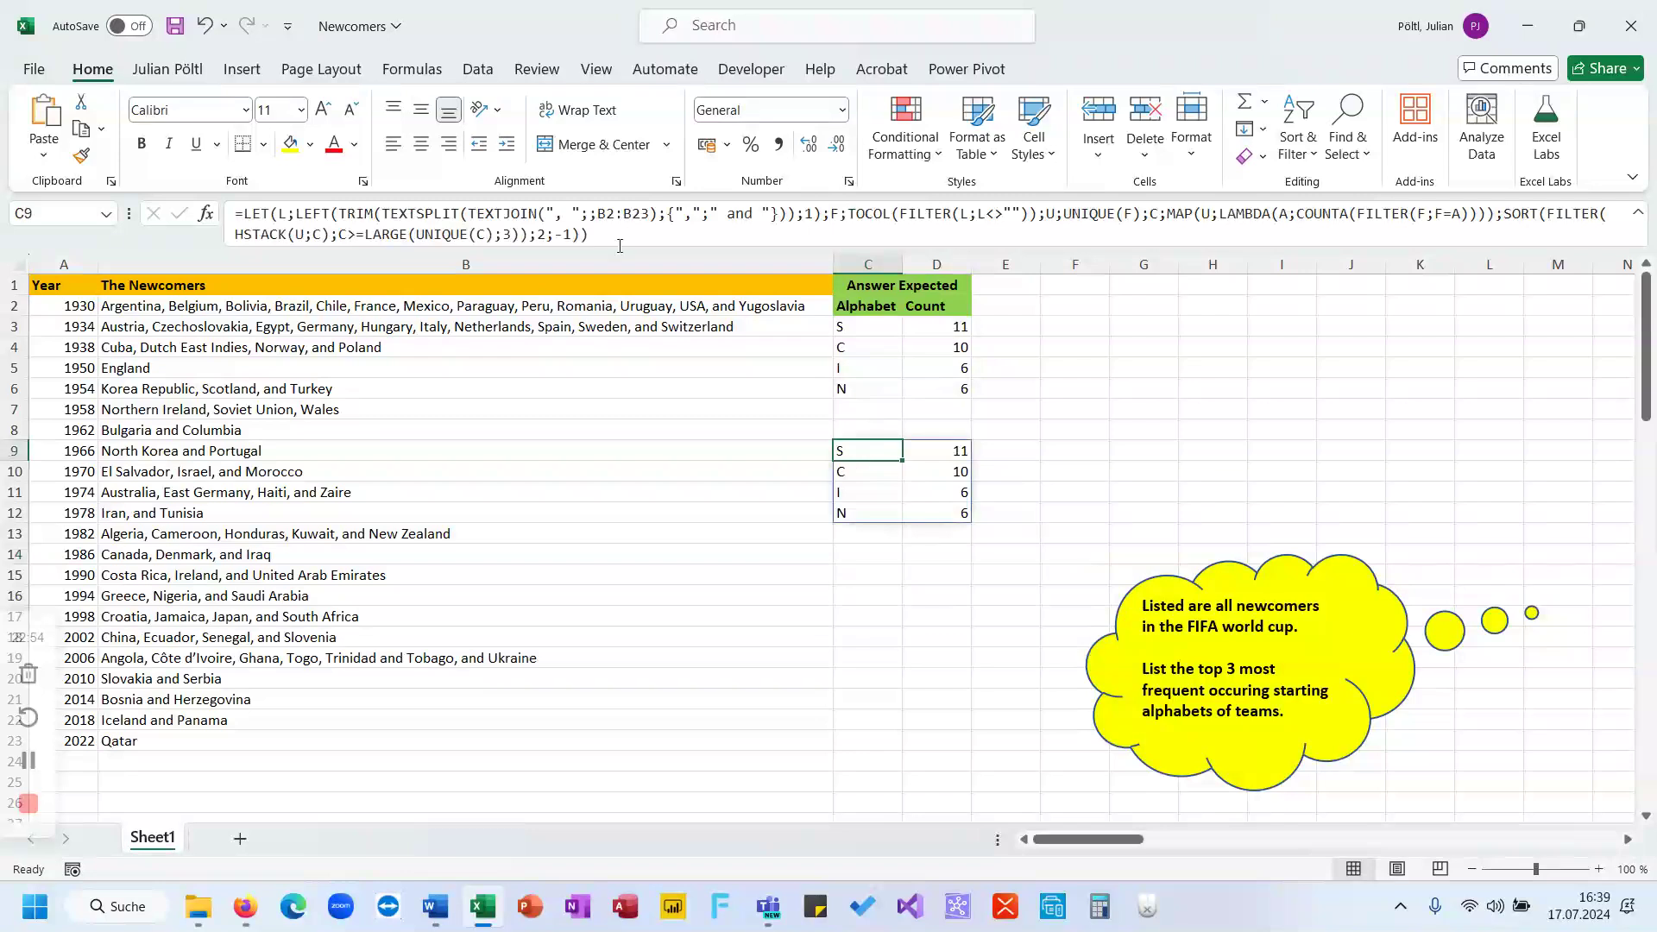
click(601, 245)
key(ctrl+a)
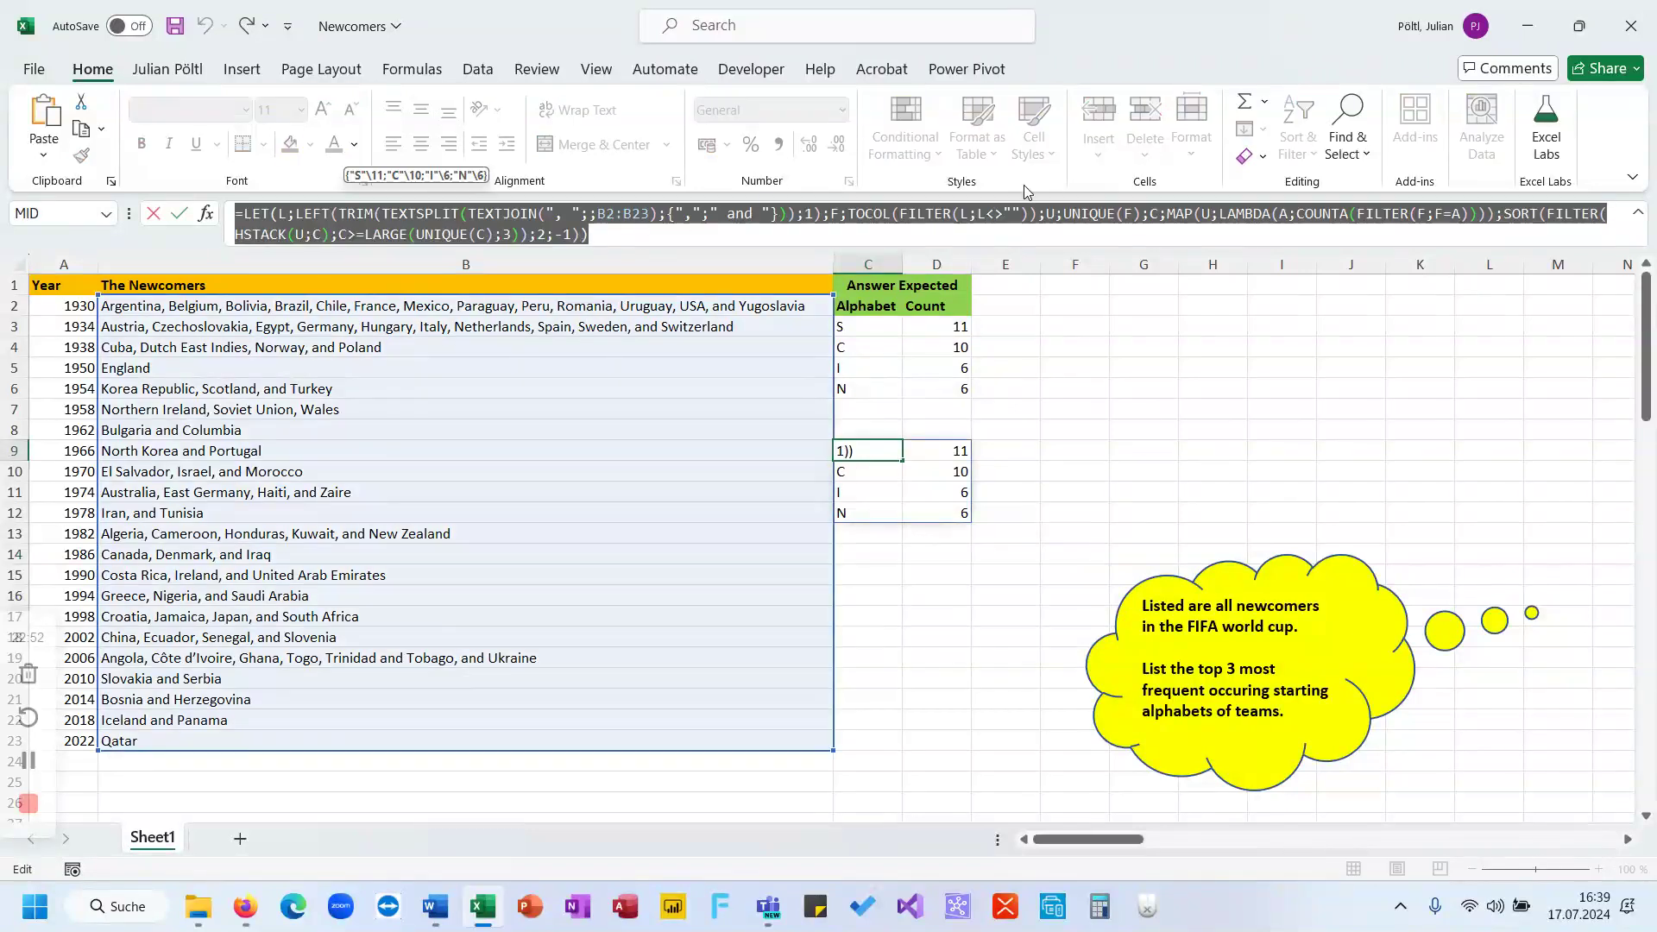
key(Escape)
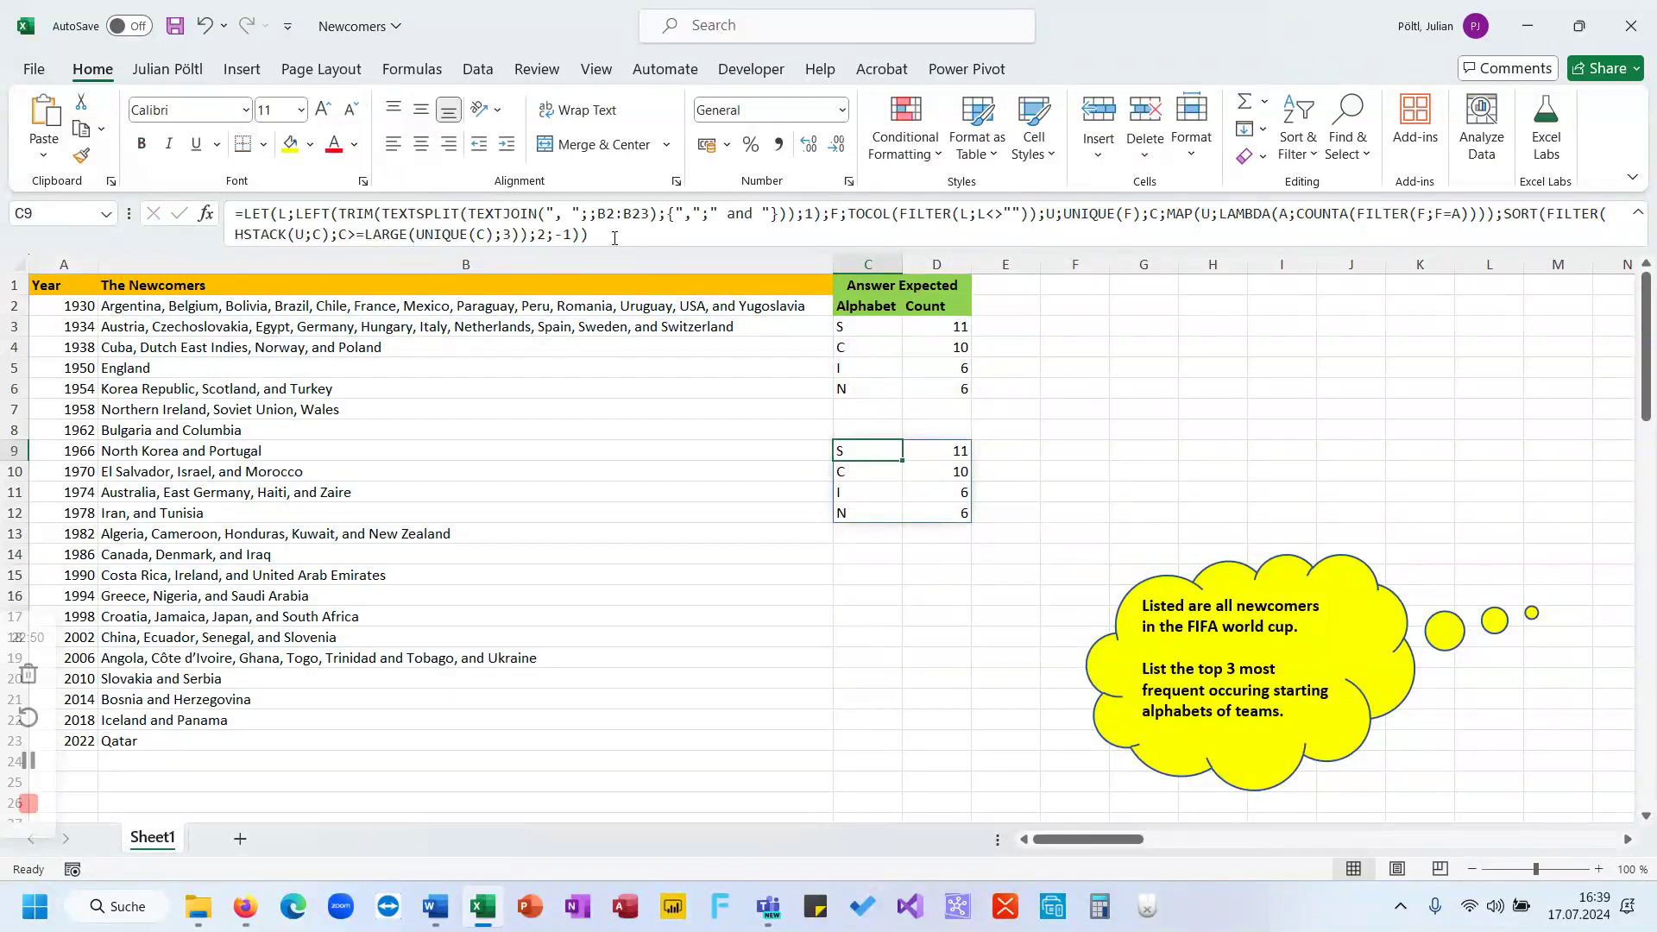
drag(339, 213, 819, 220)
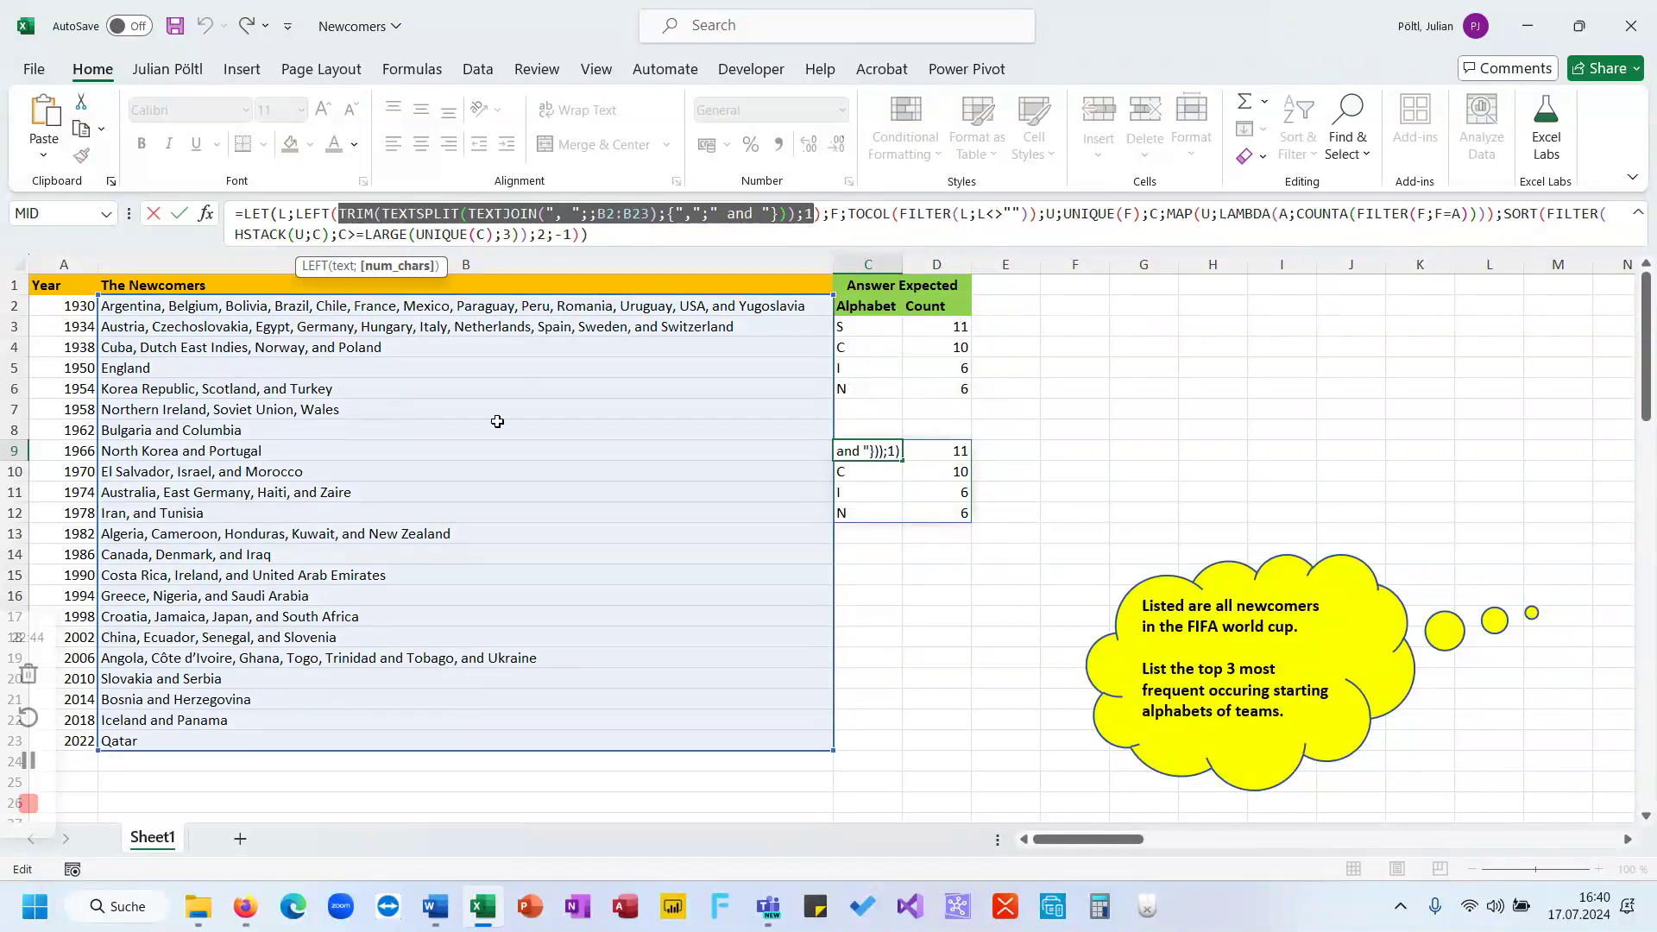
key(Escape)
click(305, 494)
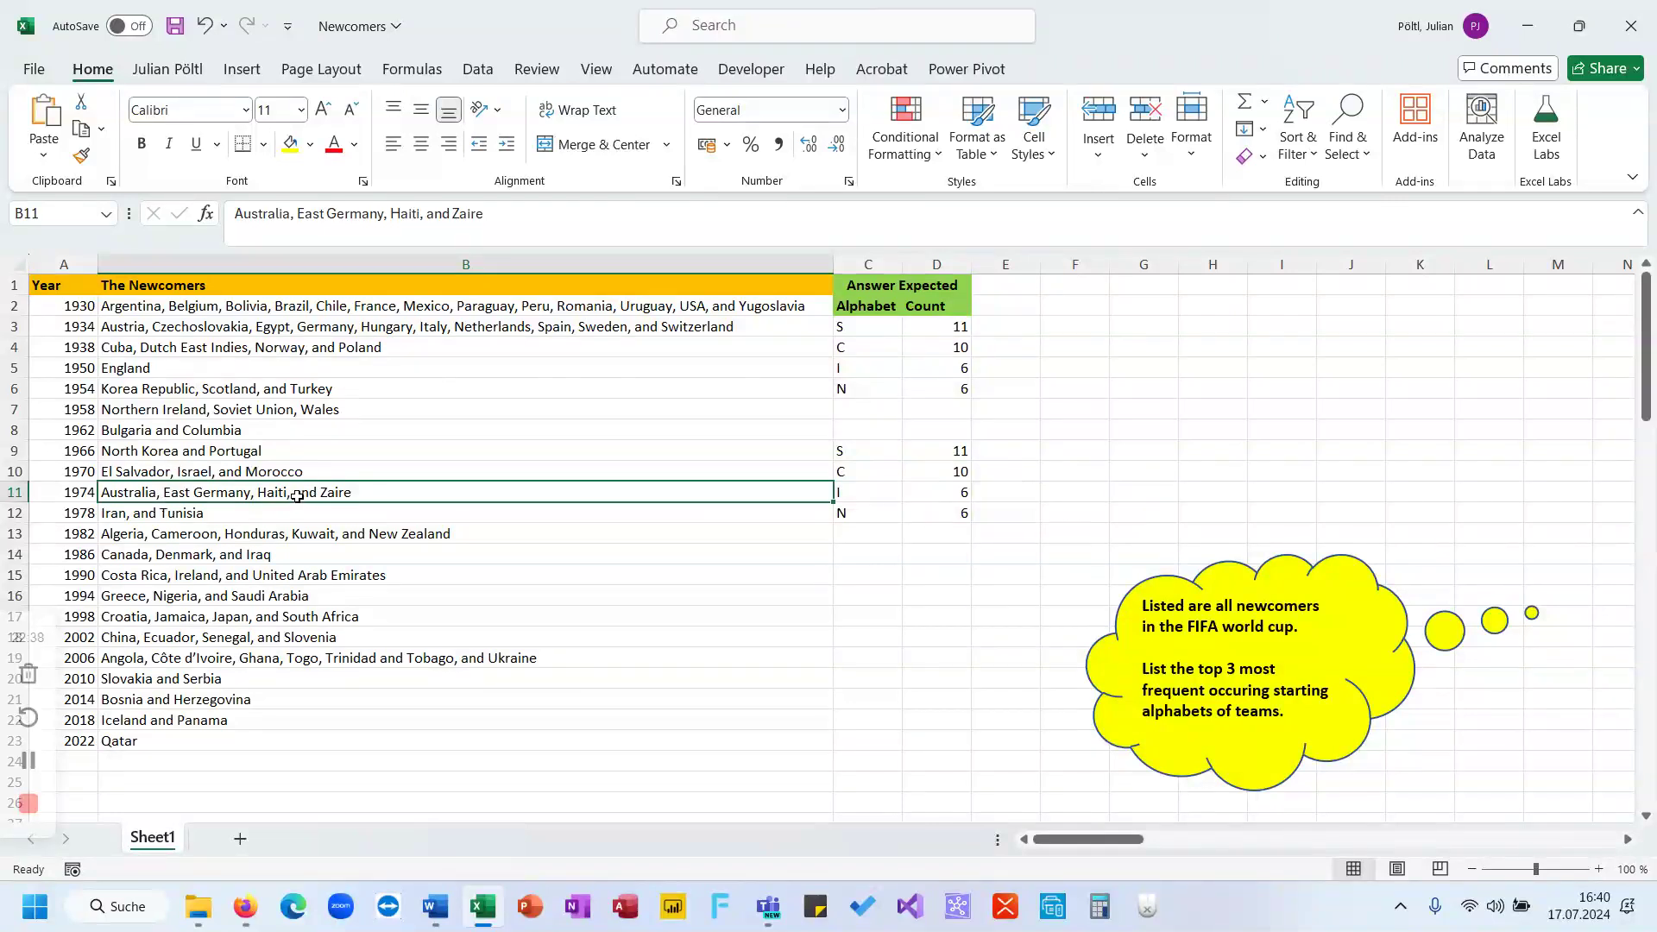
click(214, 721)
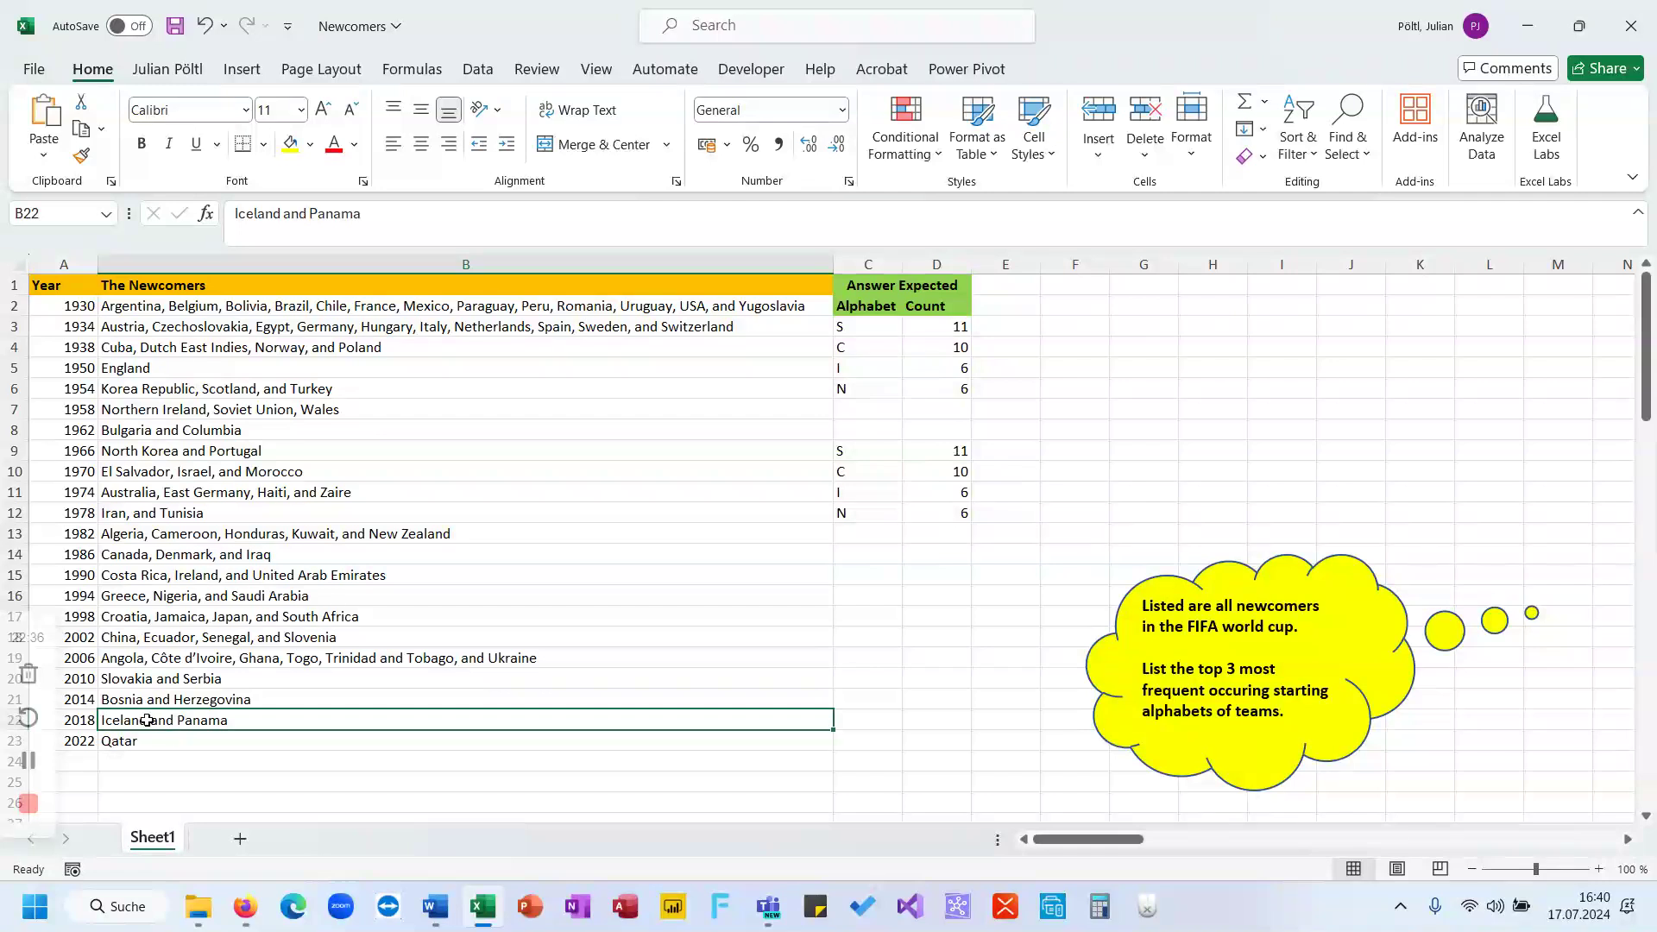
Copy the whole C9 formula and switch to Word to paste it over the old formula in Document1.
click(865, 448)
click(777, 241)
key(ctrl+a)
key(ctrl+c)
key(Escape)
key(alt+Tab)
key(ctrl+a)
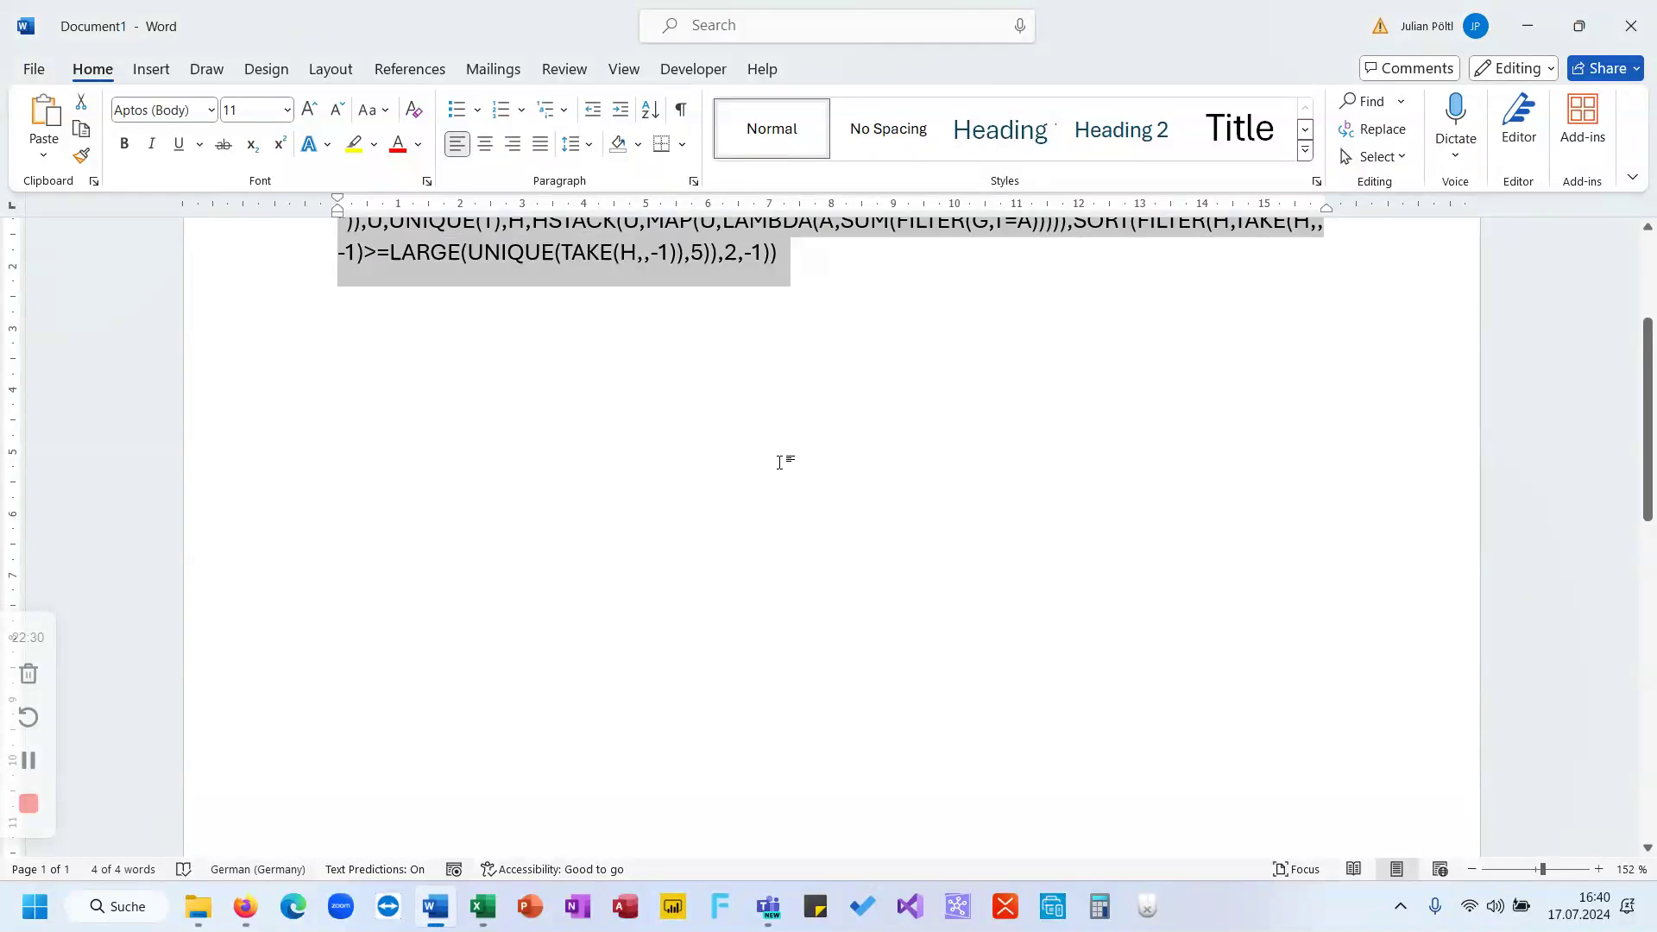
key(ctrl+v)
Replace every semicolon in the pasted formula with a comma.
key(ctrl+h)
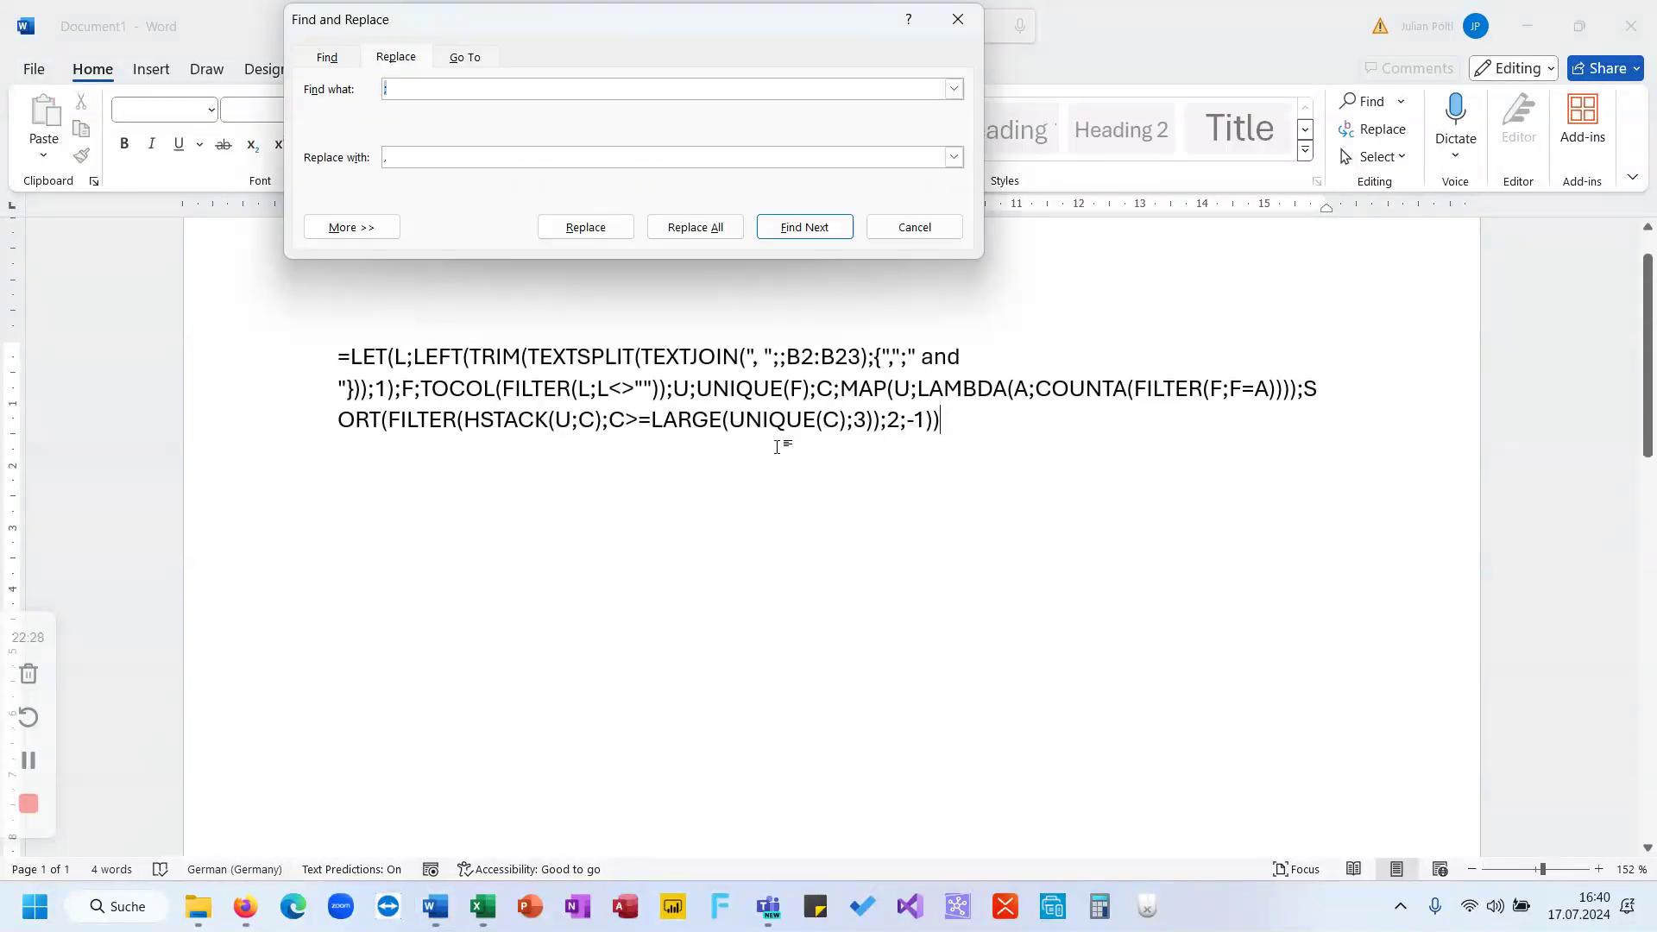
click(708, 230)
click(833, 510)
scroll(903, 242, down, 2)
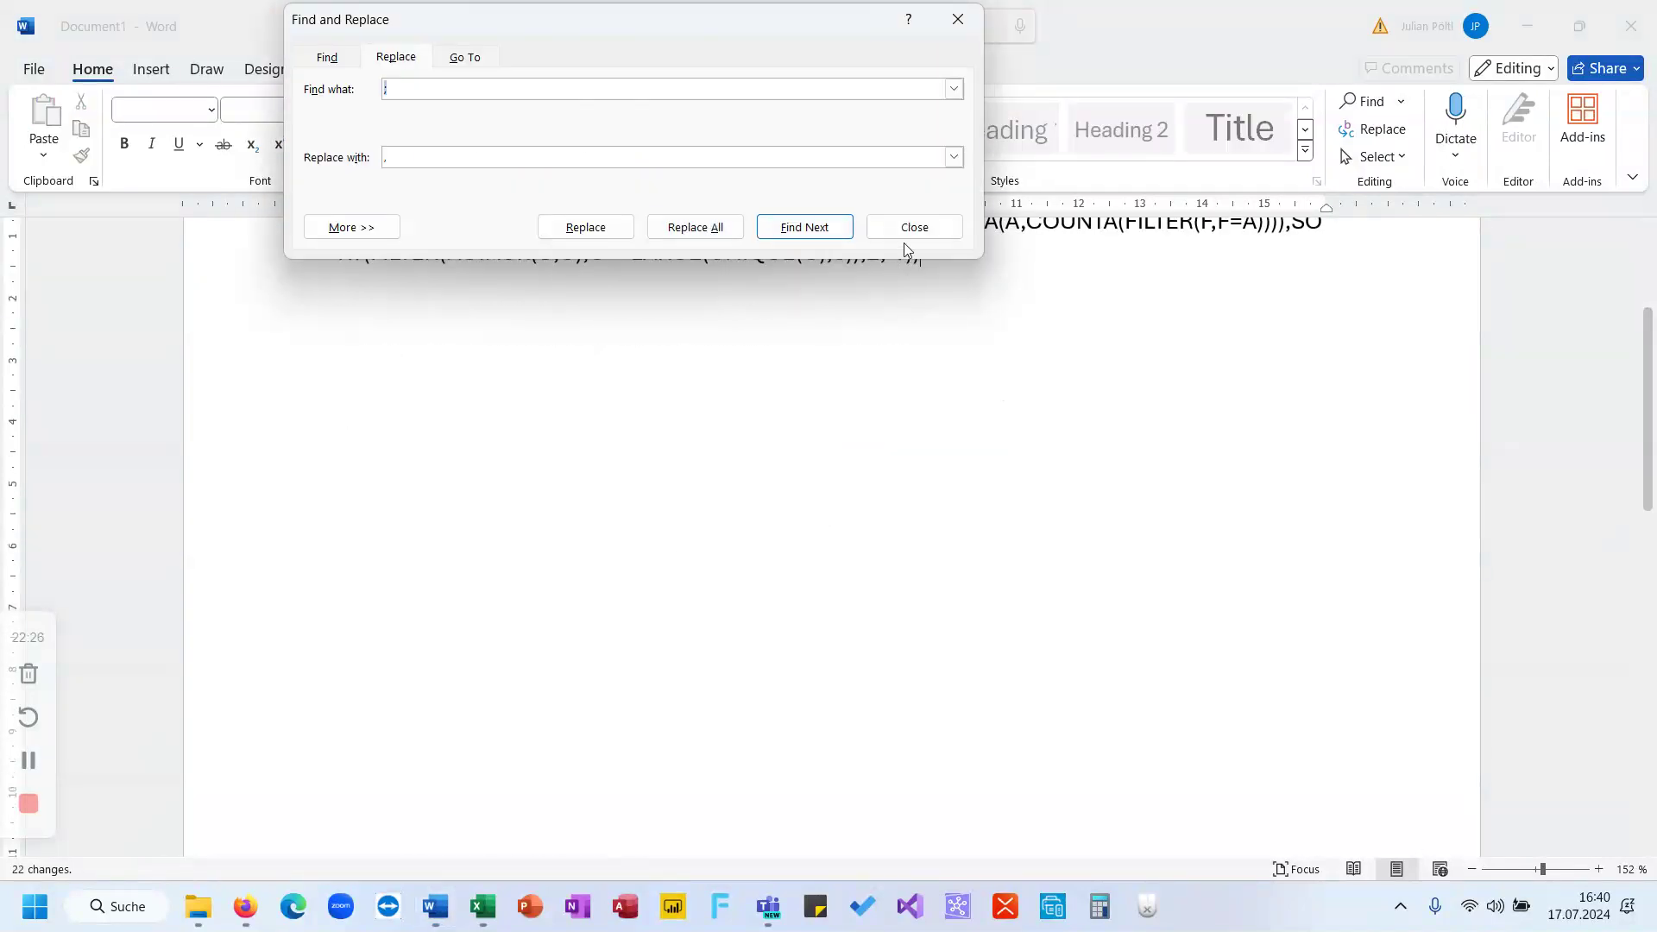
click(913, 228)
Copy the comma-separated formula, switch to Firefox and post it as a comment on the Excel BI challenge post on LinkedIn.
key(ctrl+a)
click(245, 906)
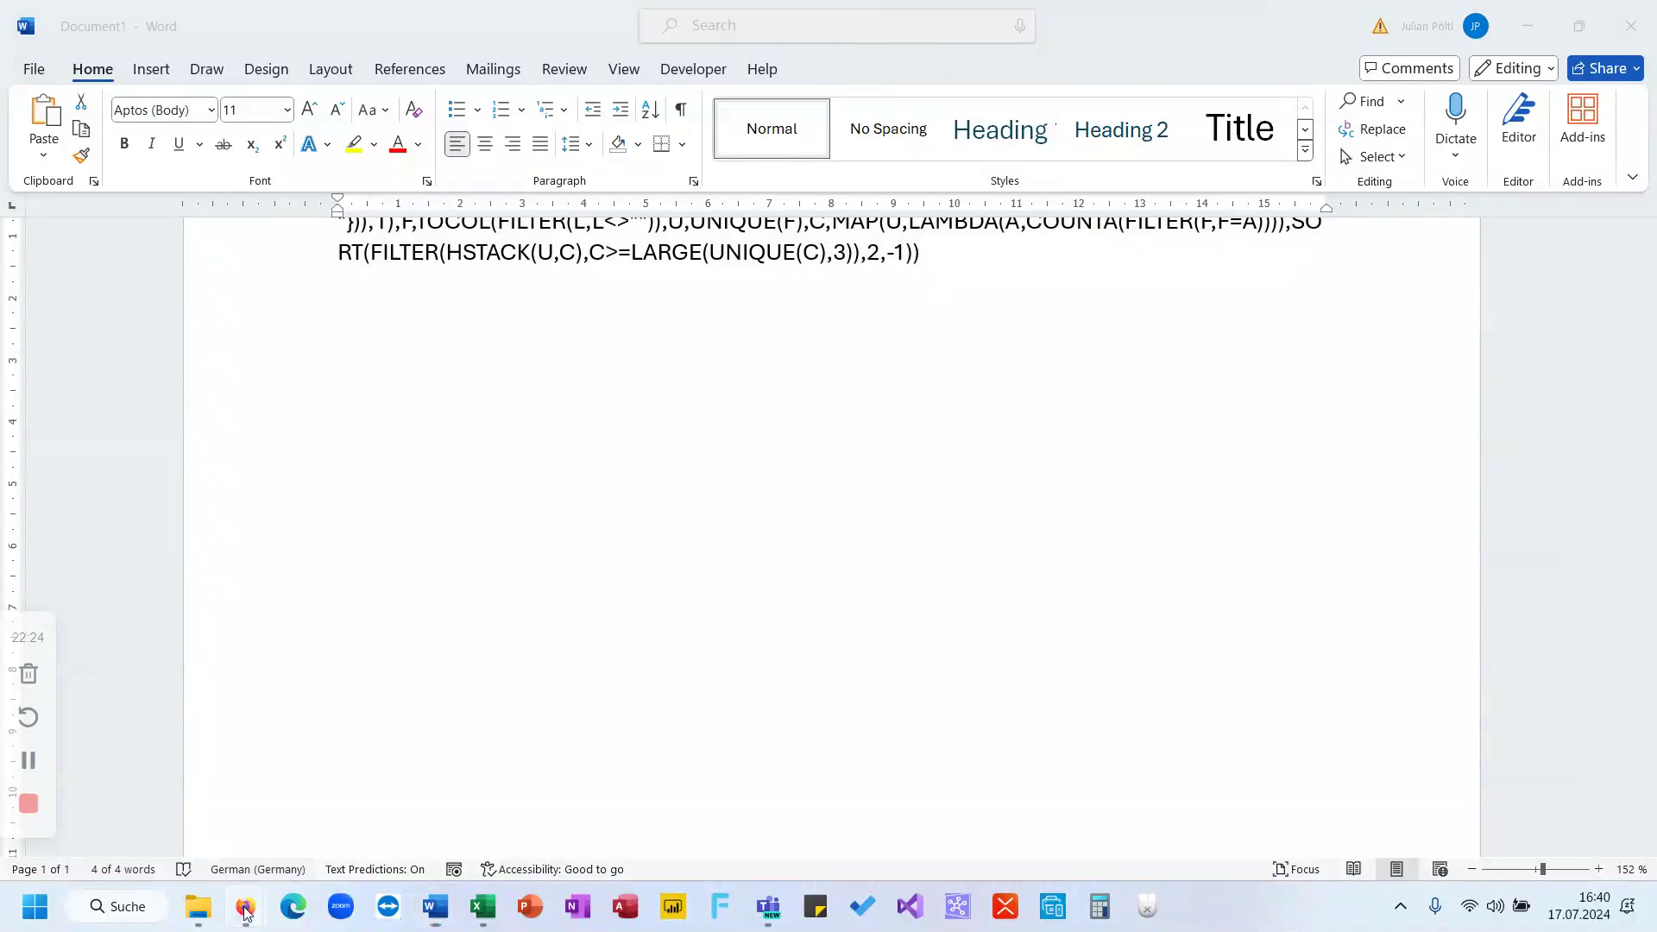
click(357, 806)
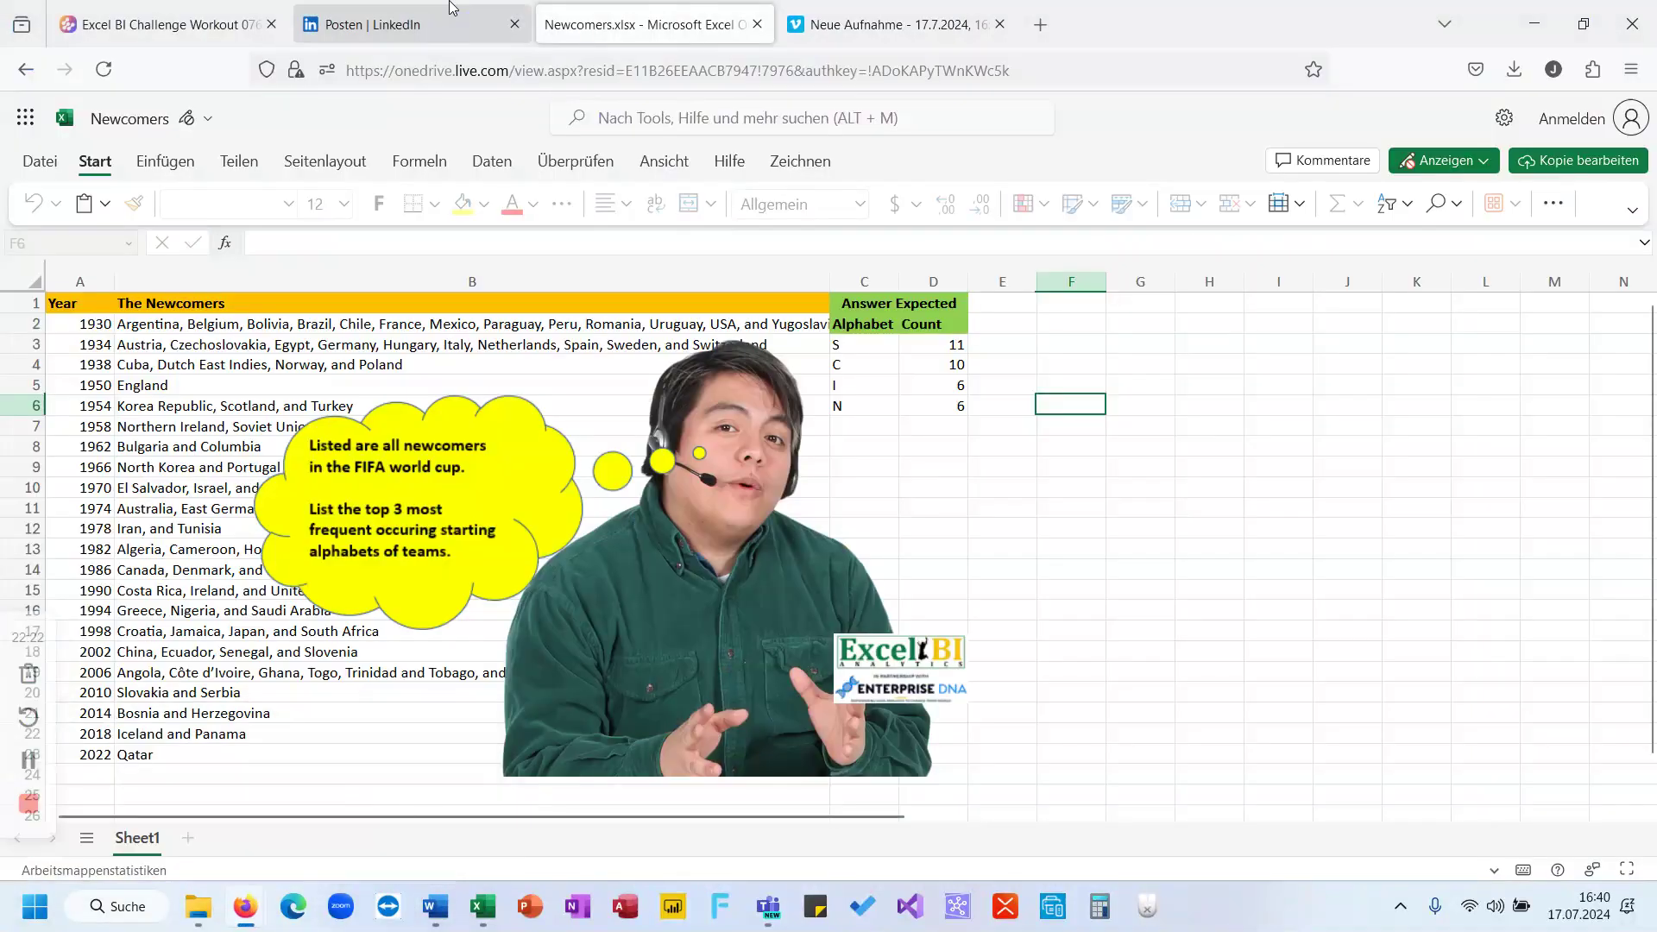
click(406, 24)
scroll(597, 590, down, 5)
key(ctrl+v)
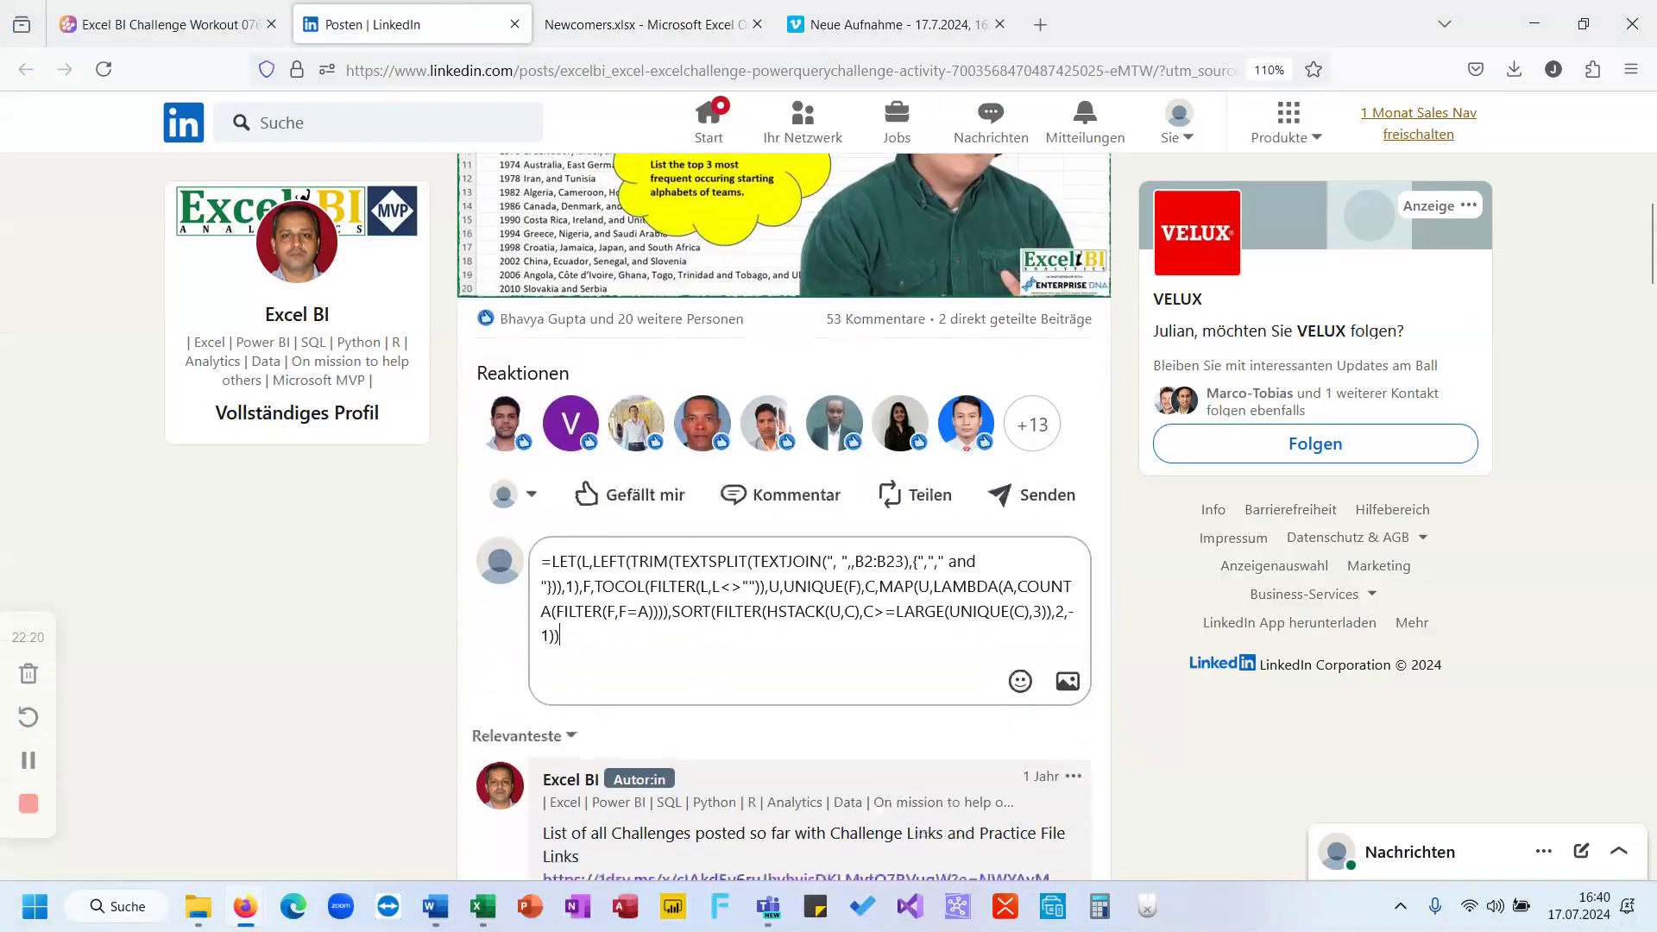
scroll(597, 589, down, 3)
click(580, 534)
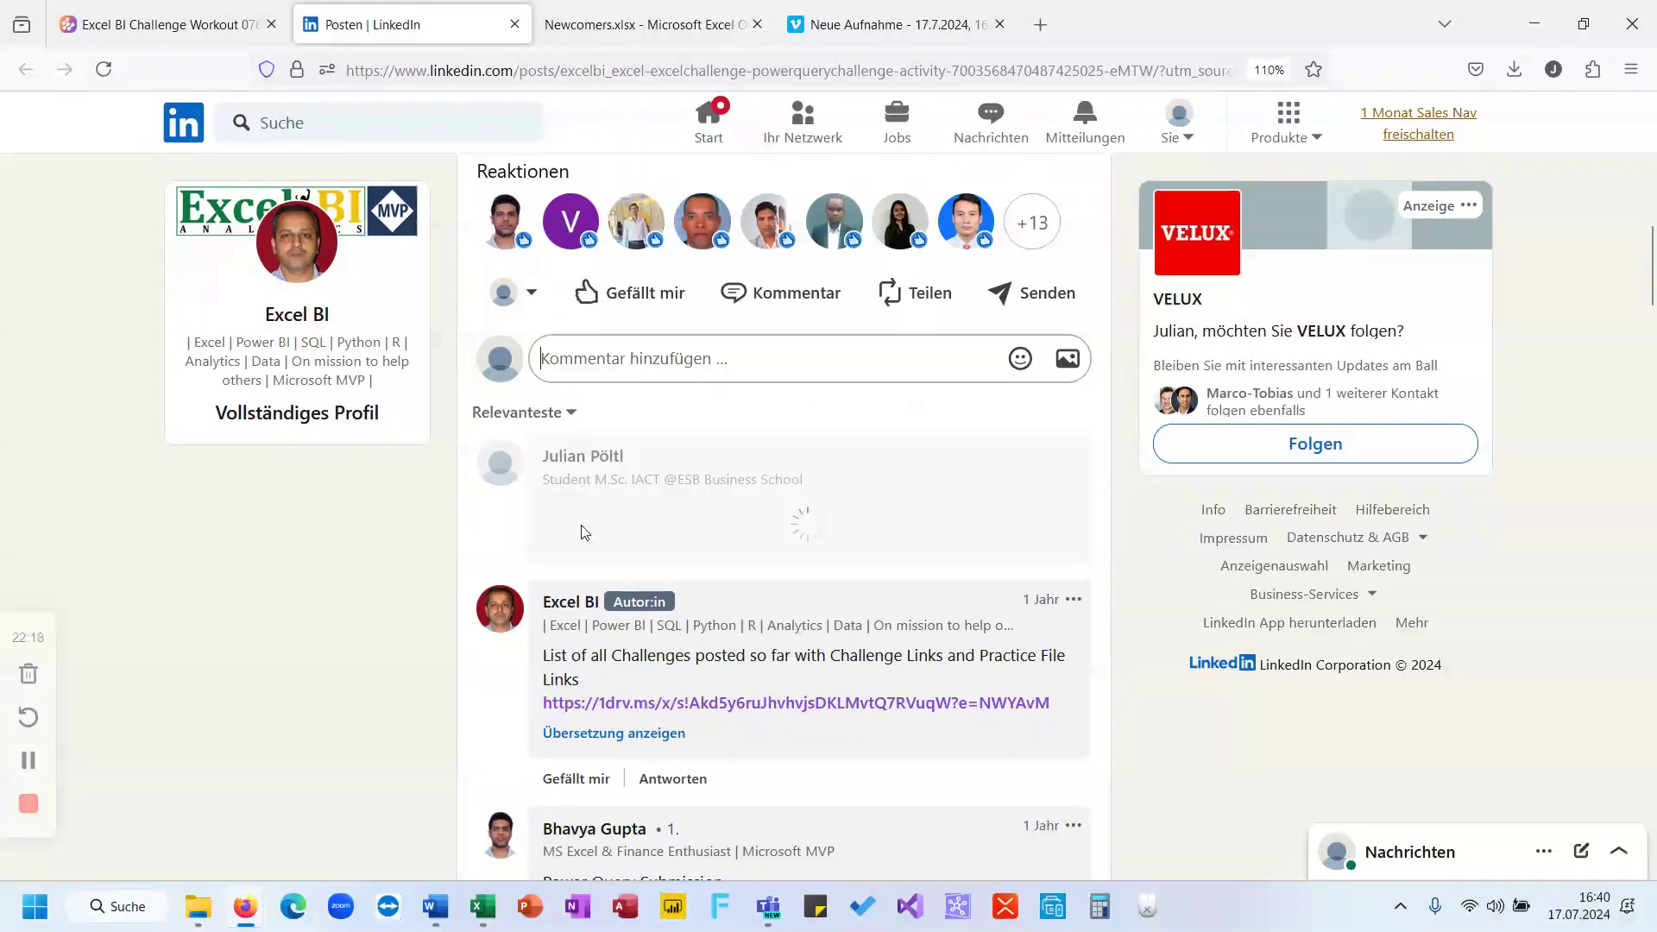
Switch back to the Newcomers workbook in Excel and select the empty cell C14.
click(1545, 26)
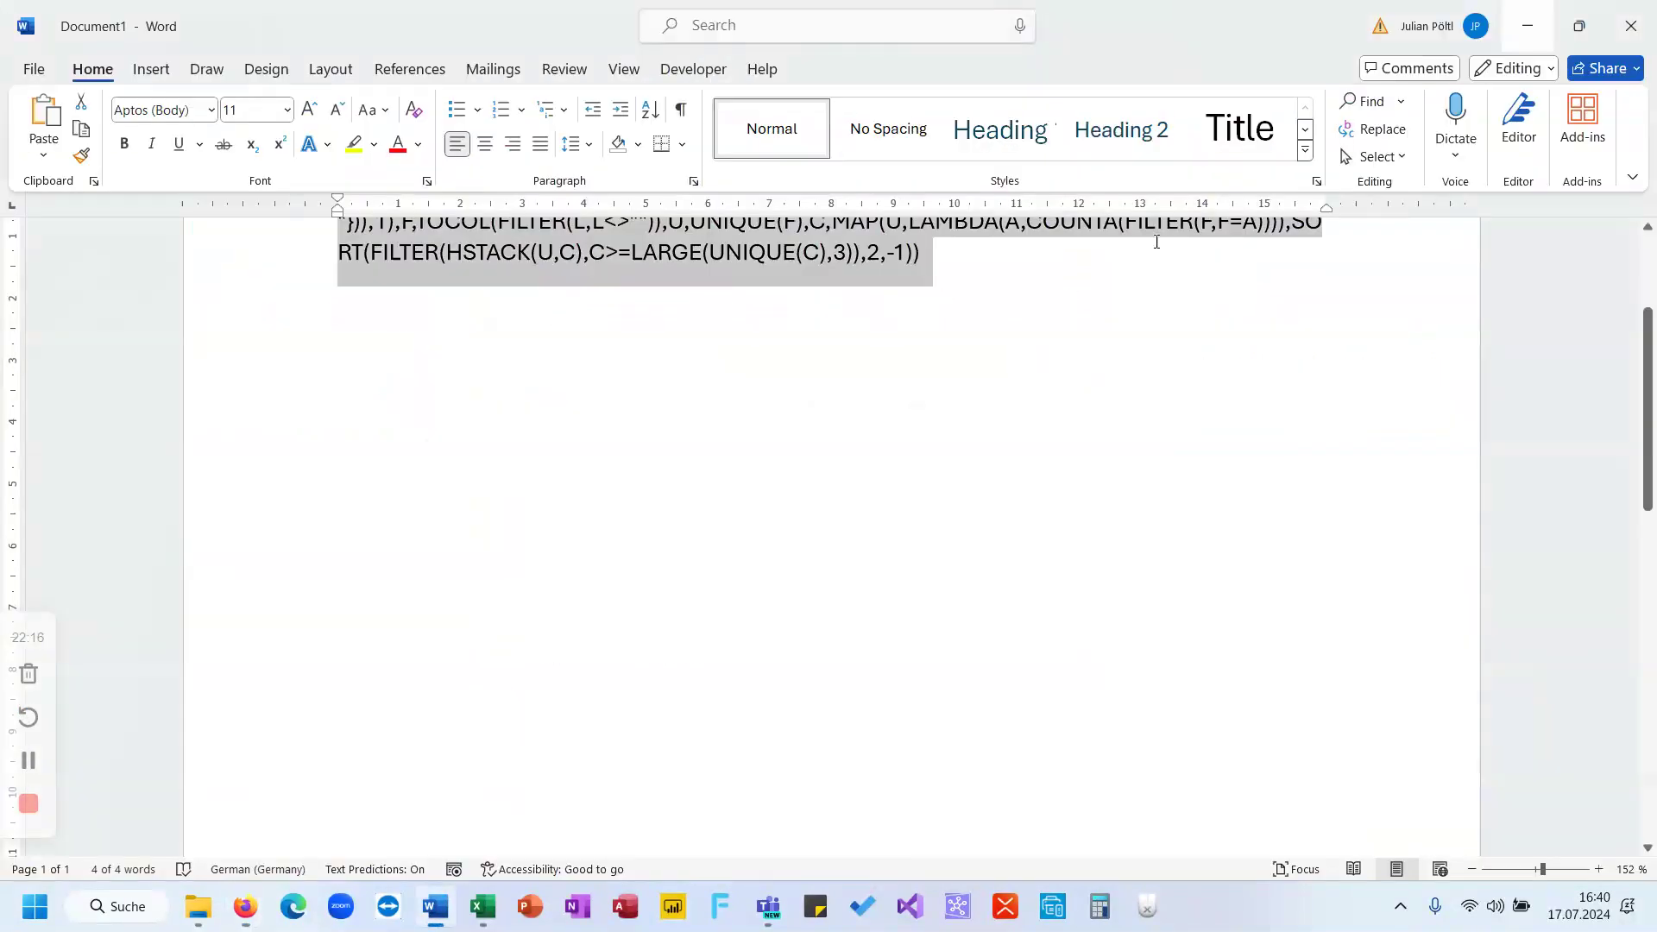
click(482, 906)
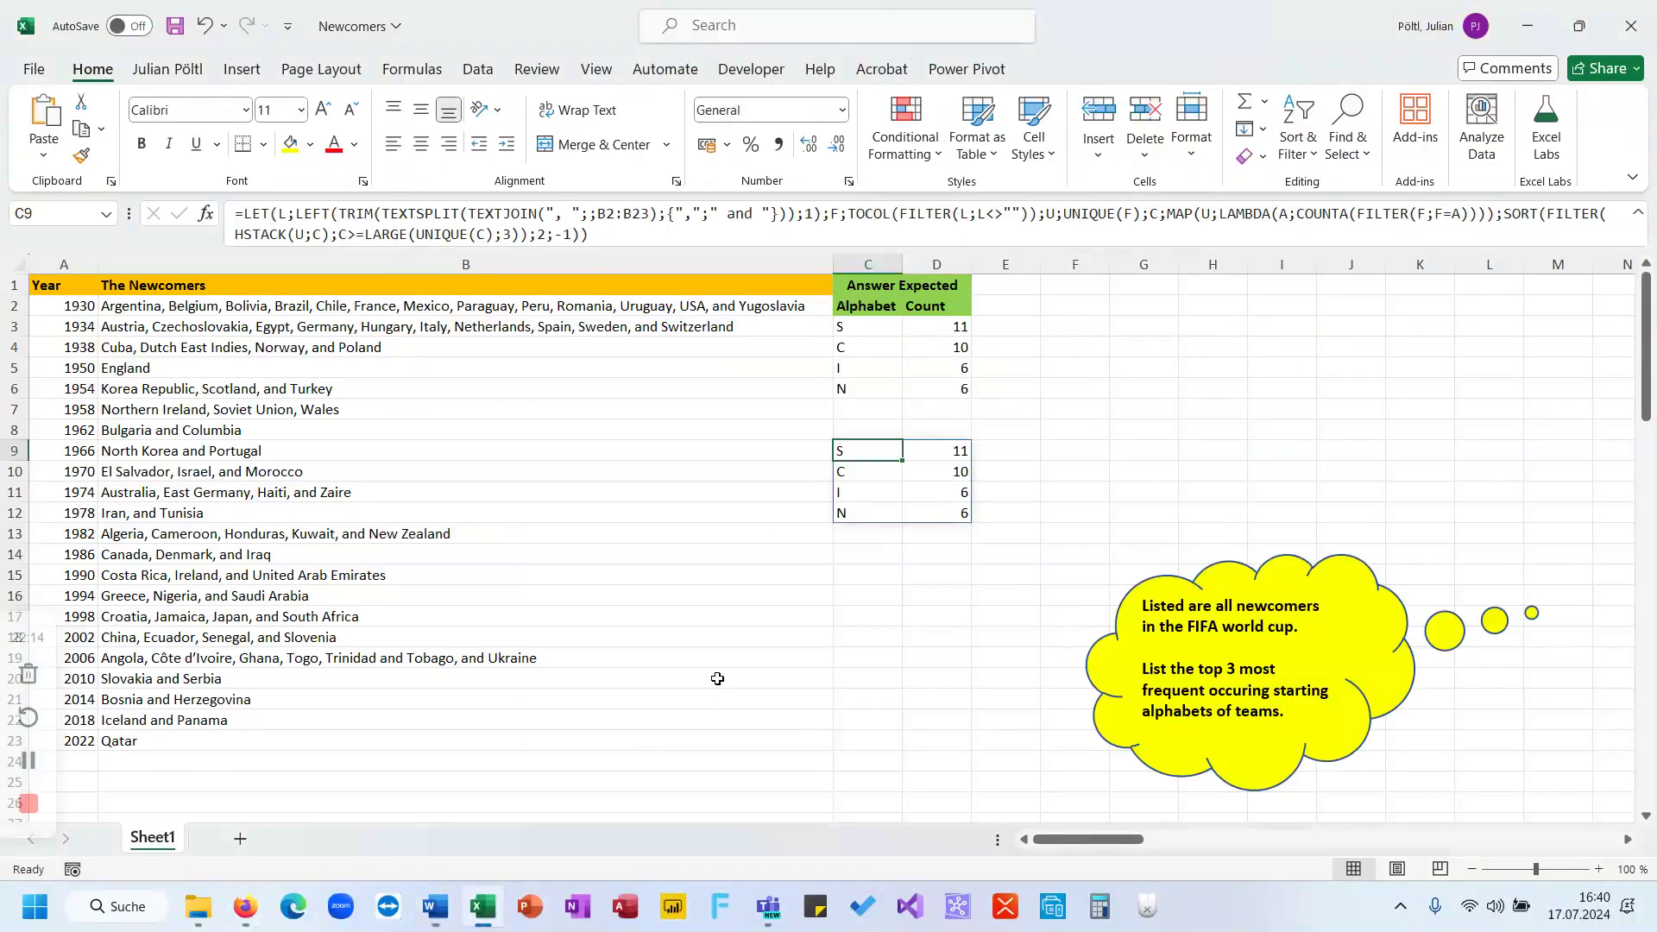
click(864, 554)
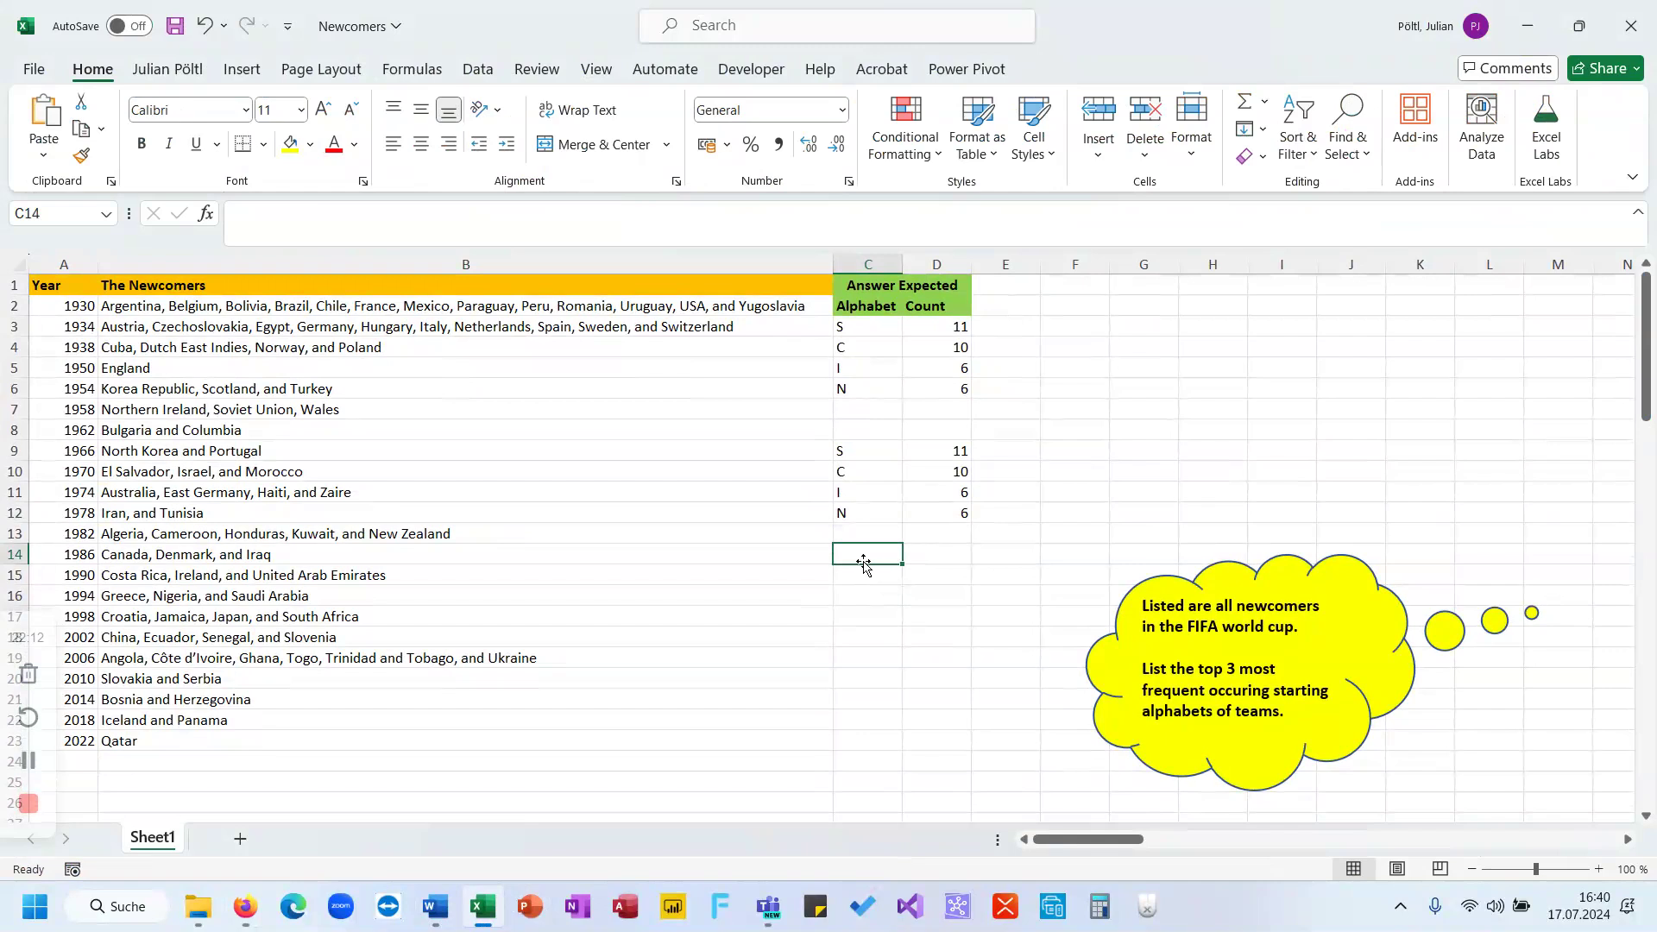